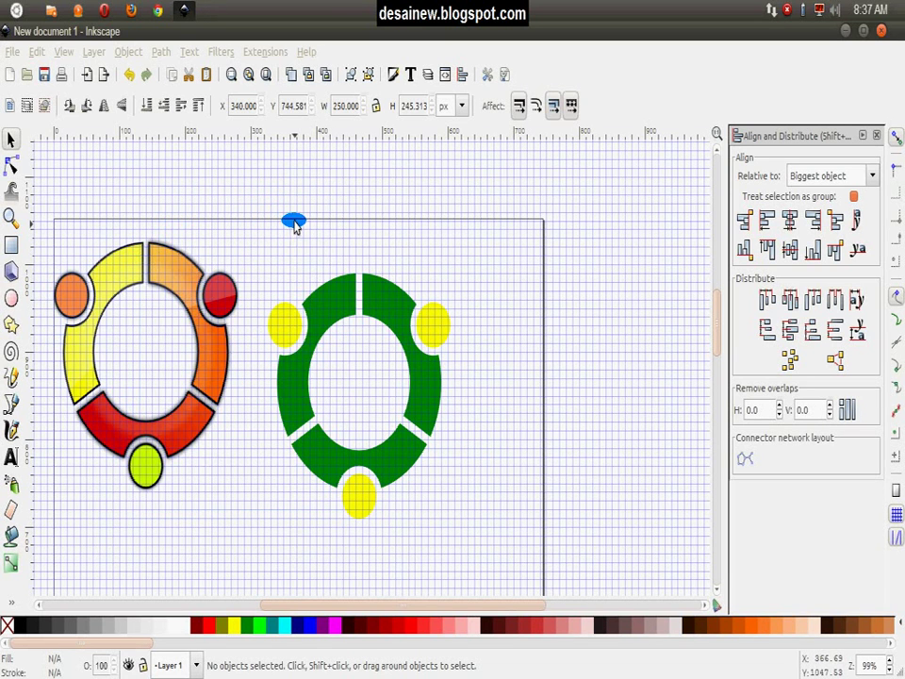
Break the green ring apart into separate arc and circle paths with Path > Break Apart.
click(14, 142)
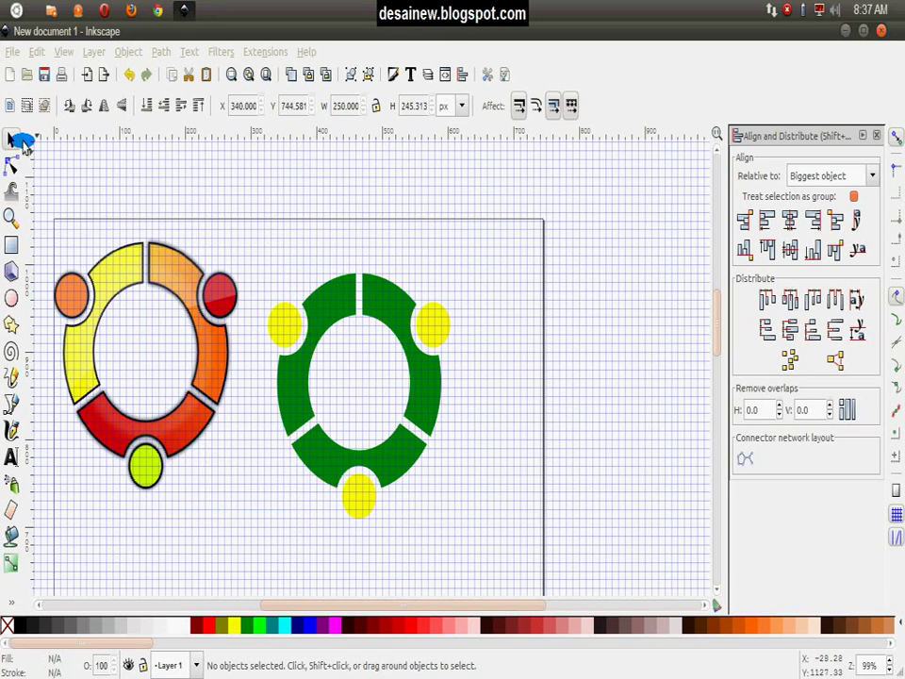
click(353, 318)
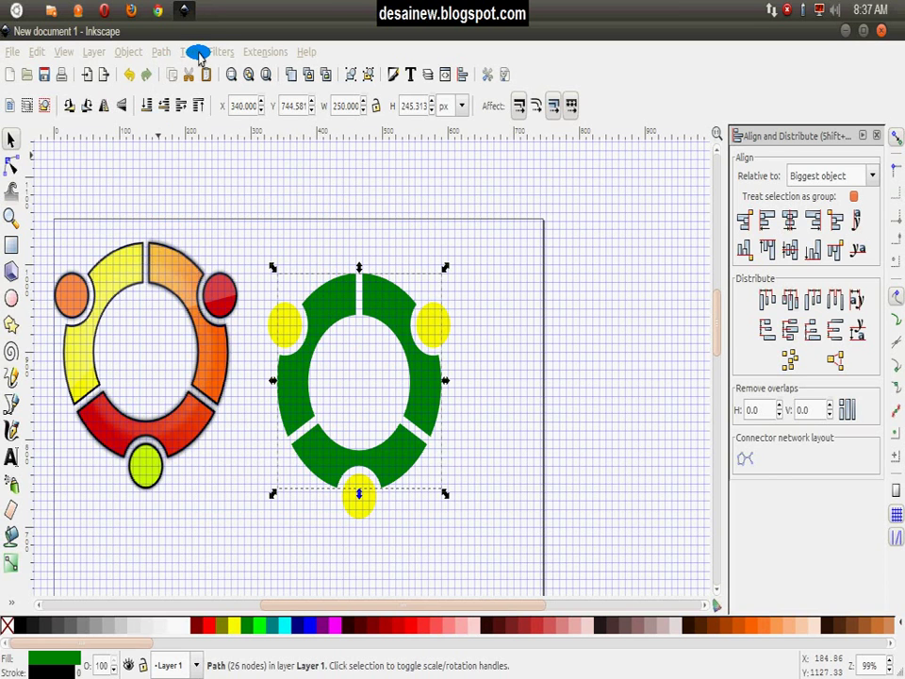
click(161, 52)
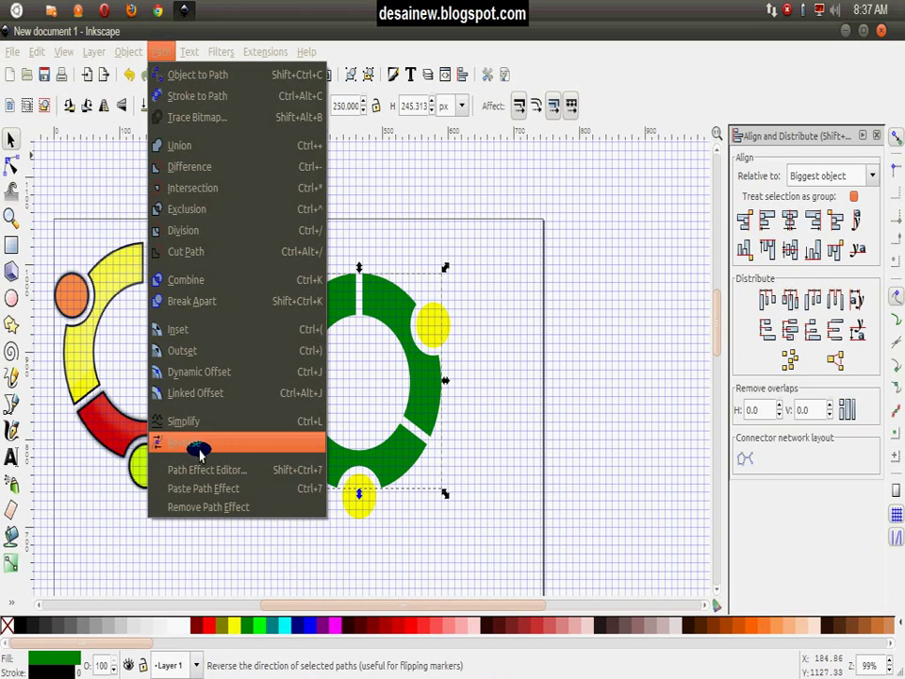
click(245, 301)
click(481, 357)
Fill the left ring arc and the bottom circle golden yellow.
click(354, 304)
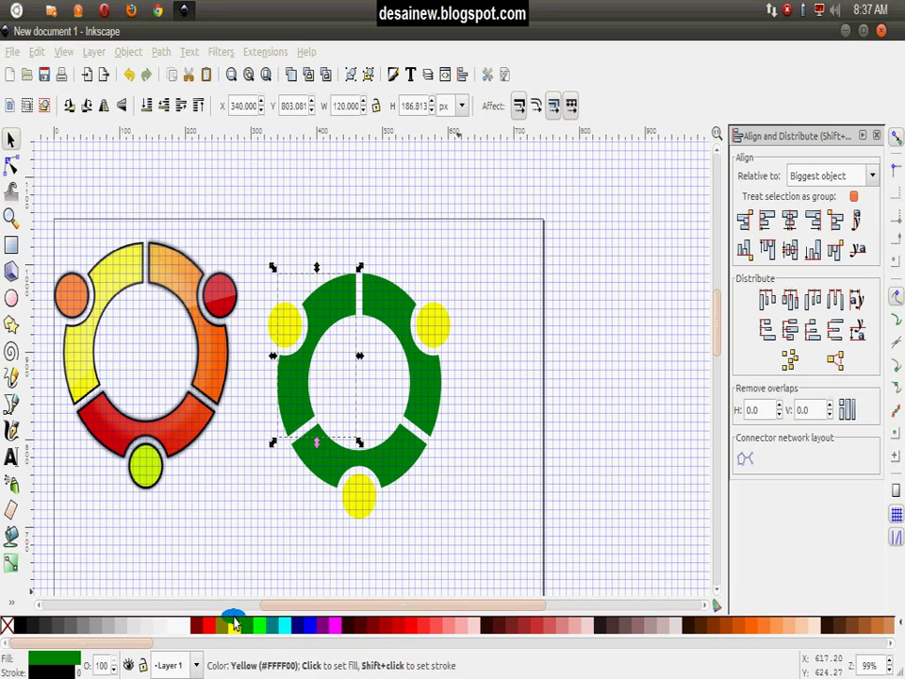
click(236, 627)
click(376, 491)
mouse_move(60, 645)
mouse_down()
mouse_move(198, 645)
mouse_move(263, 665)
mouse_up()
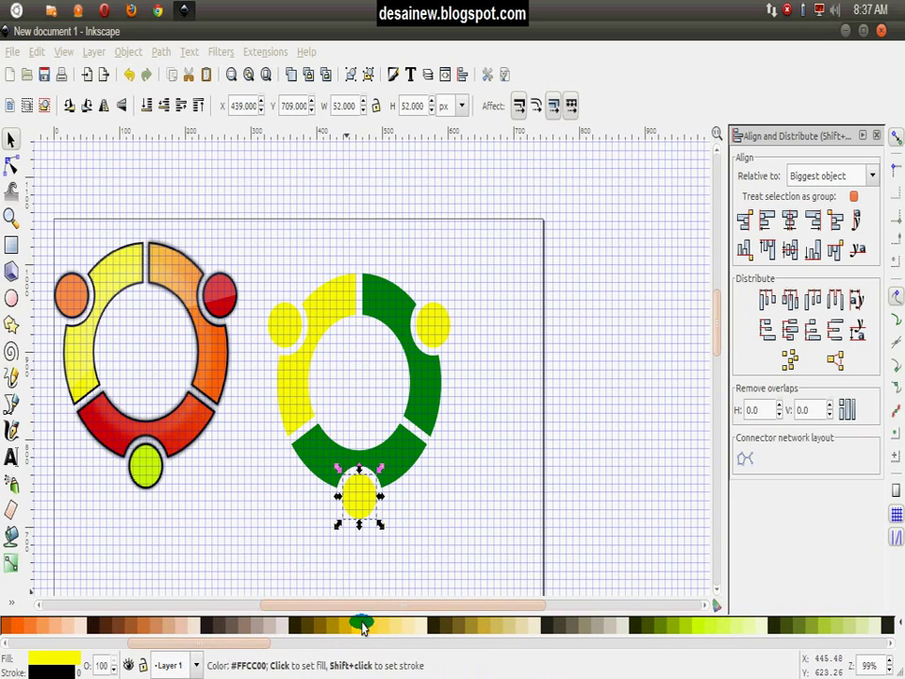
click(364, 625)
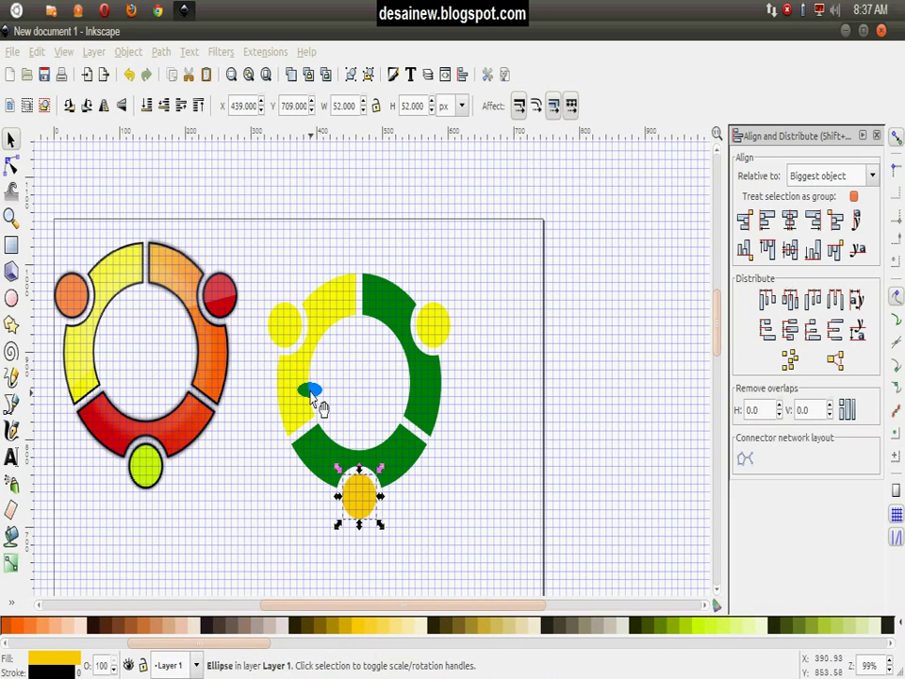
click(303, 344)
click(357, 626)
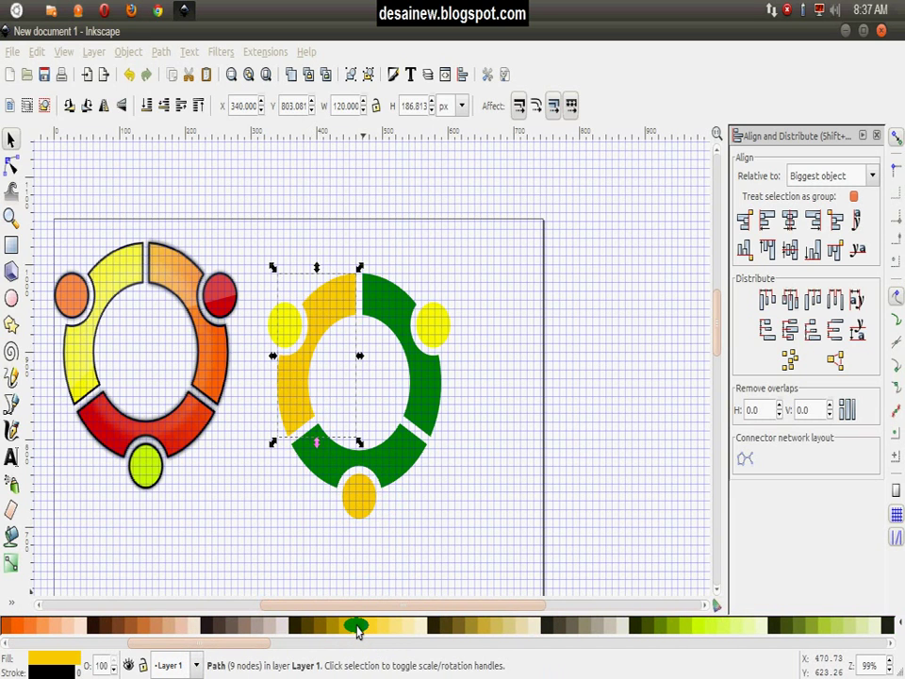
Fill the right arc and the top-left circle dark orange.
click(423, 375)
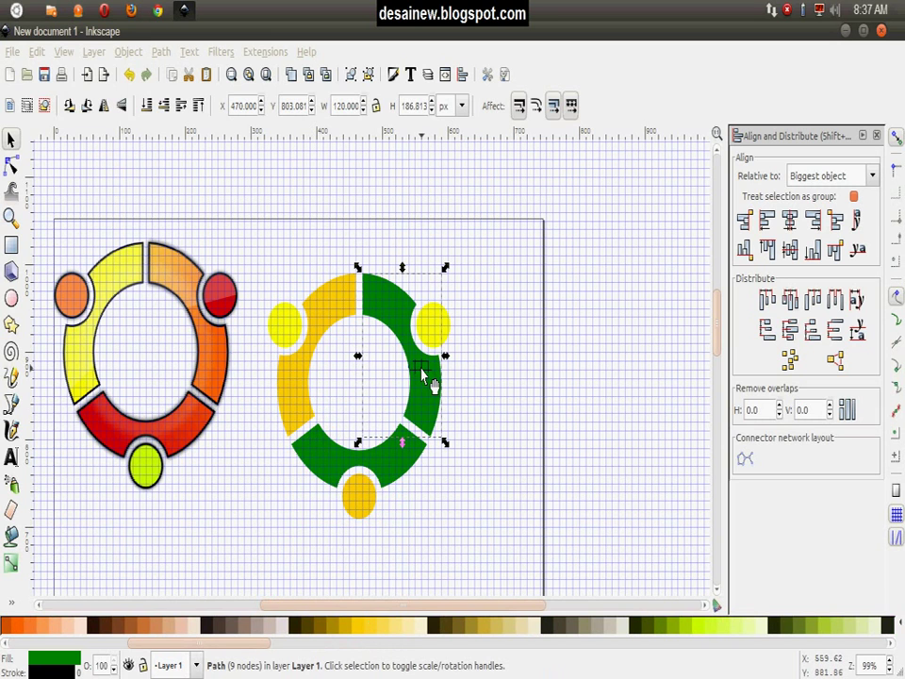
drag(246, 647, 201, 647)
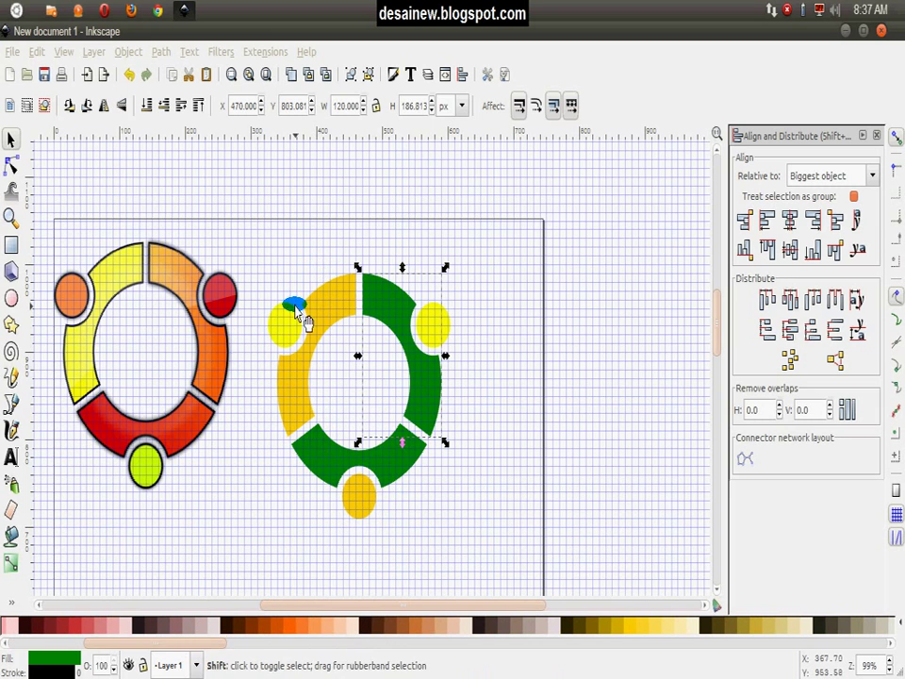
shift+click(299, 340)
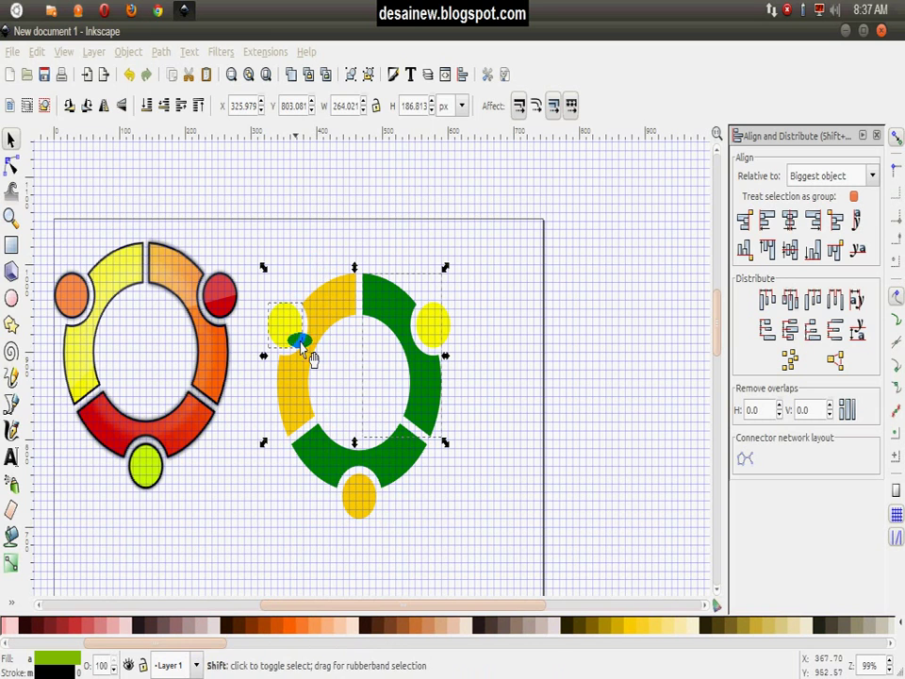
click(288, 626)
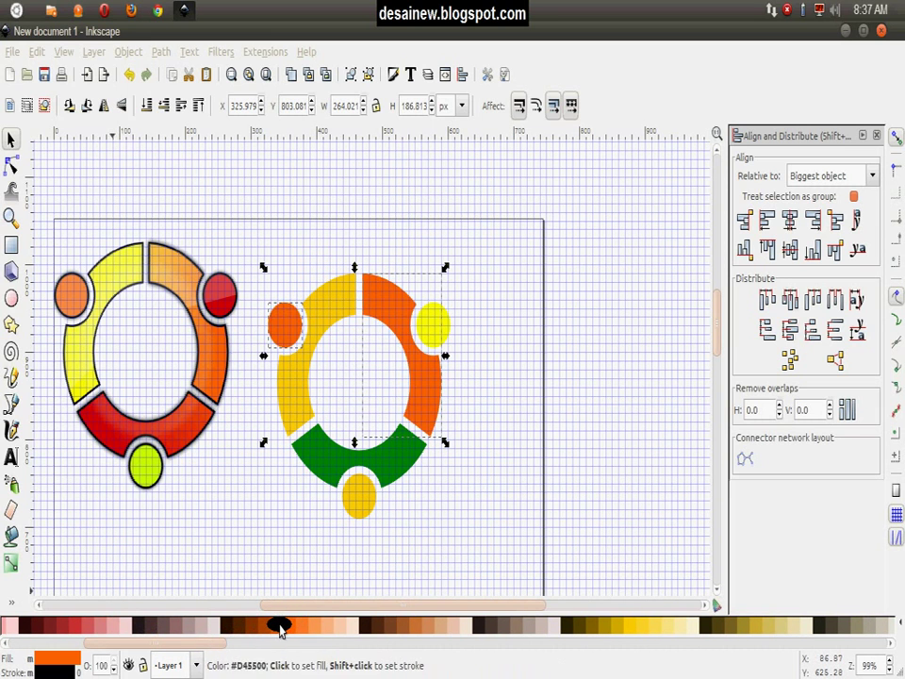
click(288, 627)
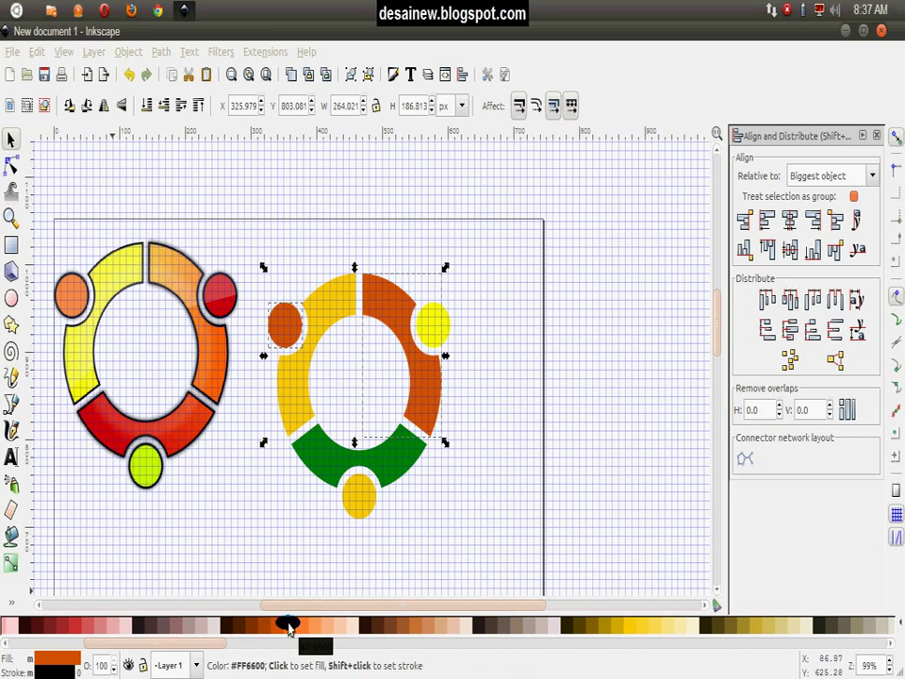
Fill the bottom arc and top-right circle bright red, then select all six pieces.
click(325, 450)
shift+click(362, 514)
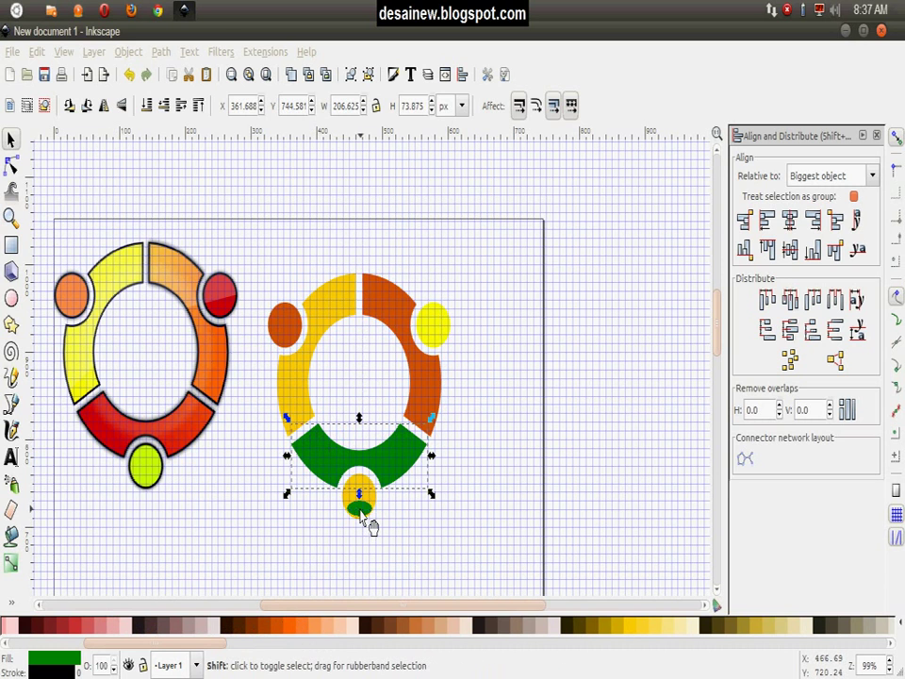
shift+click(429, 325)
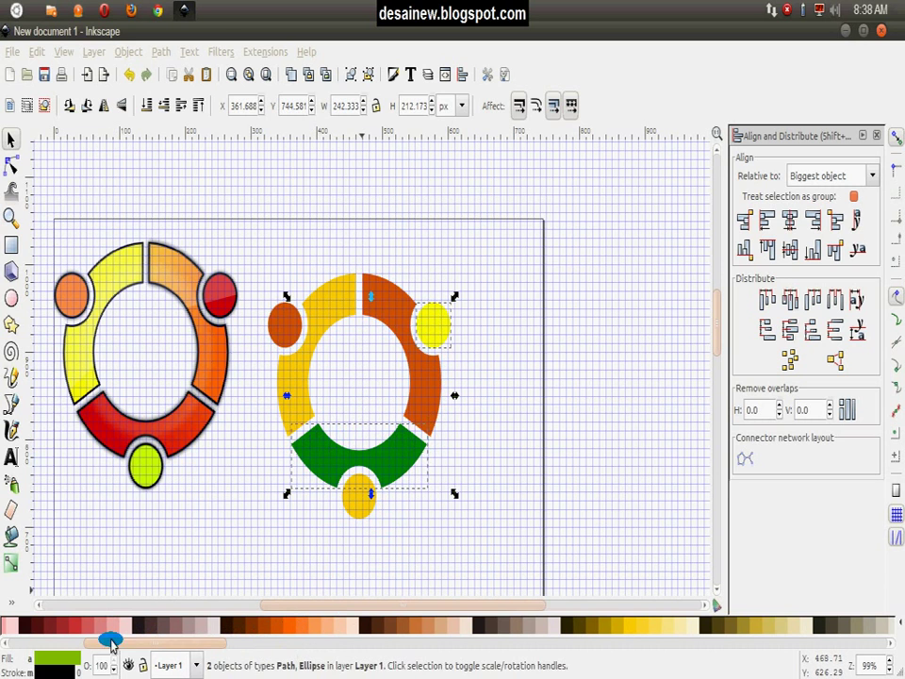
click(44, 626)
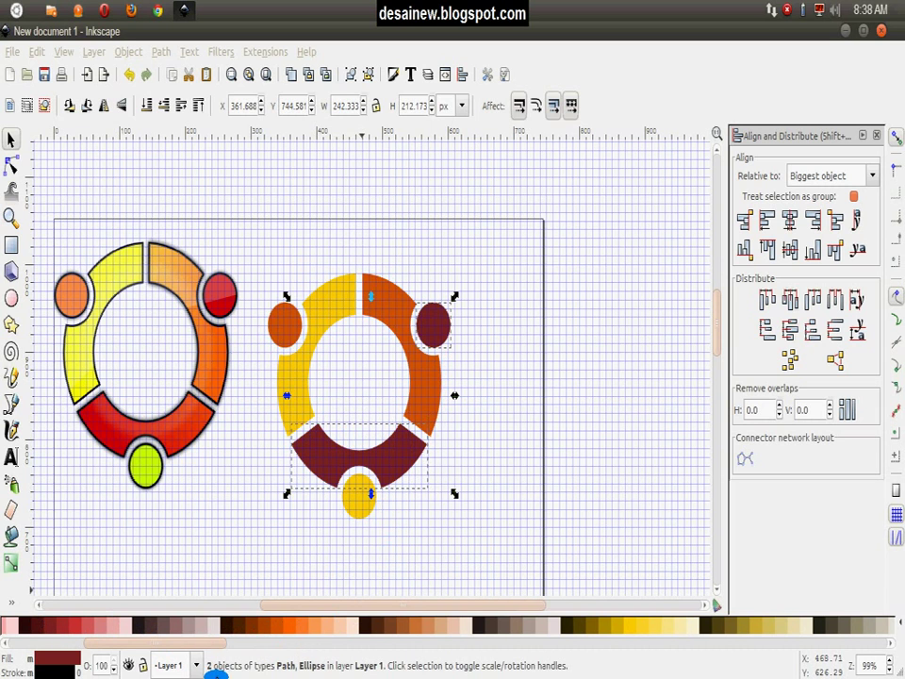
drag(209, 641, 182, 642)
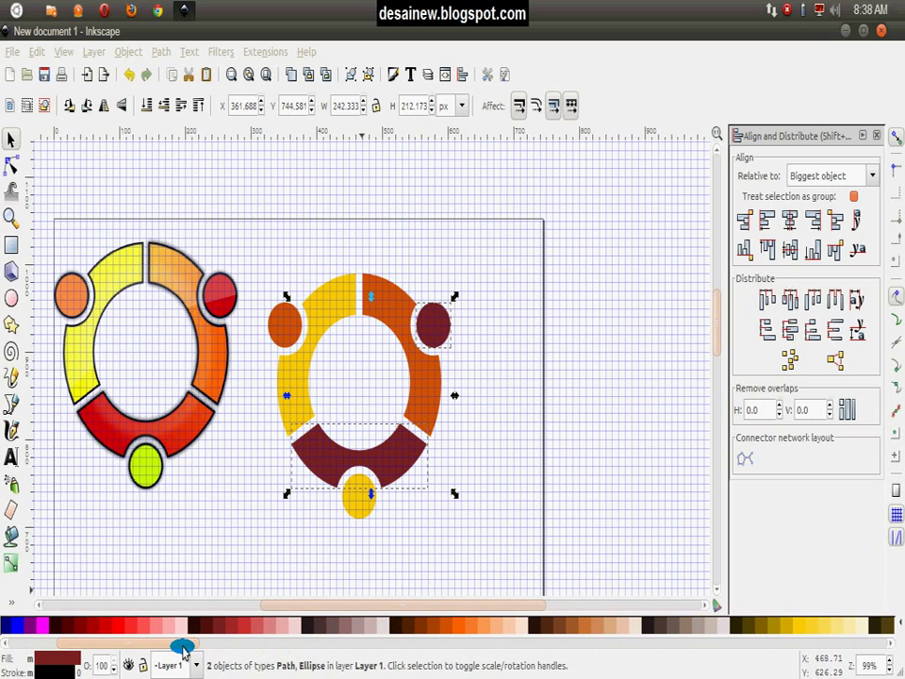
click(120, 626)
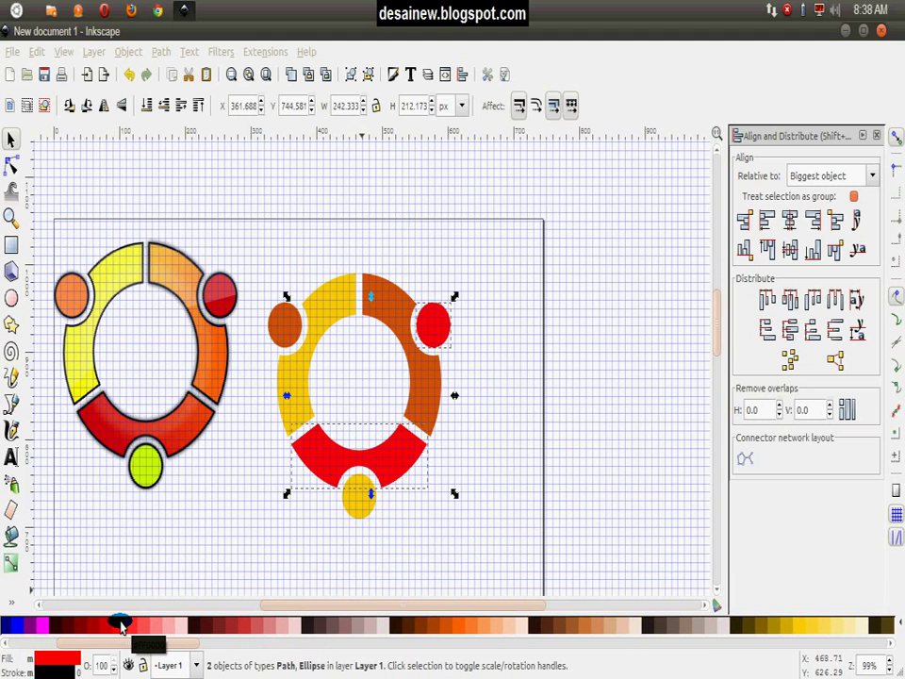
click(534, 329)
mouse_move(243, 214)
mouse_down()
mouse_move(302, 382)
mouse_move(515, 581)
mouse_up()
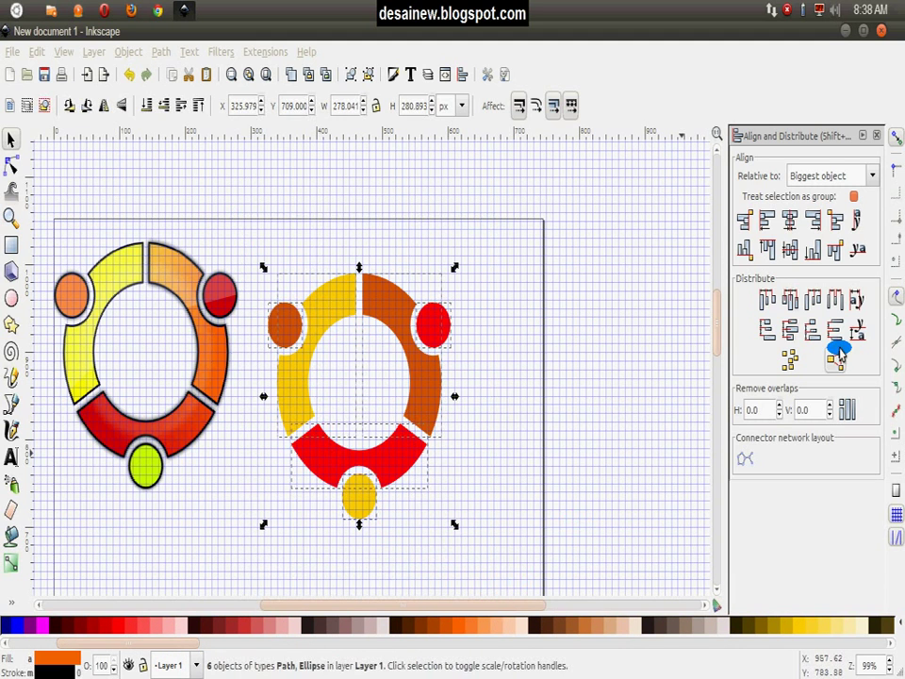
click(862, 137)
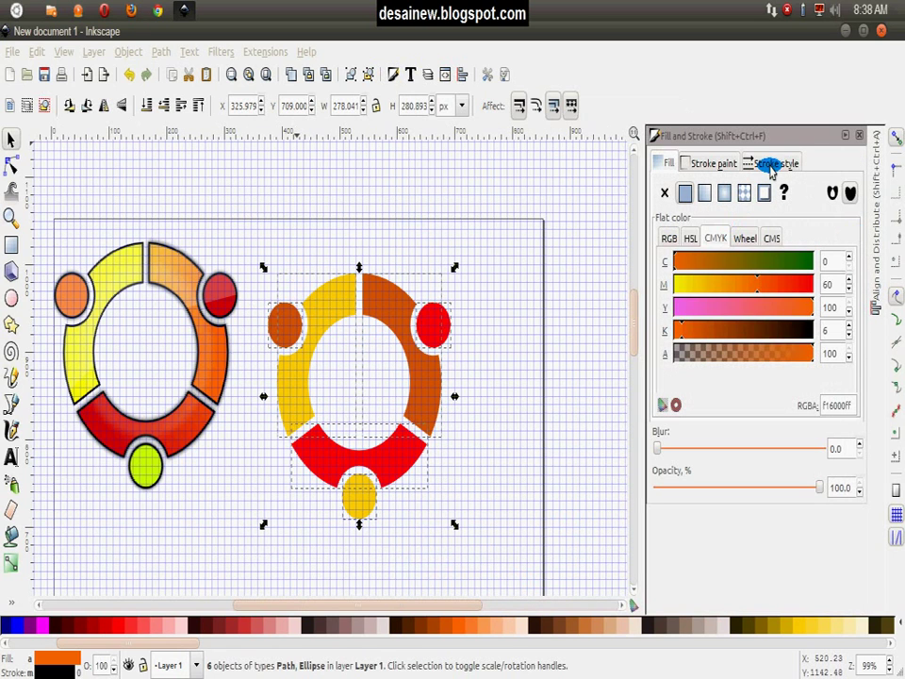
Give all six pieces a flat black stroke with width 2.000 px.
click(705, 165)
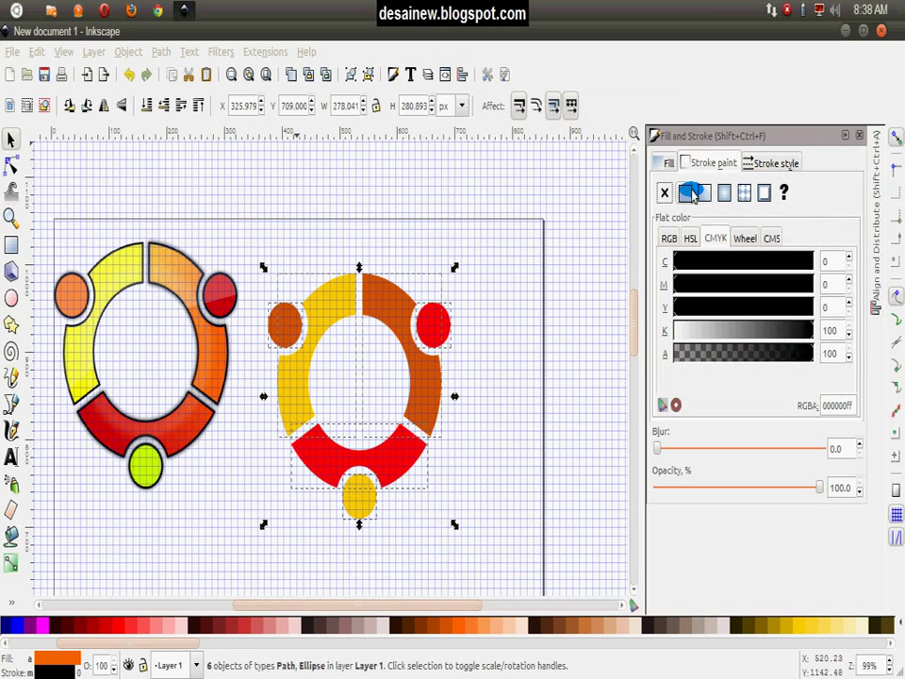
click(760, 166)
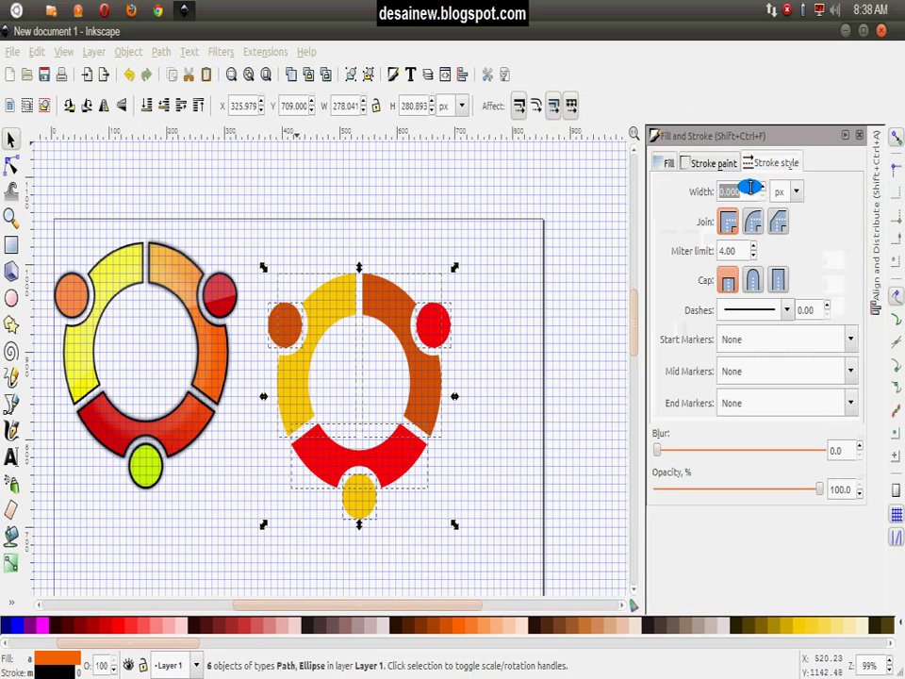
click(760, 188)
click(760, 188)
click(760, 188)
click(760, 189)
click(759, 188)
click(760, 189)
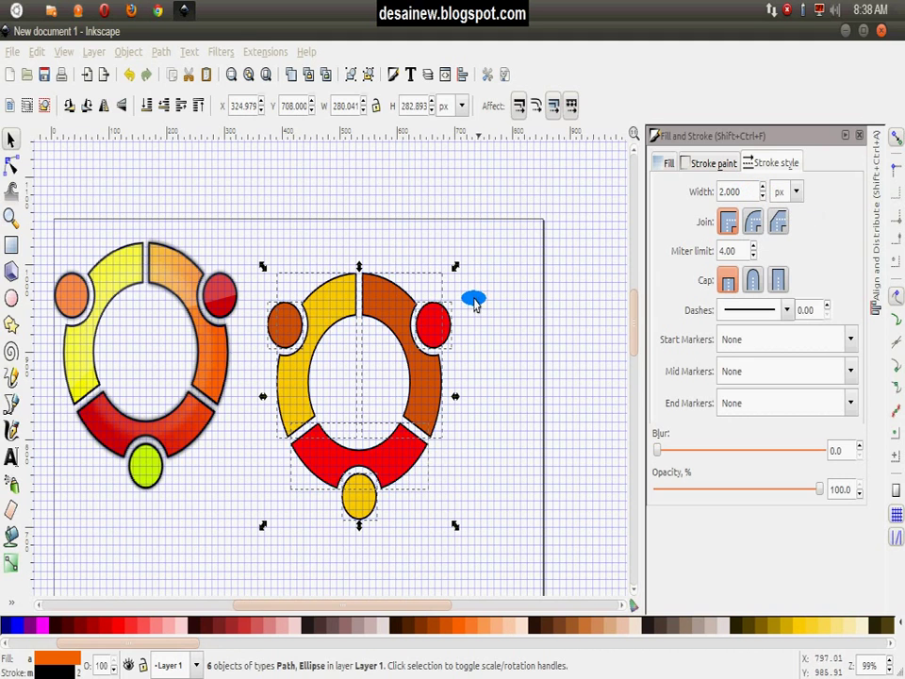
click(491, 364)
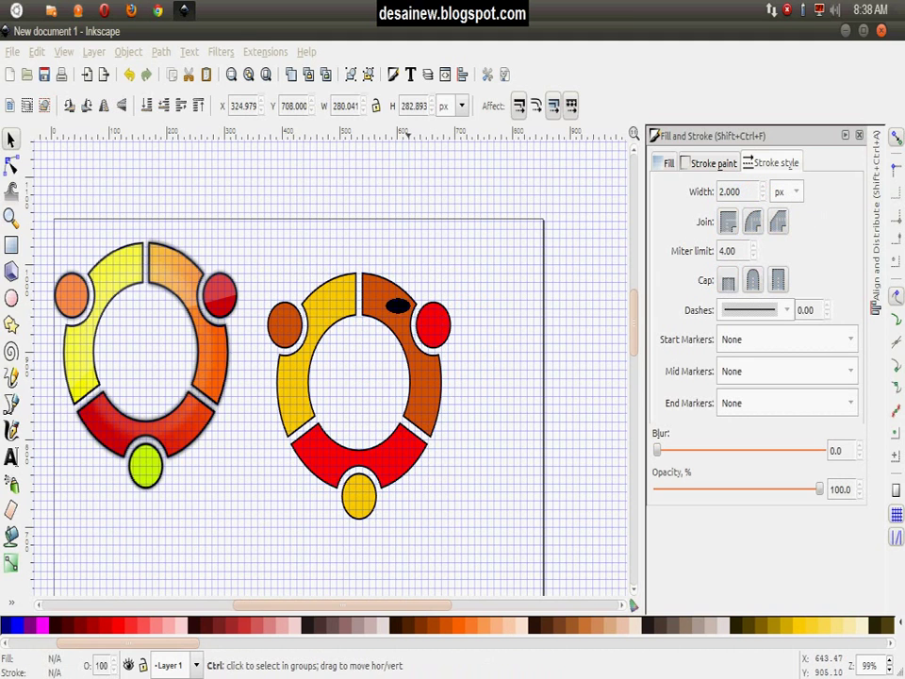
Select the yellow, orange and red arcs and duplicate them in place.
click(363, 288)
click(340, 294)
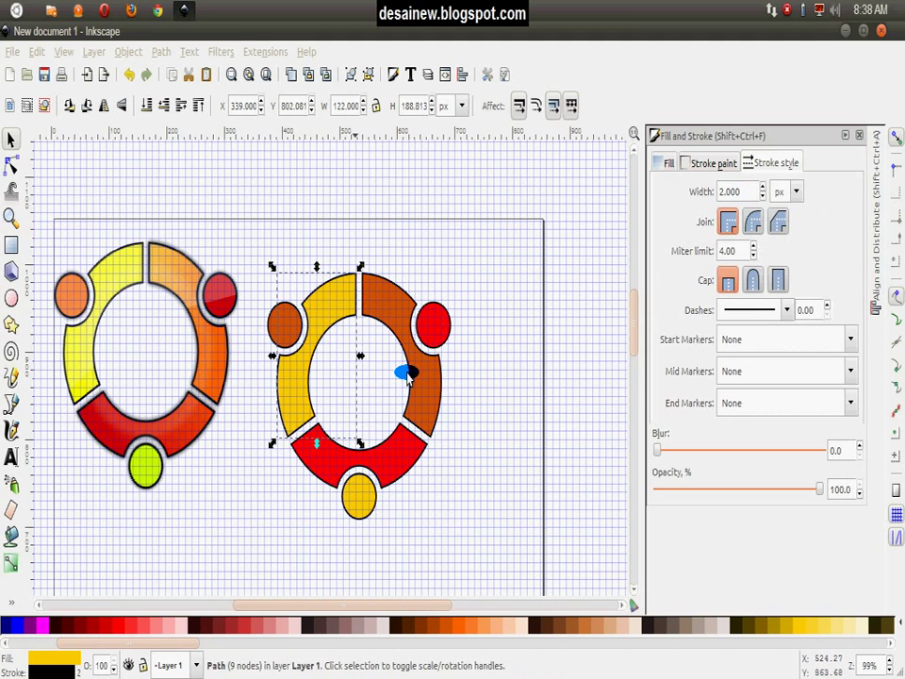
click(411, 377)
shift+click(401, 462)
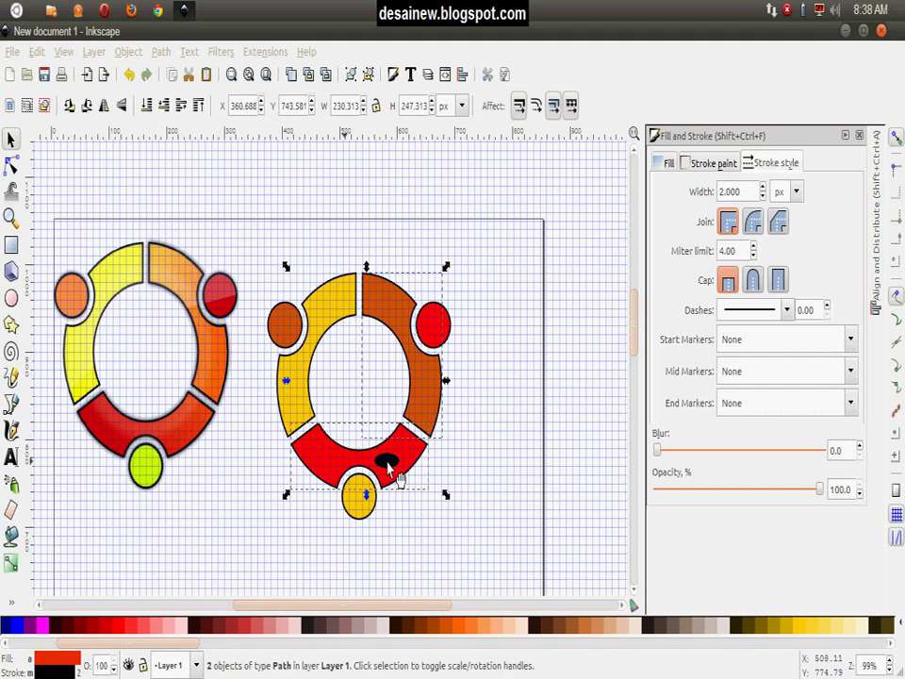
shift+click(319, 307)
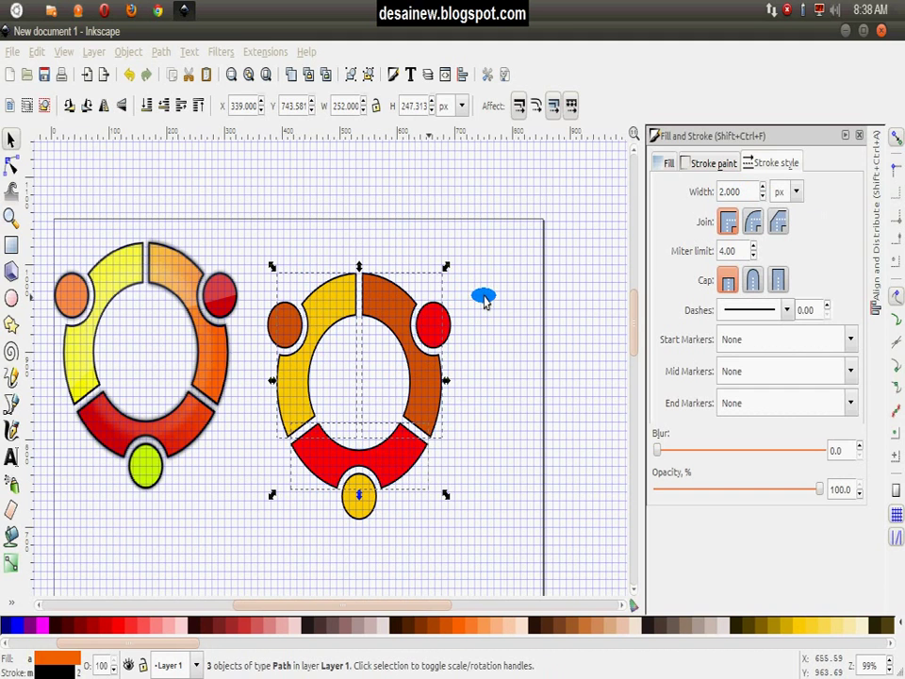
click(481, 297)
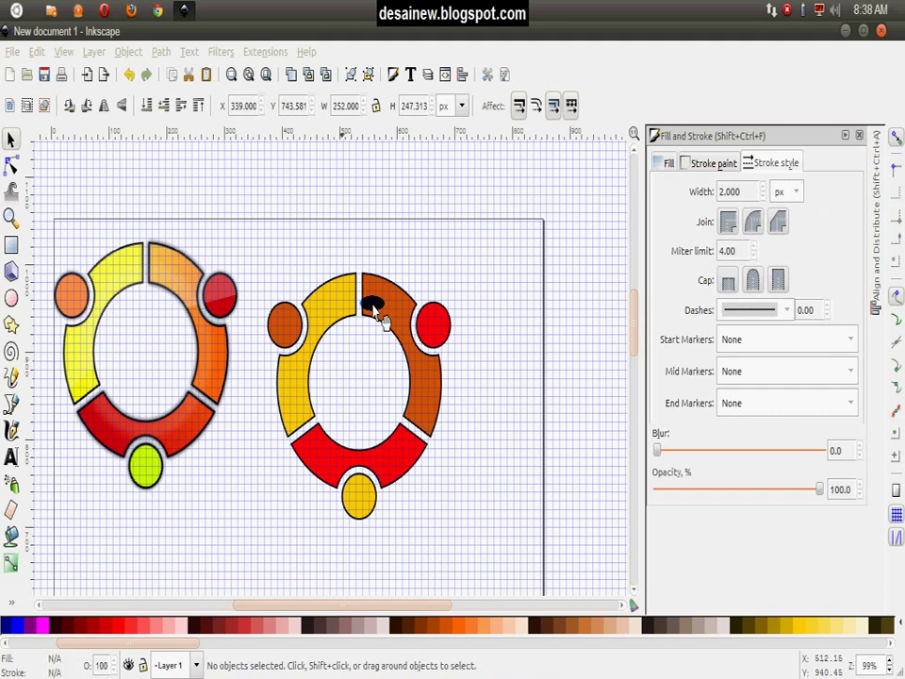
click(306, 364)
shift+click(397, 400)
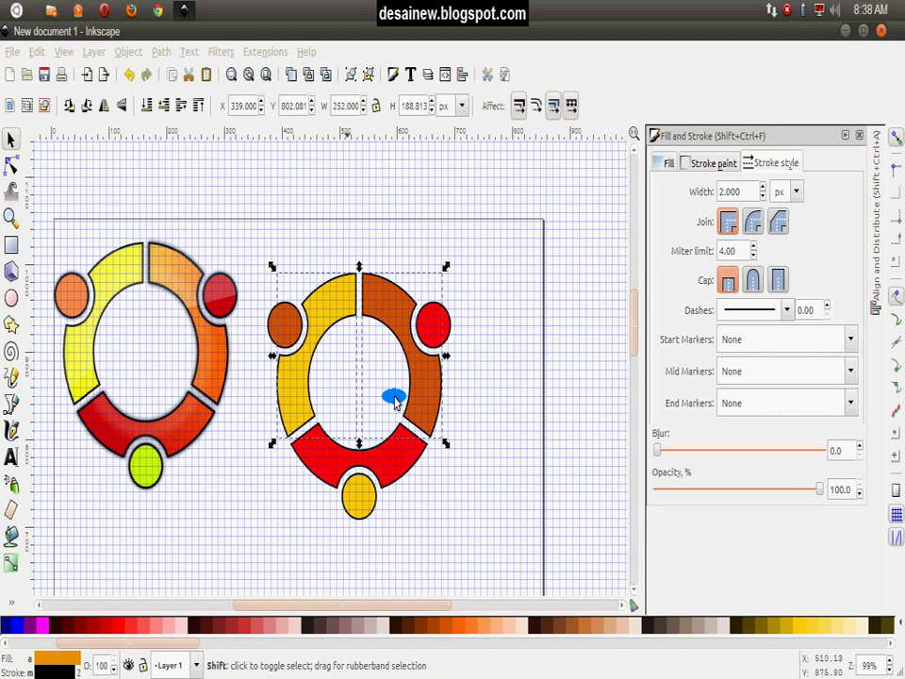
shift+click(396, 455)
right_click(328, 310)
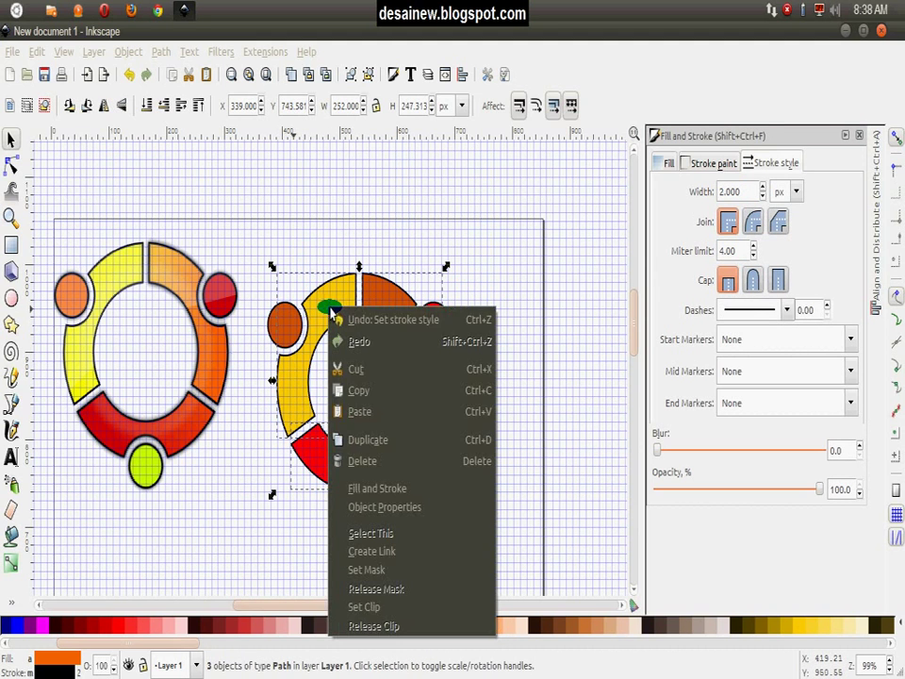
click(364, 451)
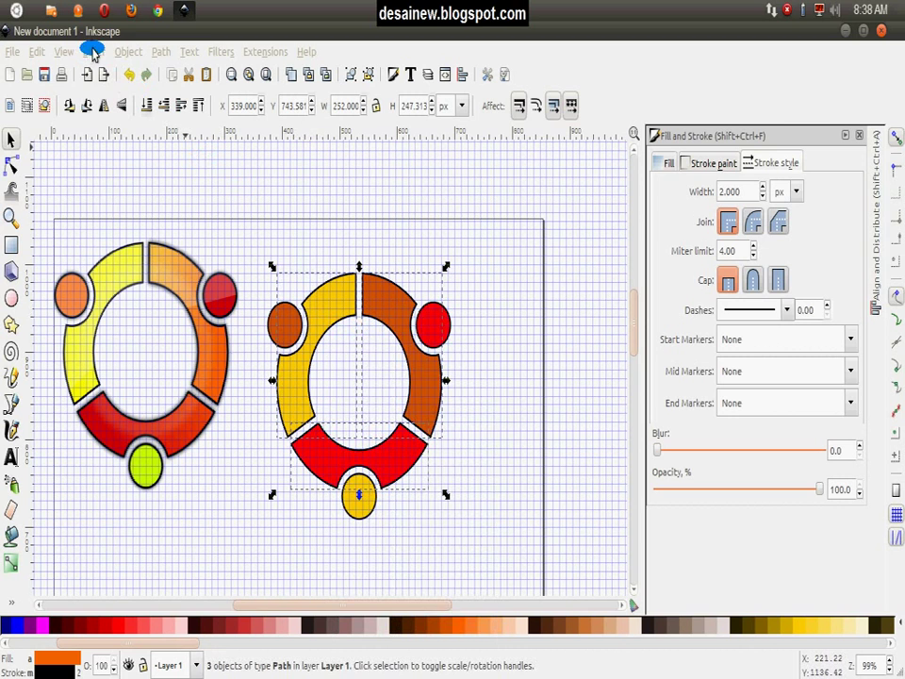
Rubber-band select all six pieces of the right logo and duplicate them in place.
click(382, 222)
click(396, 309)
shift+click(323, 294)
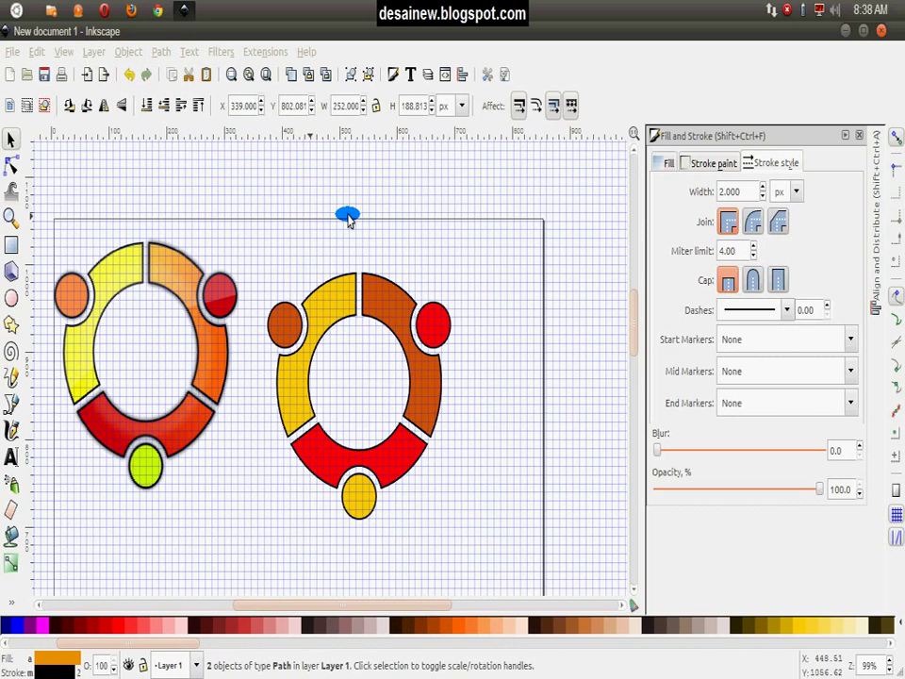
click(414, 238)
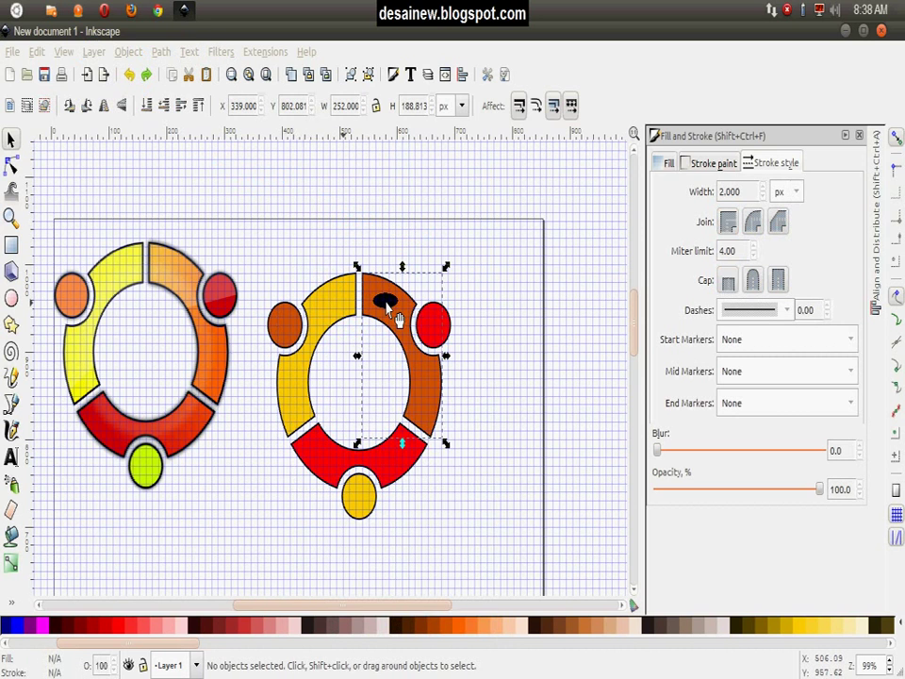
click(259, 237)
drag(246, 232, 509, 566)
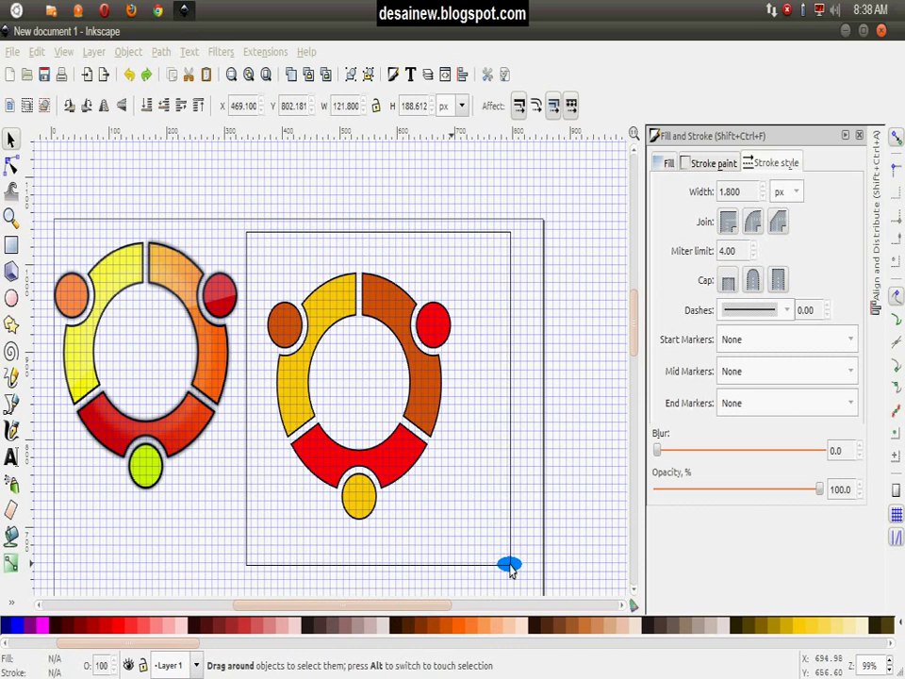
right_click(330, 302)
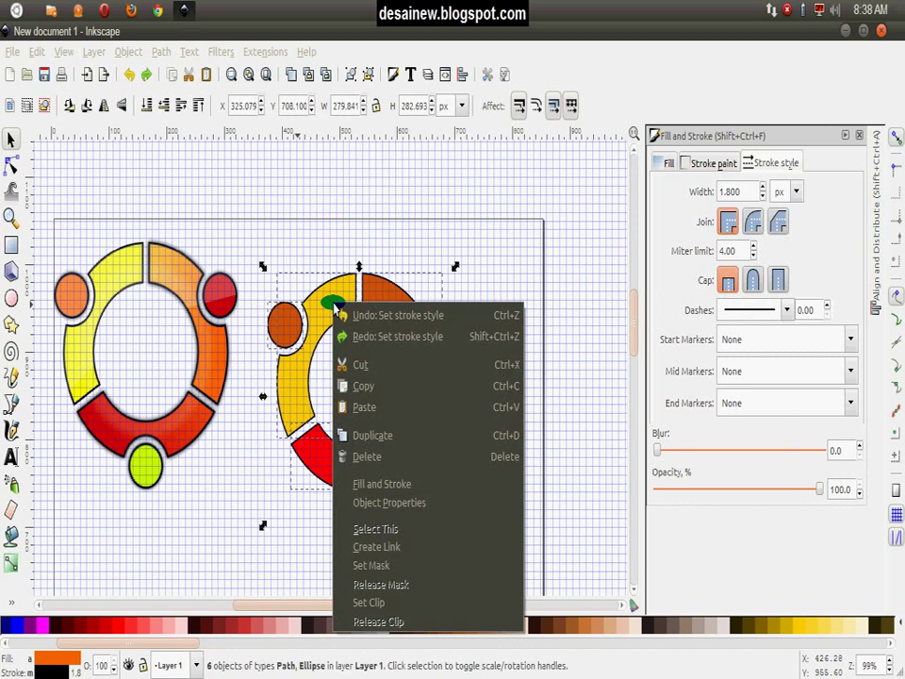
click(381, 434)
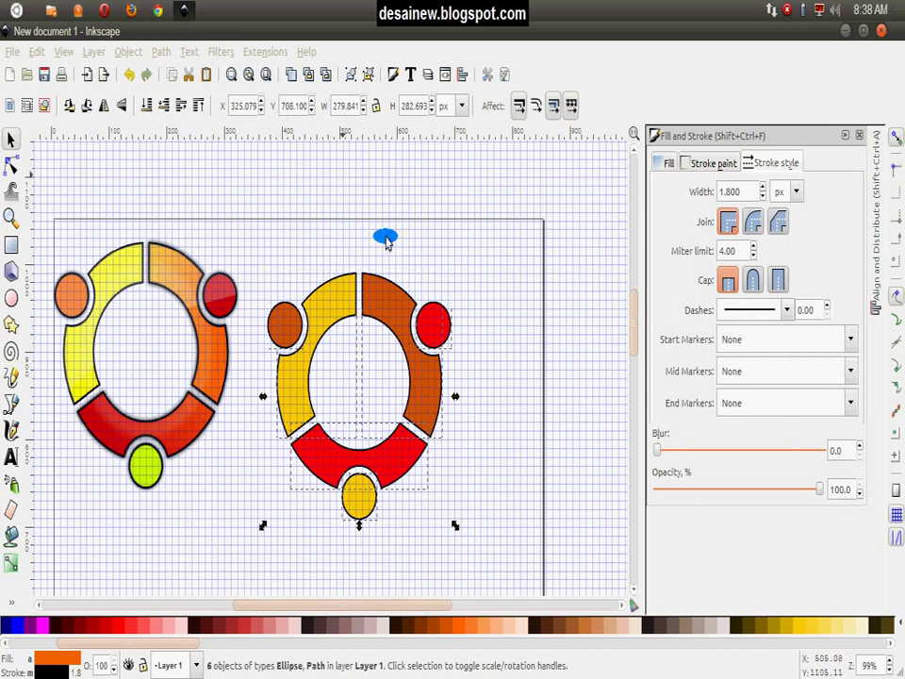
click(386, 240)
Subtract the right circle from the orange arc and union the left circle into the yellow arc.
shift+click(442, 330)
shift+click(440, 322)
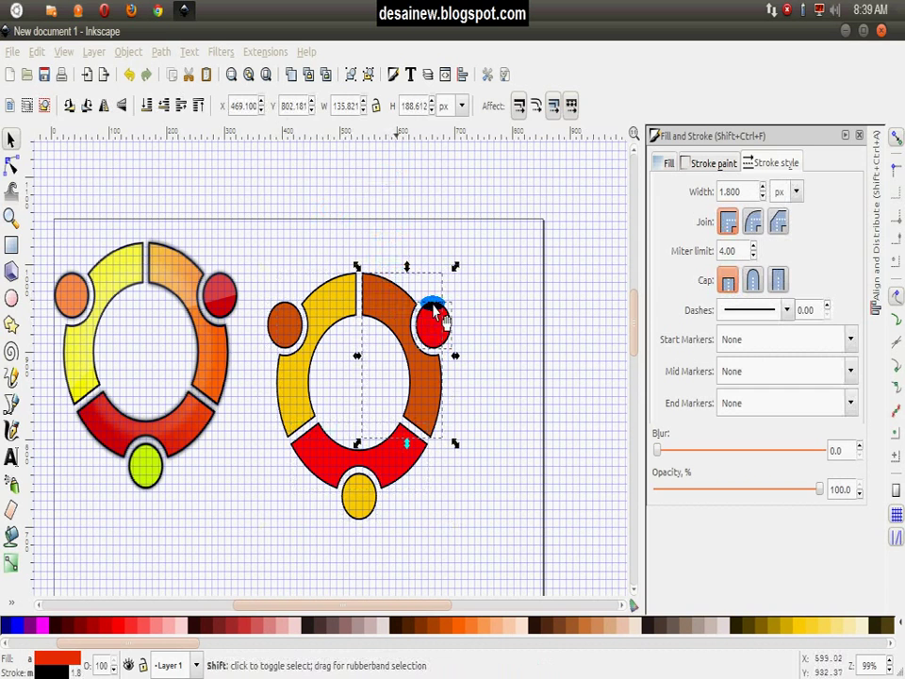
click(168, 53)
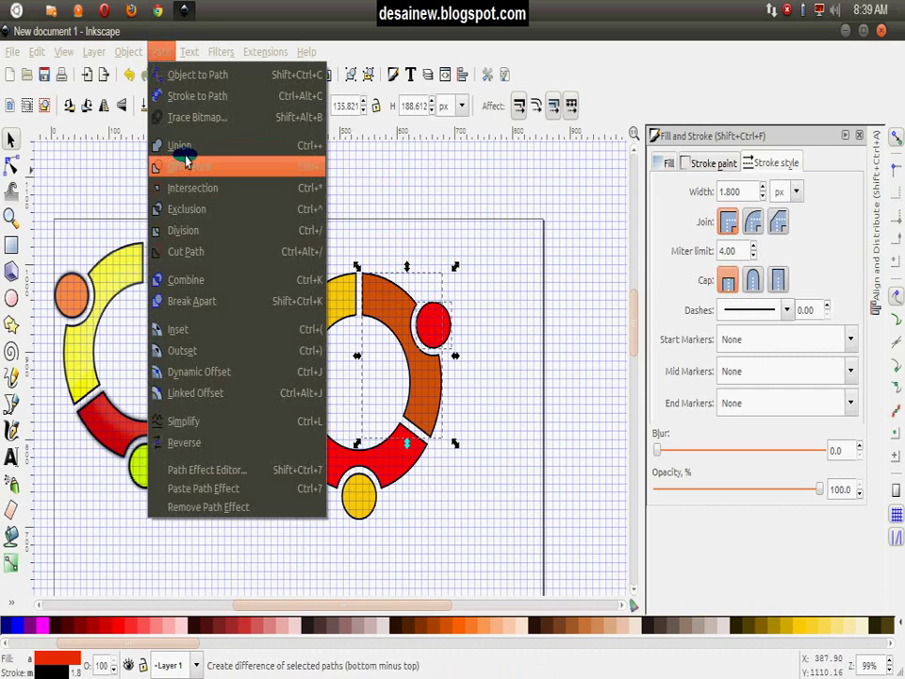
click(182, 147)
click(332, 321)
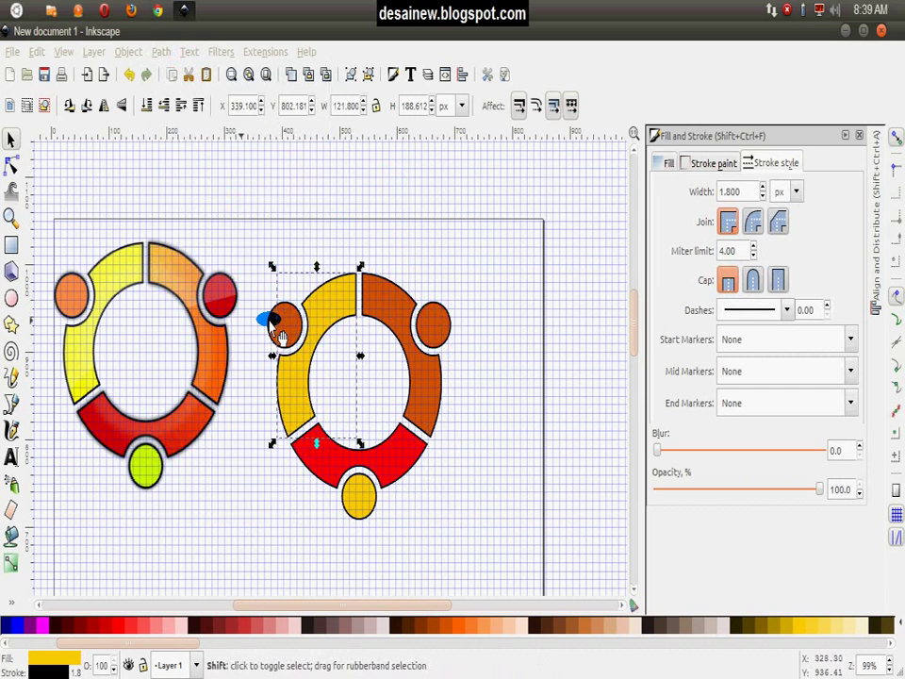
shift+click(274, 320)
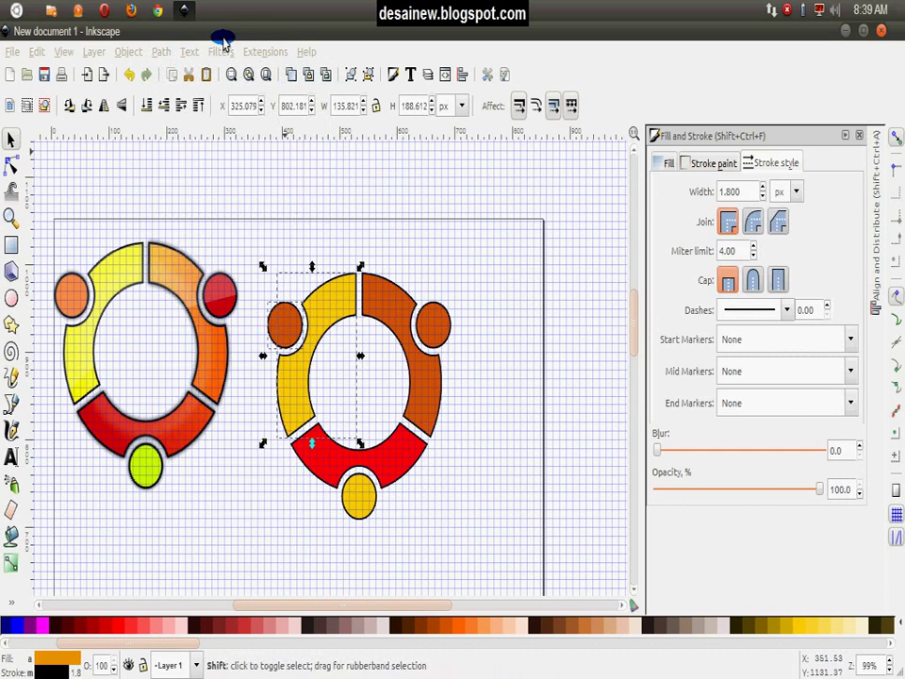
click(151, 52)
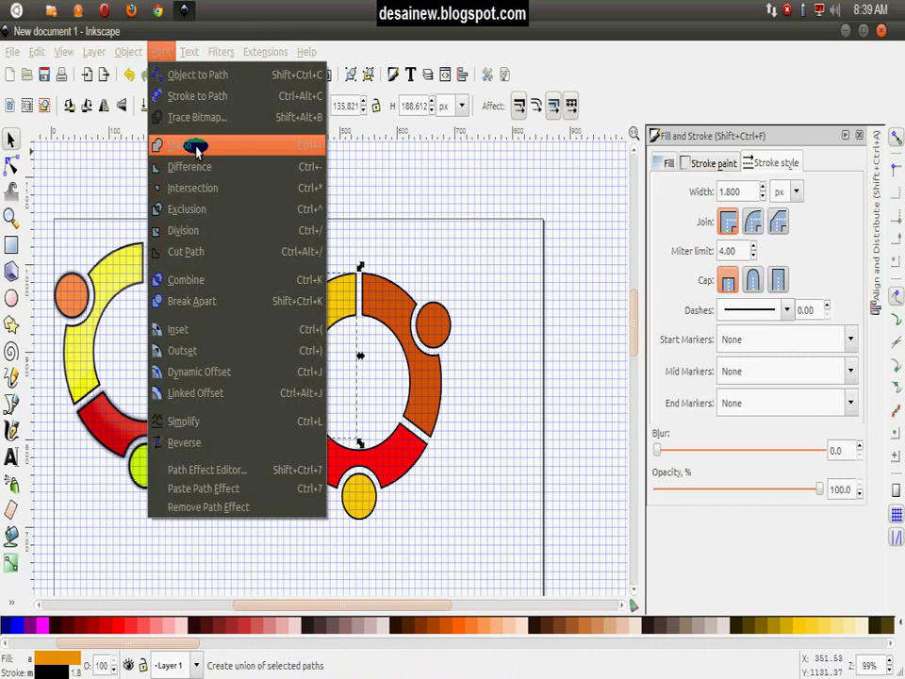
click(185, 146)
click(395, 390)
Union the bottom circle into the red arc, then union all pieces into one yellow ring.
click(363, 489)
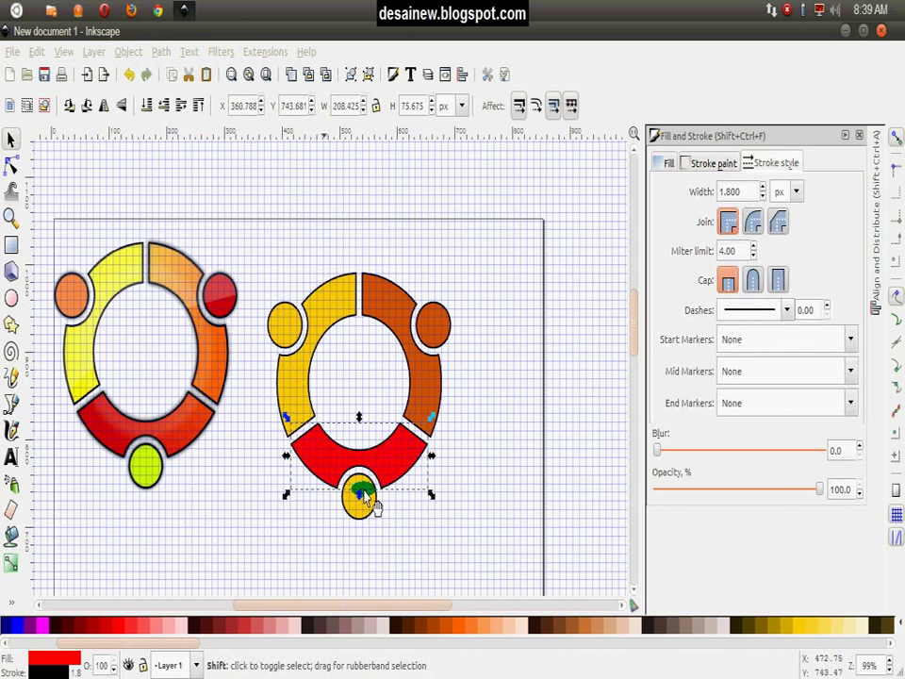
shift+click(363, 495)
click(158, 52)
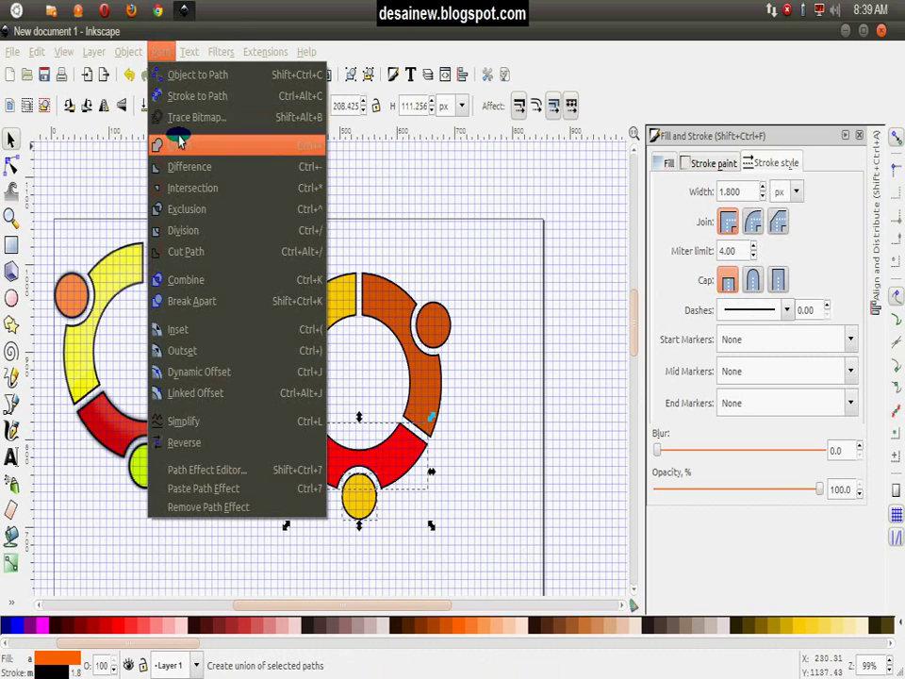
click(178, 143)
click(324, 303)
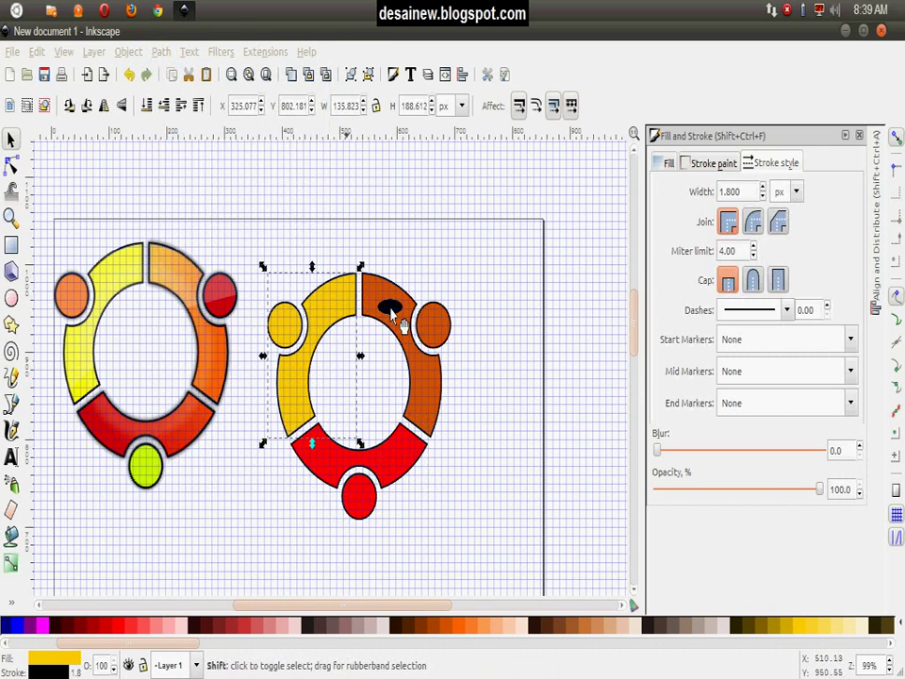
shift+click(381, 304)
click(162, 54)
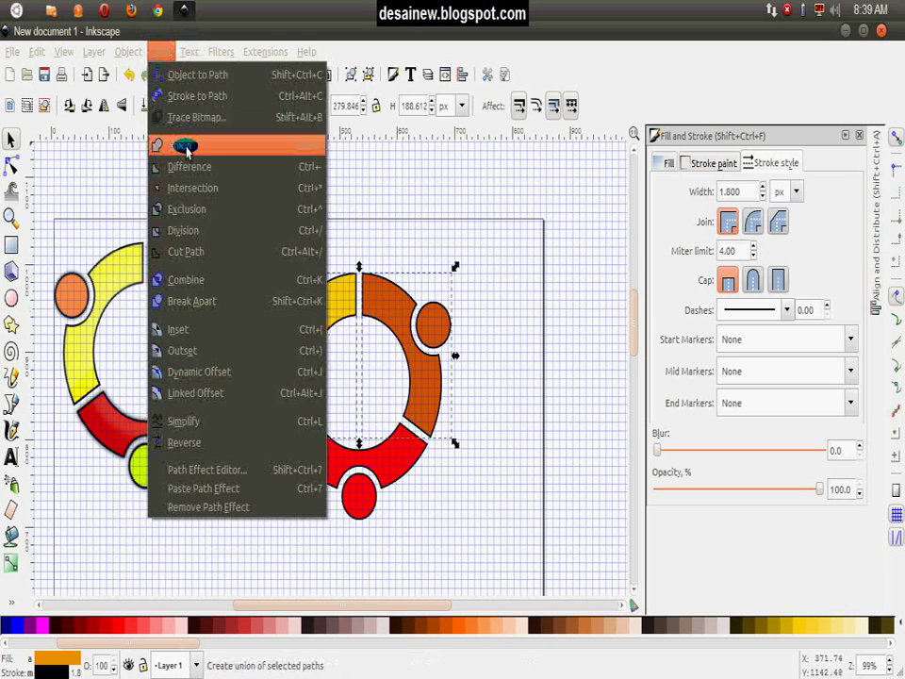
click(186, 143)
click(386, 476)
shift+click(384, 283)
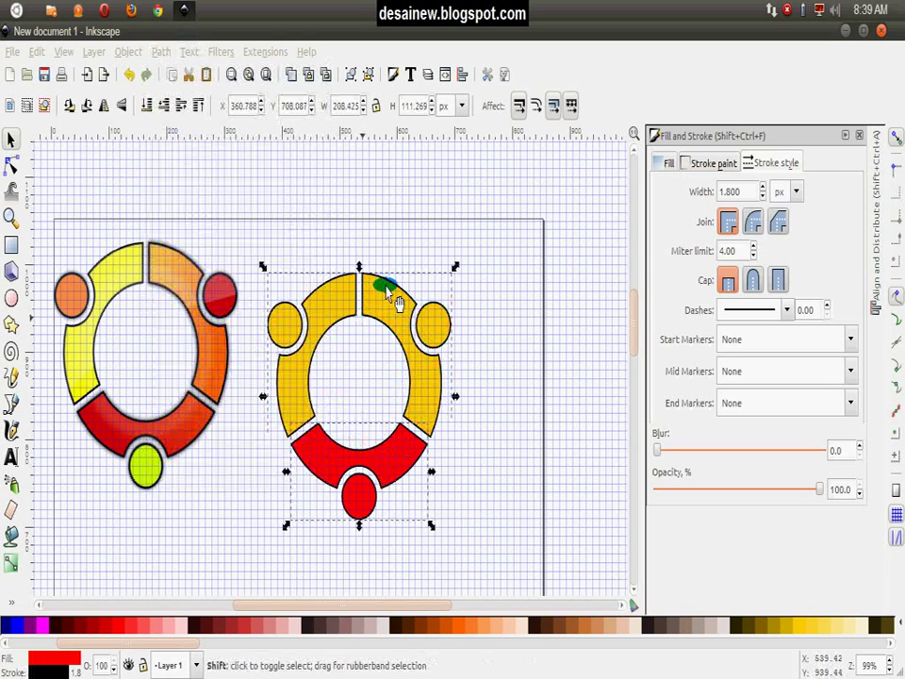
click(161, 52)
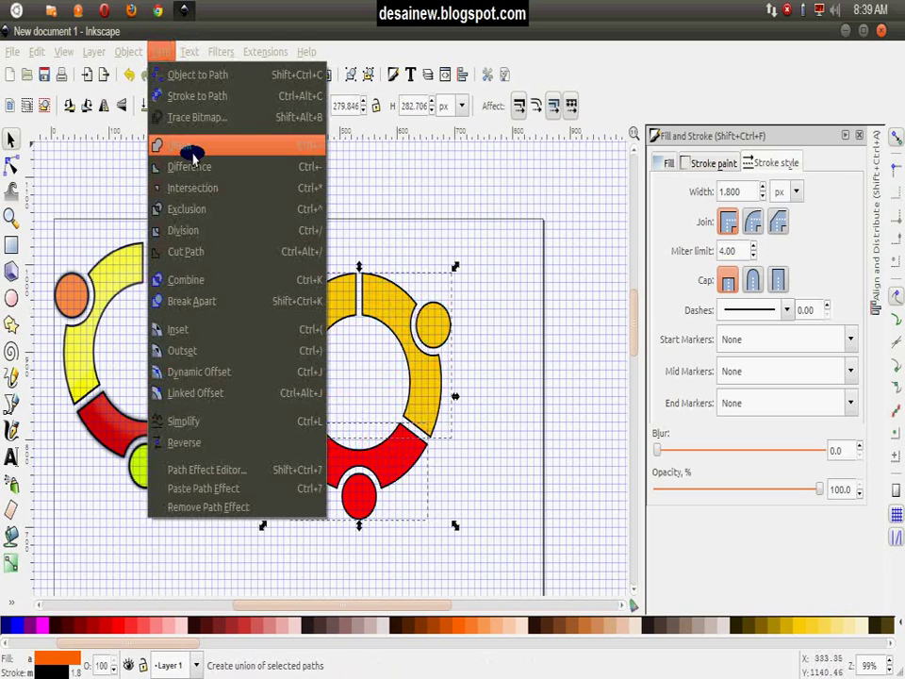
click(179, 144)
click(516, 330)
click(384, 313)
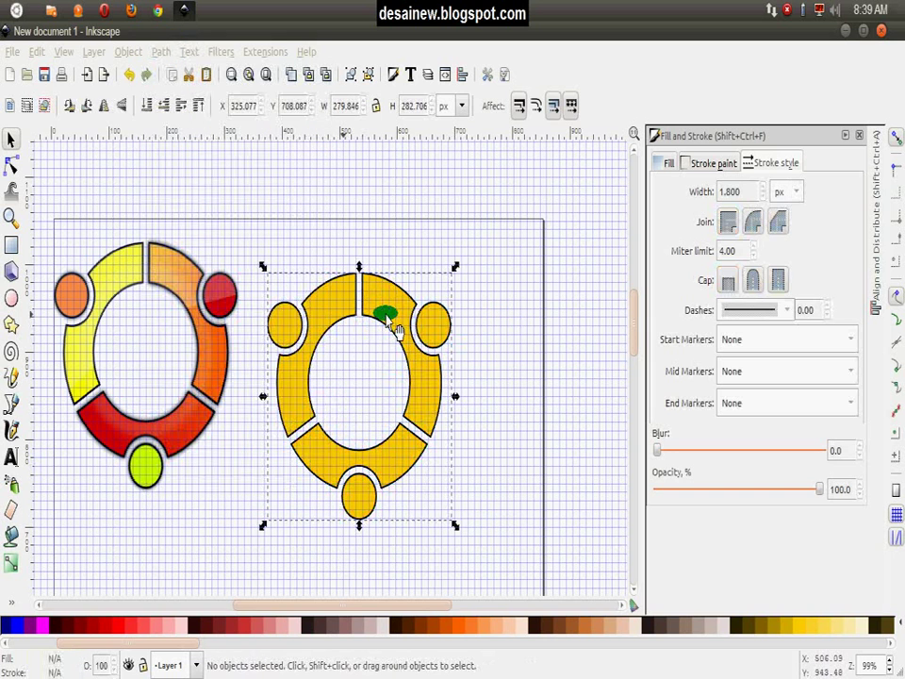
Duplicate the merged yellow ring in place.
click(545, 252)
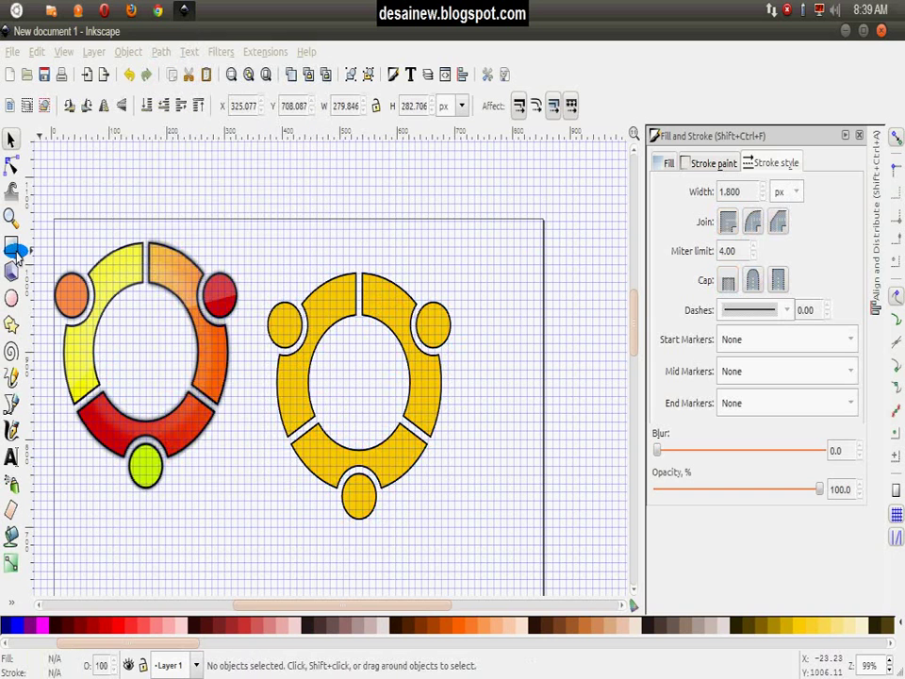
click(346, 327)
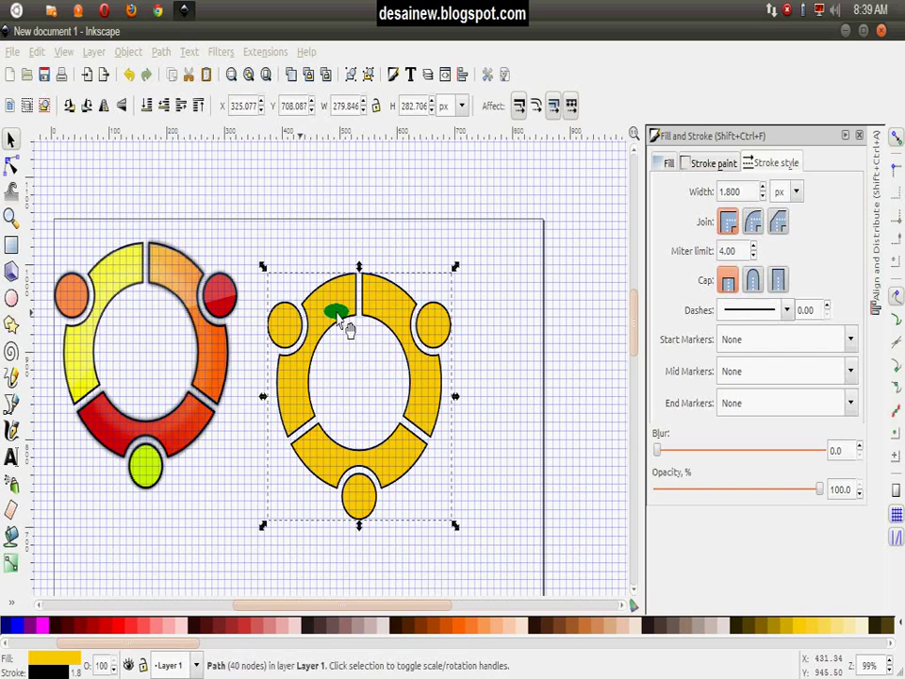
right_click(335, 296)
click(370, 425)
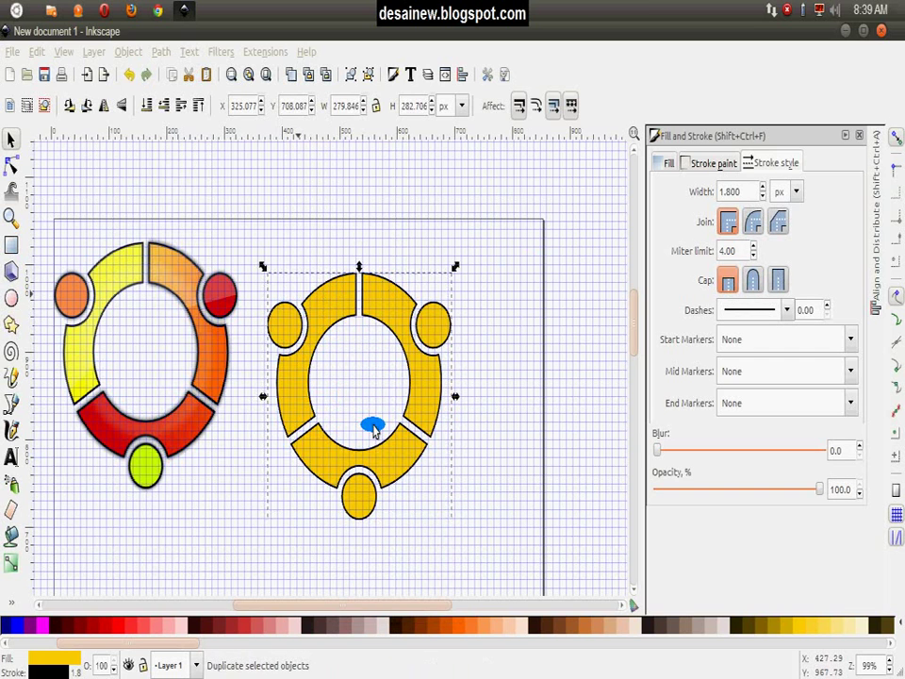
Draw a large red ellipse over the ring's upper half with stroke width 0.
click(11, 298)
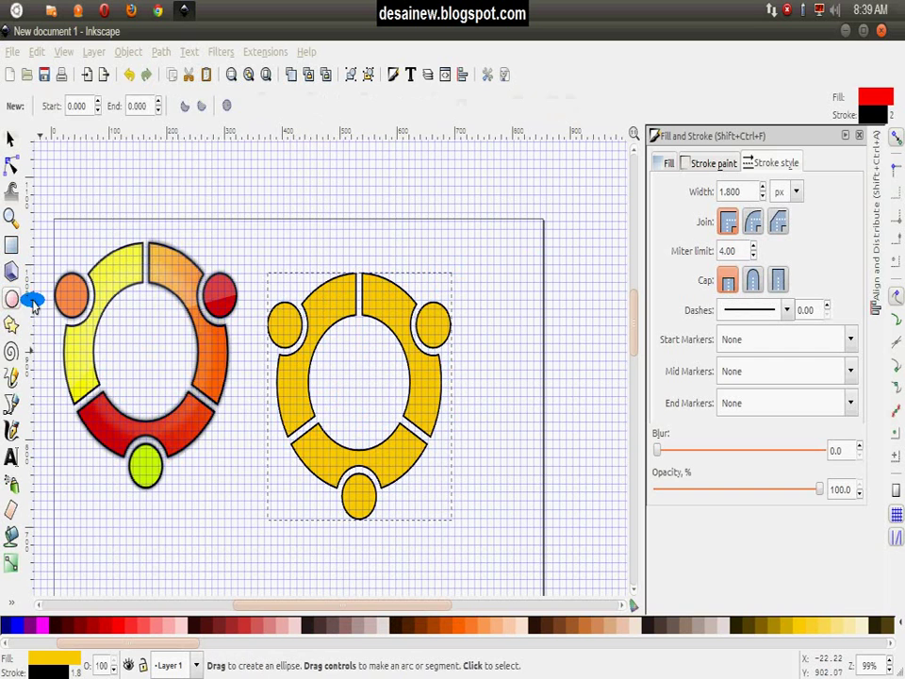
drag(224, 236, 545, 412)
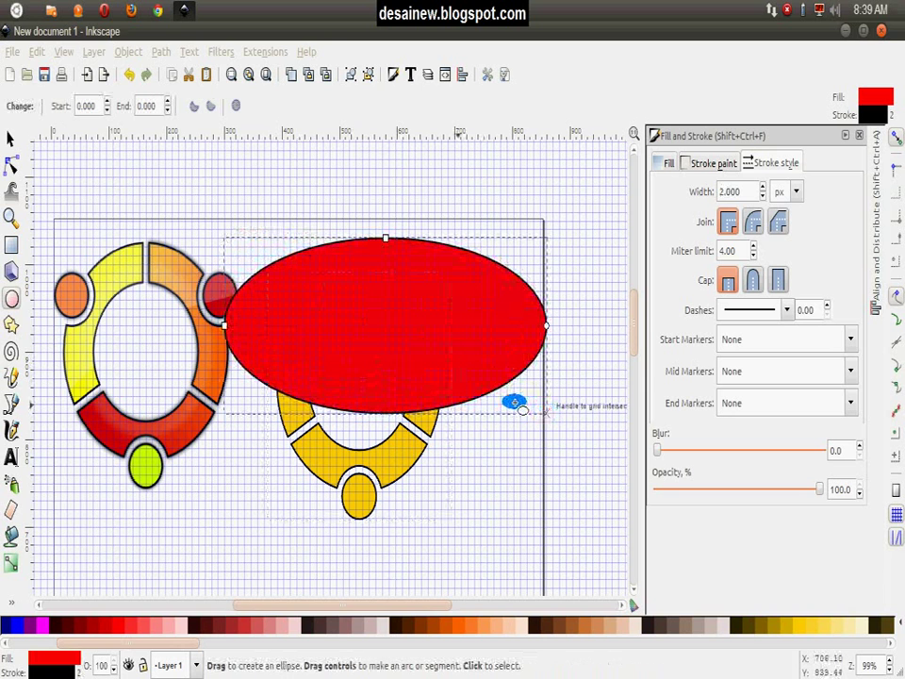
click(762, 196)
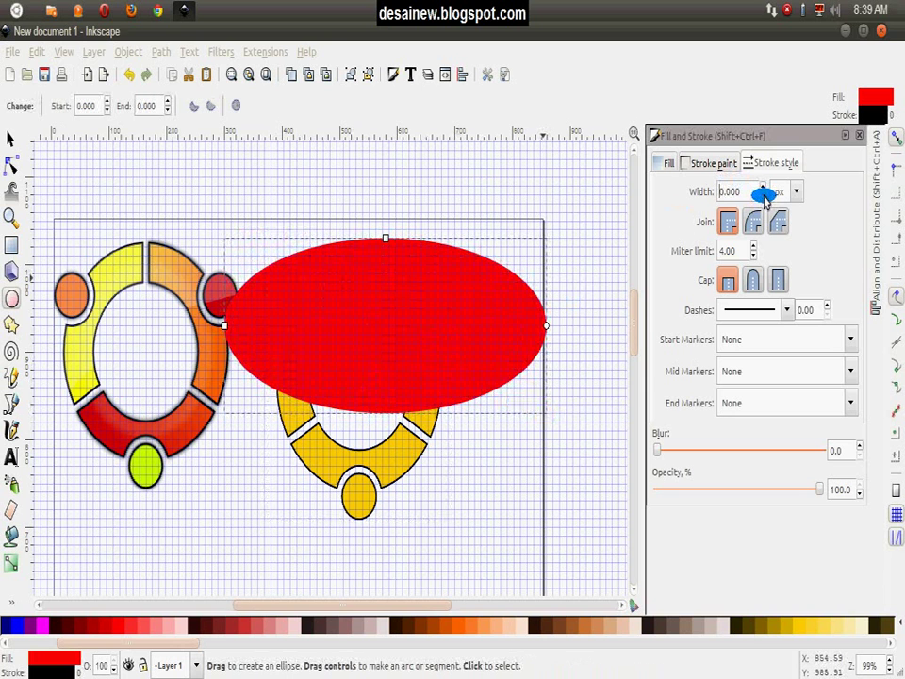
click(9, 137)
click(12, 164)
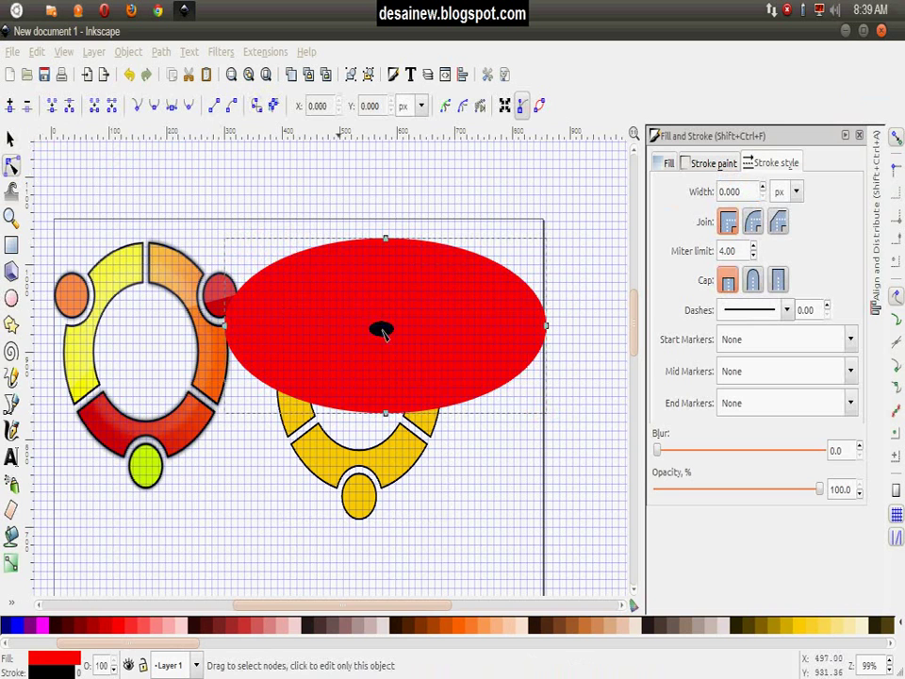
Drag the red ellipse's nodes and handles into a broad diagonal wedge, then nudge it up-left.
drag(384, 405, 415, 353)
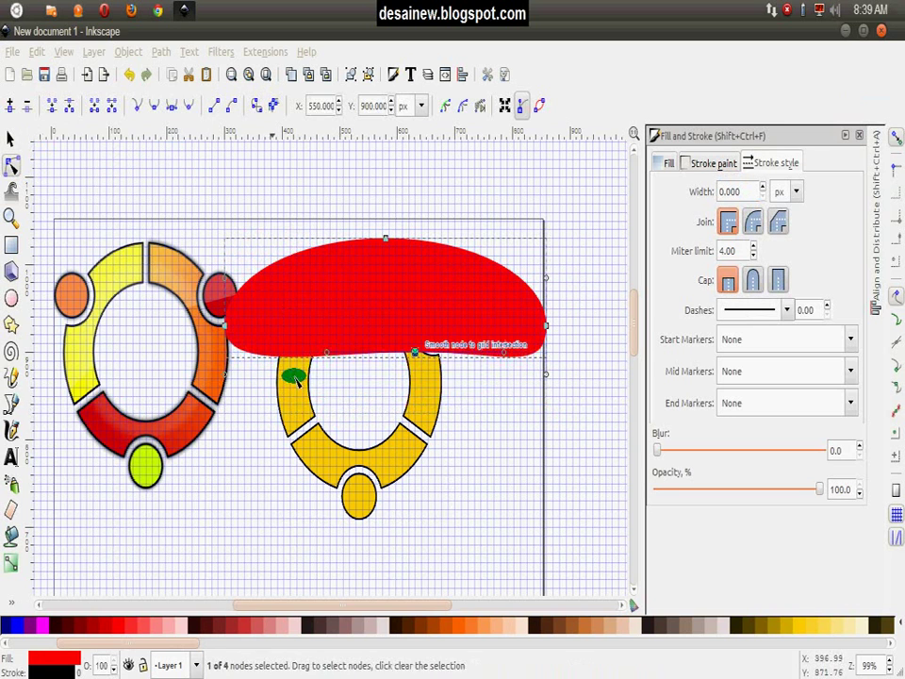
drag(226, 326, 209, 483)
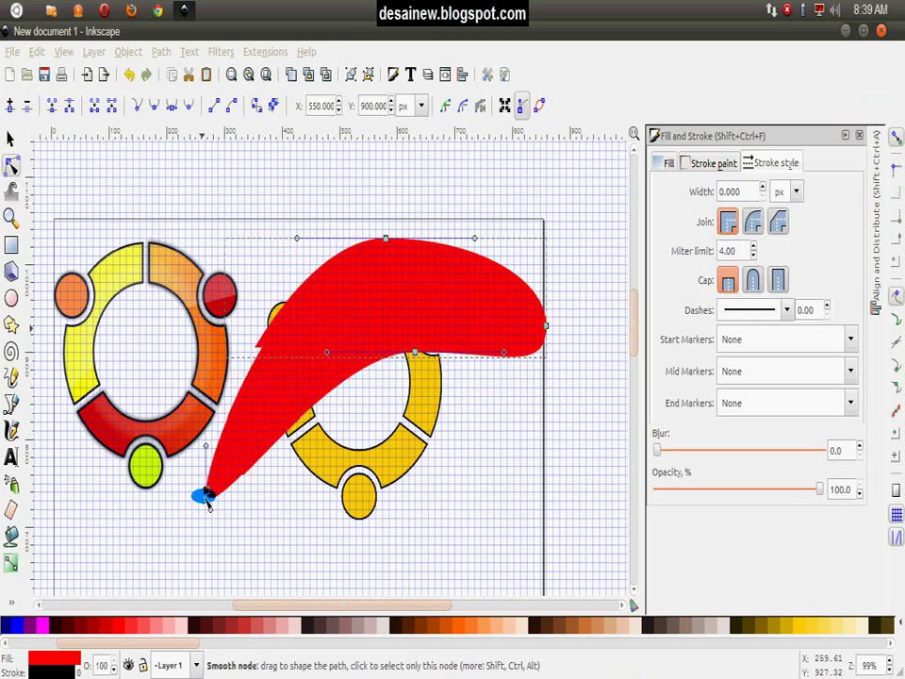
mouse_move(385, 237)
mouse_down()
mouse_move(249, 220)
mouse_move(256, 197)
mouse_up()
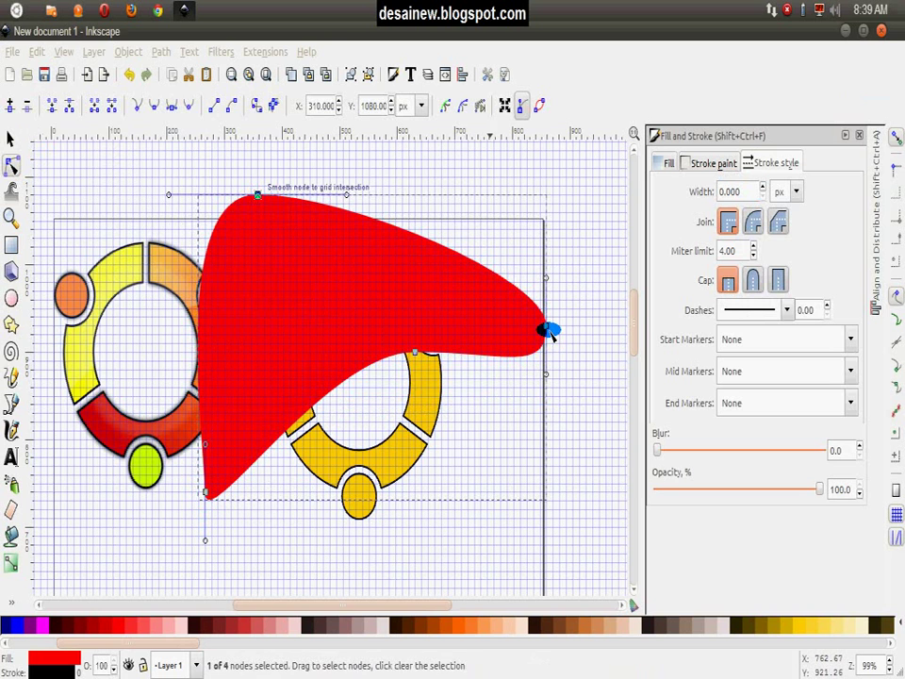
drag(546, 326, 519, 222)
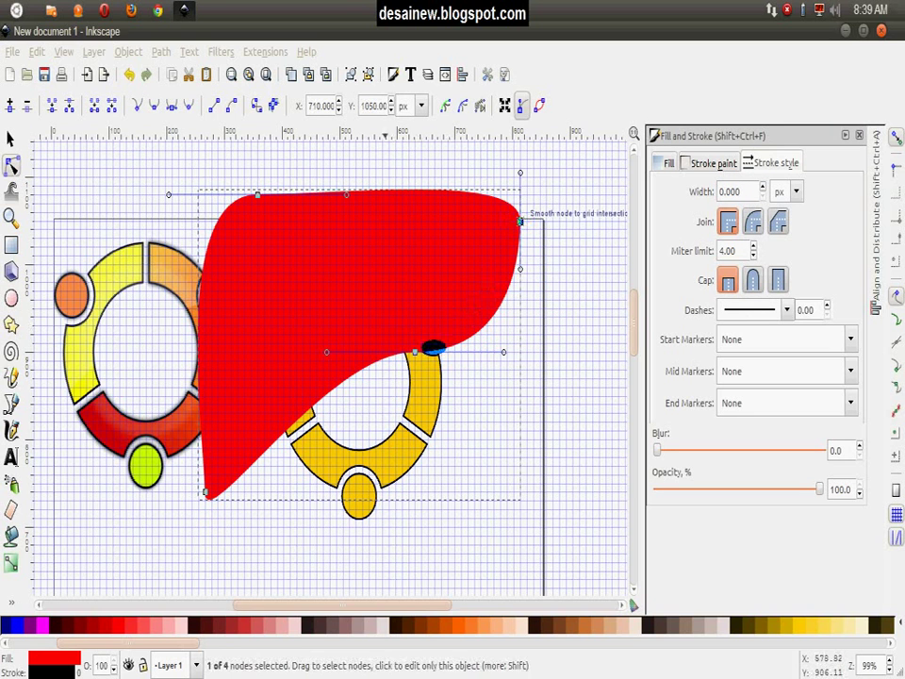
mouse_move(506, 352)
mouse_down()
mouse_move(492, 290)
mouse_move(462, 321)
mouse_up()
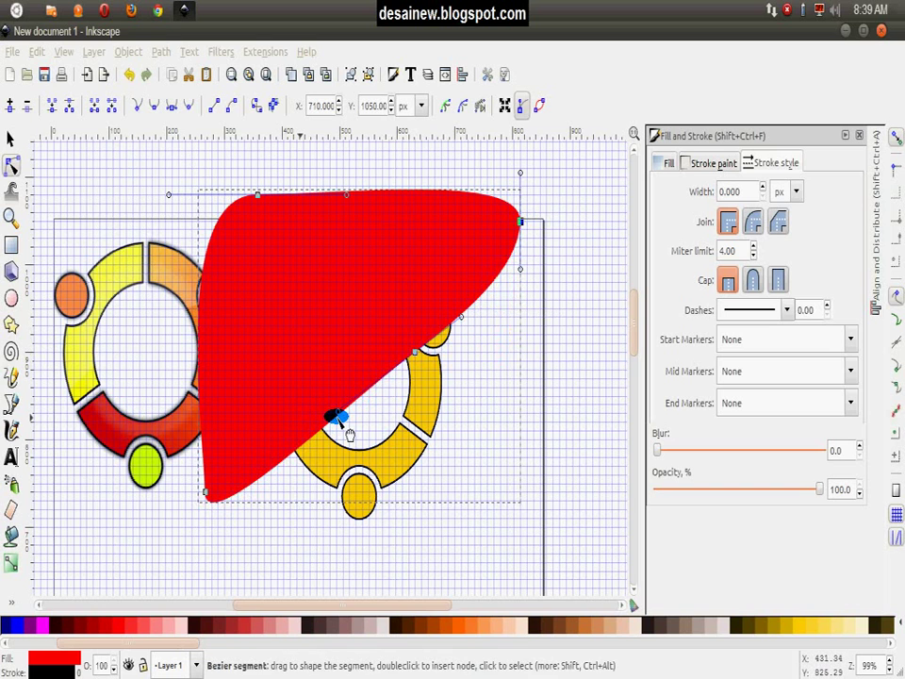
drag(336, 410, 264, 412)
click(11, 141)
drag(327, 322, 321, 314)
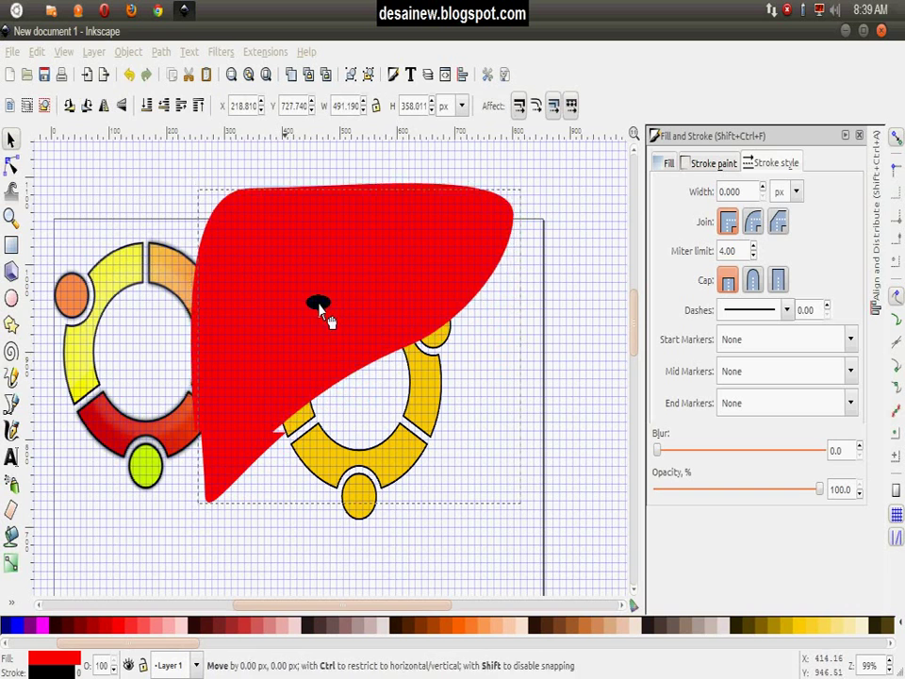
Subtract the red wedge from the yellow ring copy with Path > Difference.
click(452, 366)
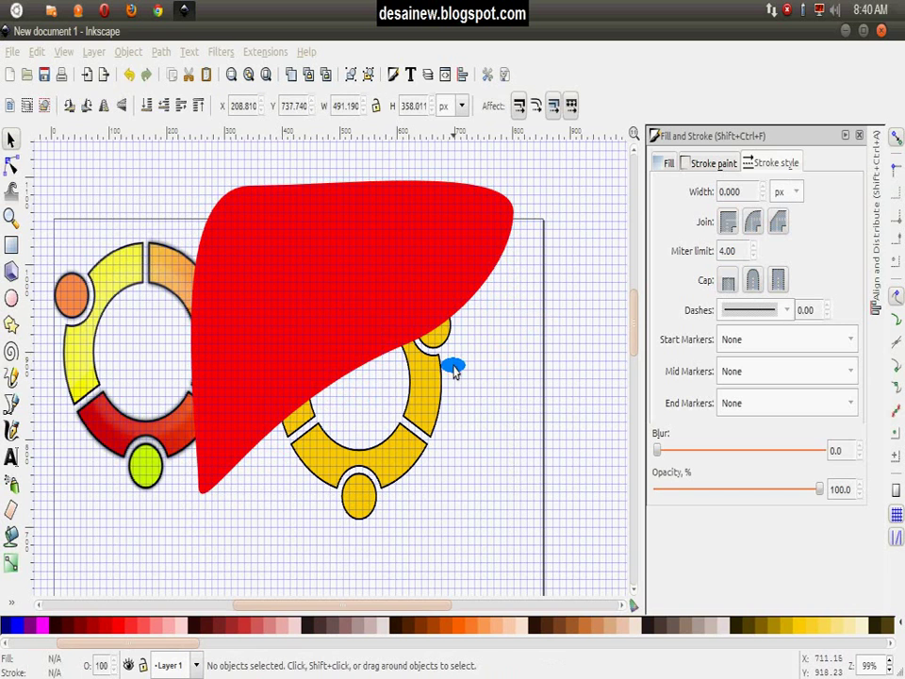
click(424, 386)
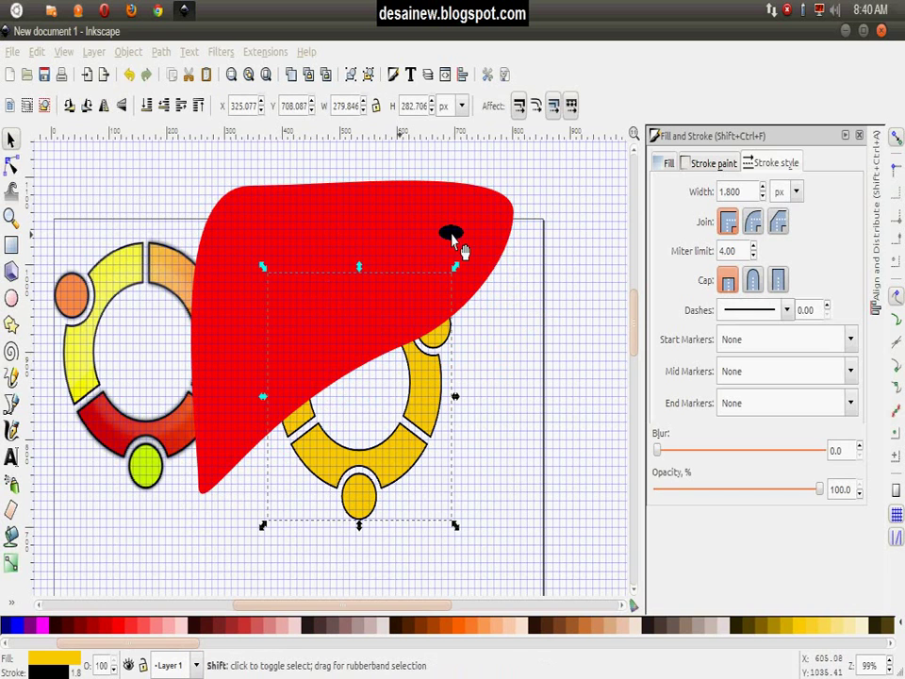
shift+click(455, 238)
click(160, 52)
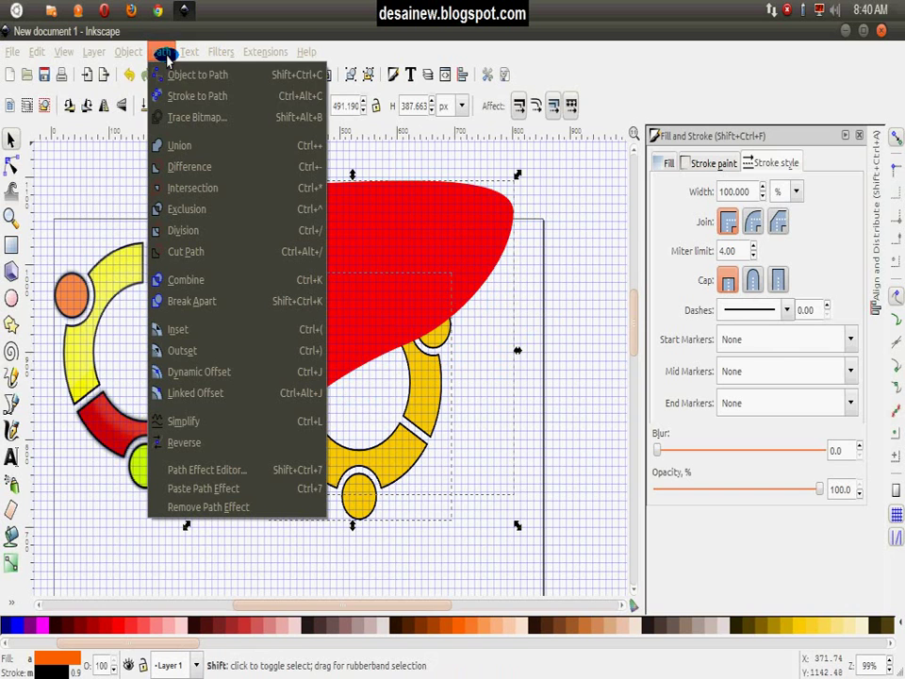
click(191, 167)
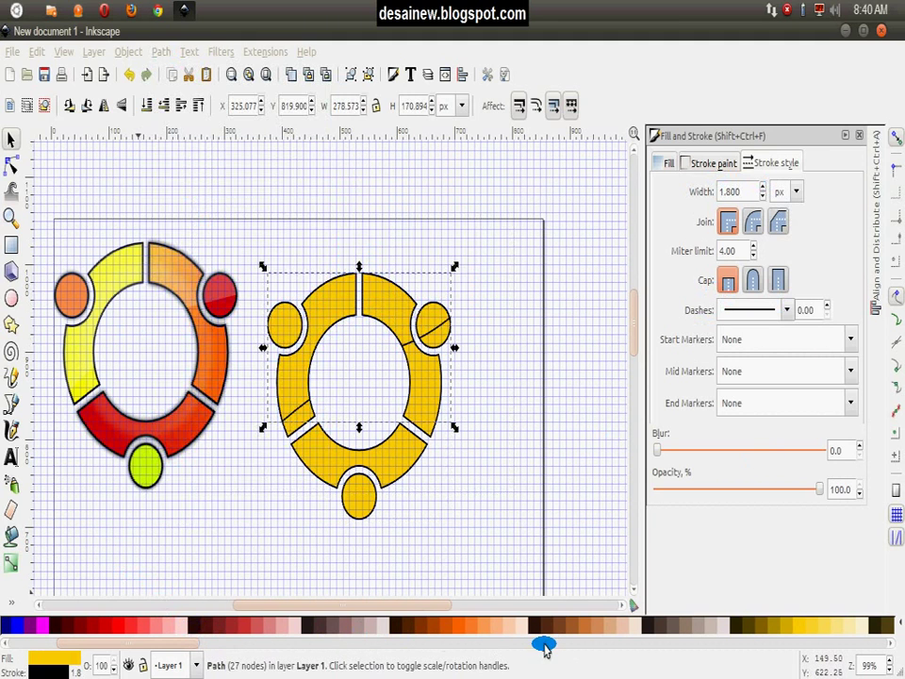
Fill the ring's separated upper pieces white.
drag(544, 647, 5, 644)
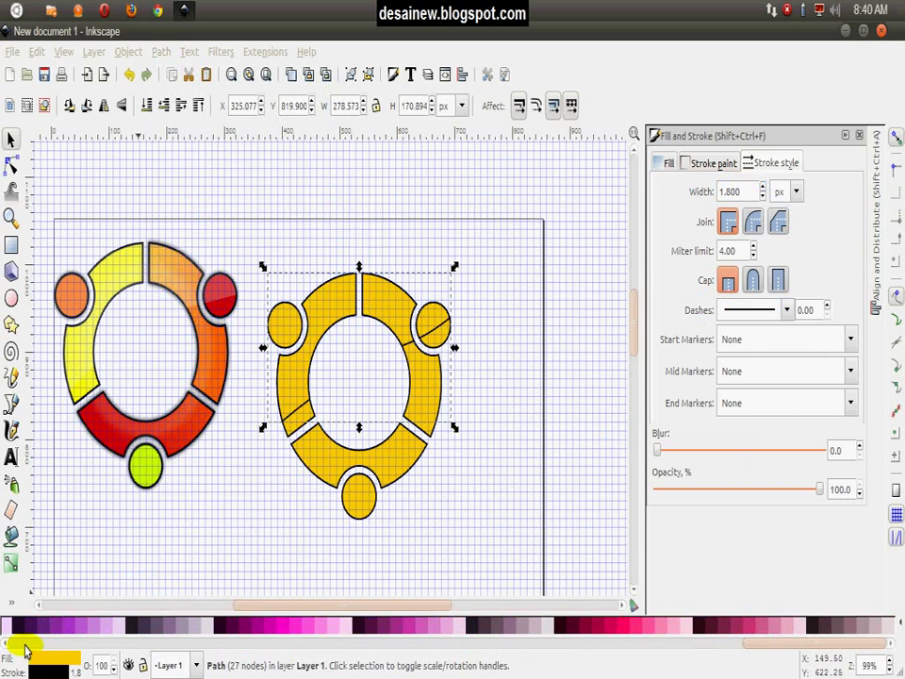
click(25, 651)
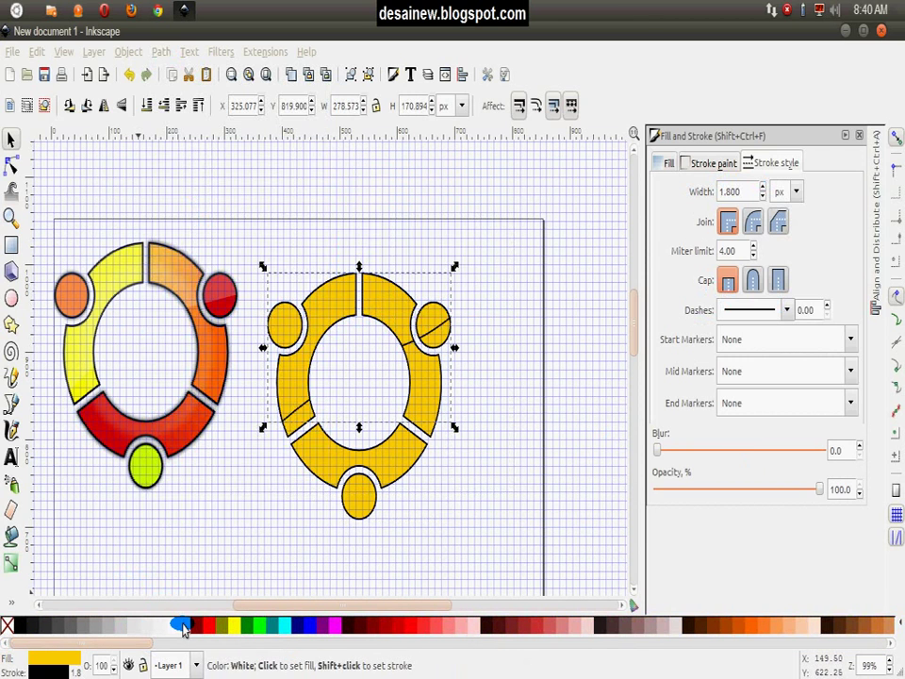
click(184, 630)
click(518, 362)
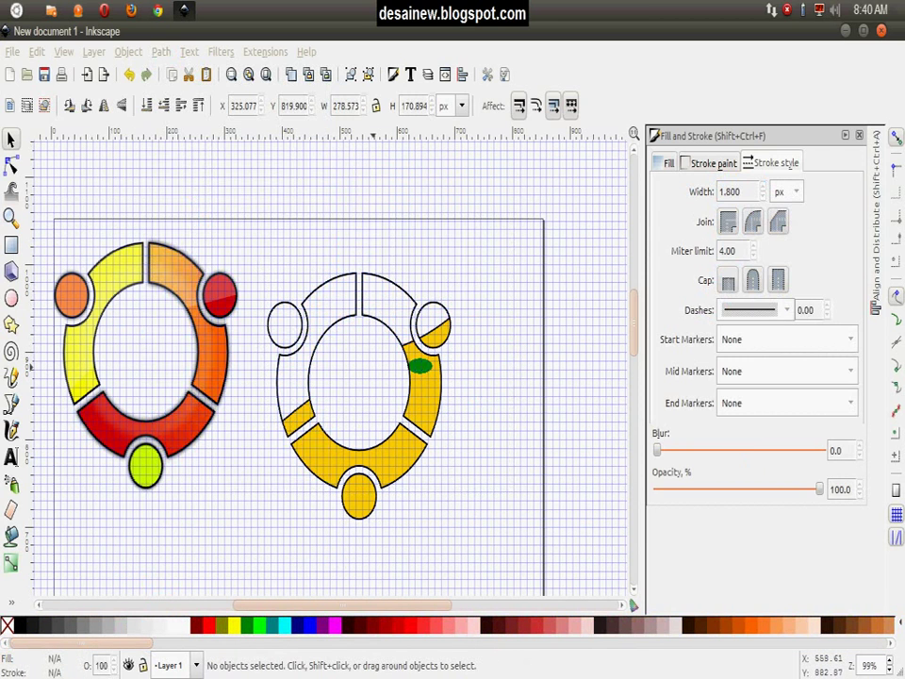
click(419, 374)
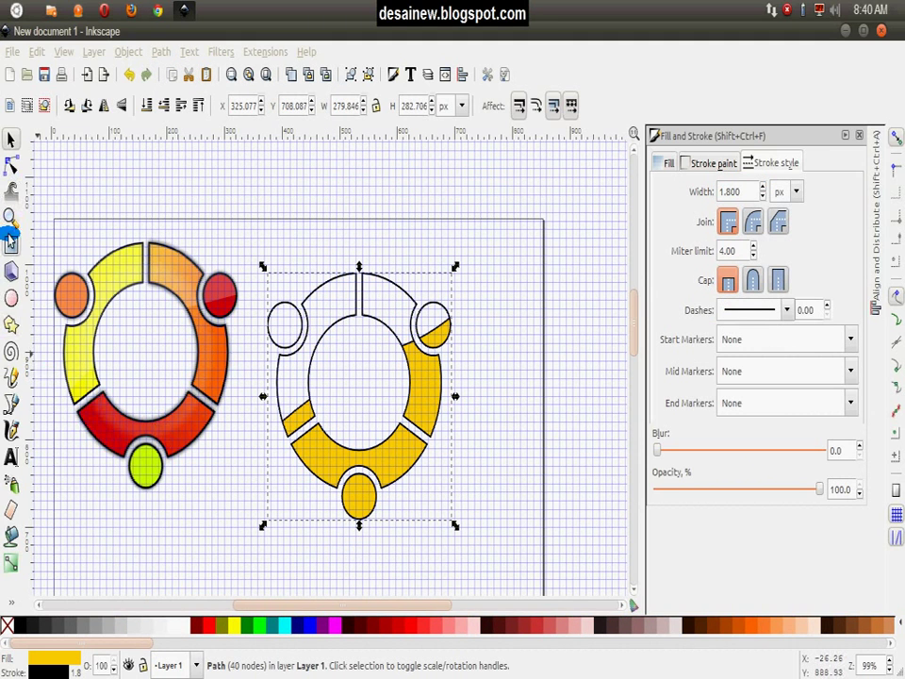
Draw a purple ellipse in the ring's hole and size it to 190×190 px.
click(10, 299)
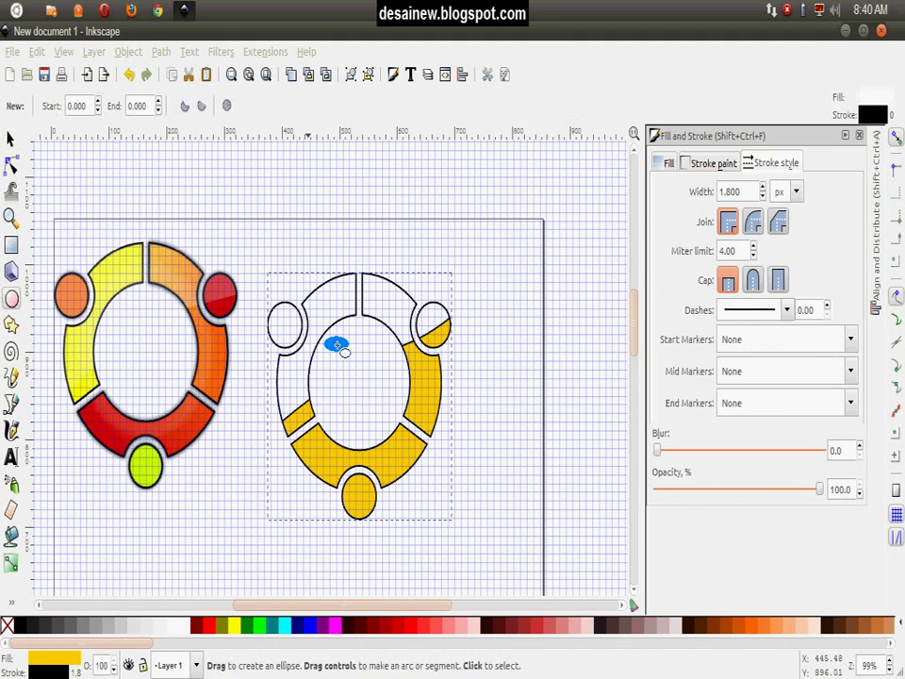
drag(313, 312, 402, 466)
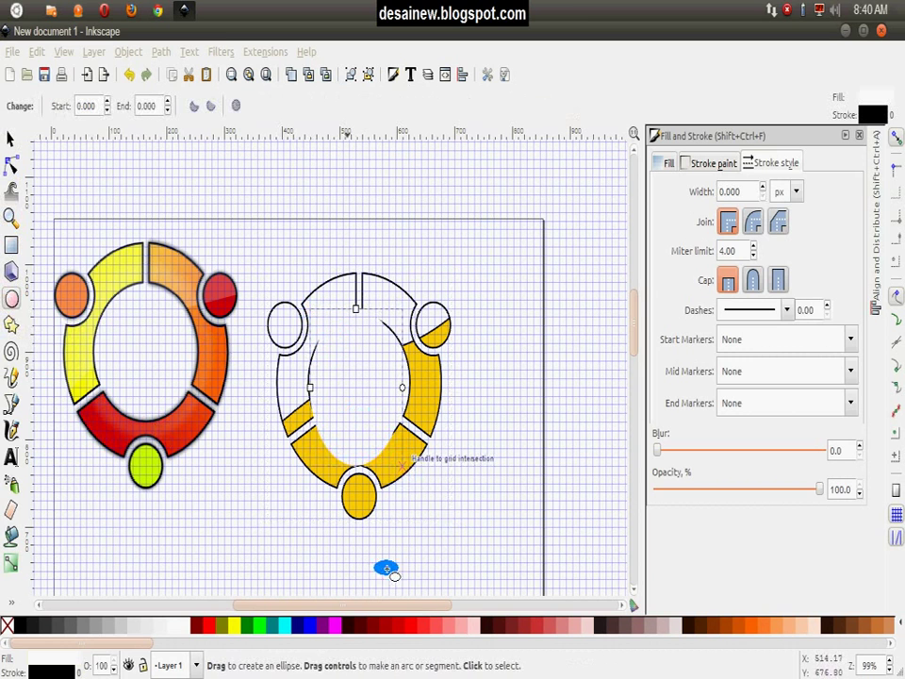
click(329, 627)
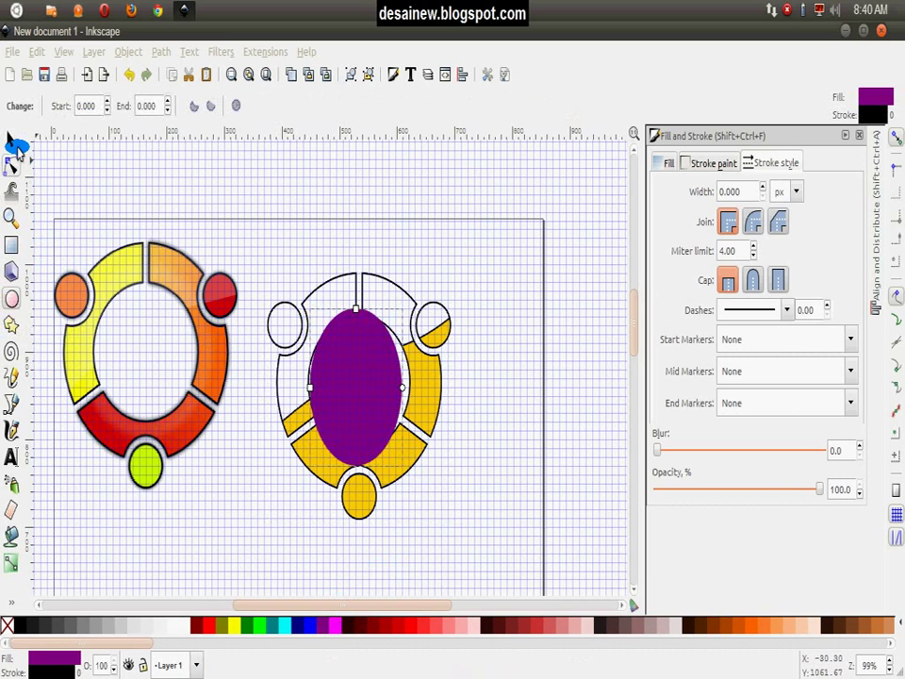
click(12, 140)
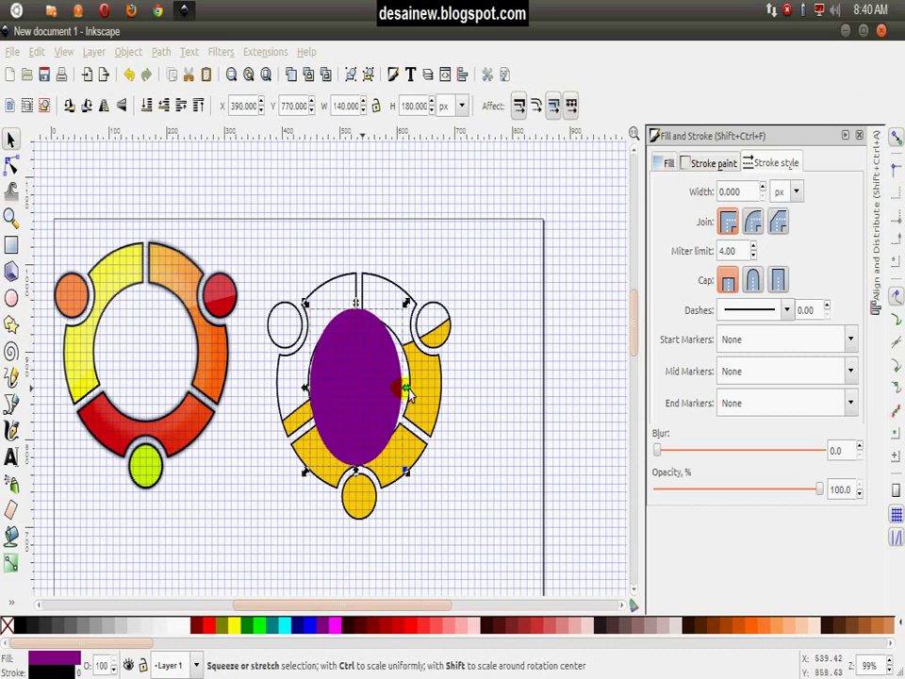
drag(408, 394, 428, 394)
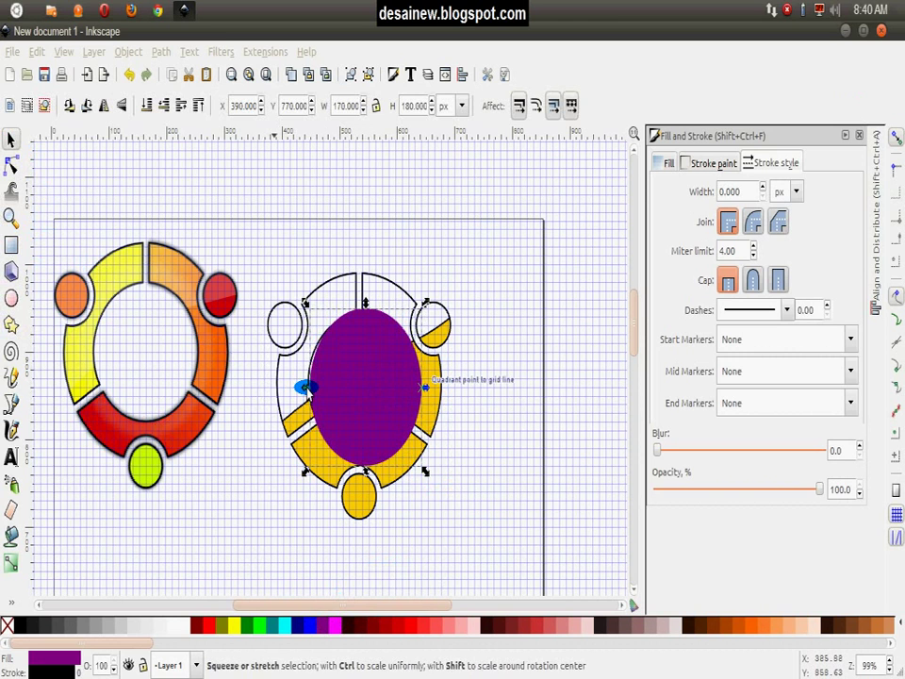
drag(304, 386, 292, 387)
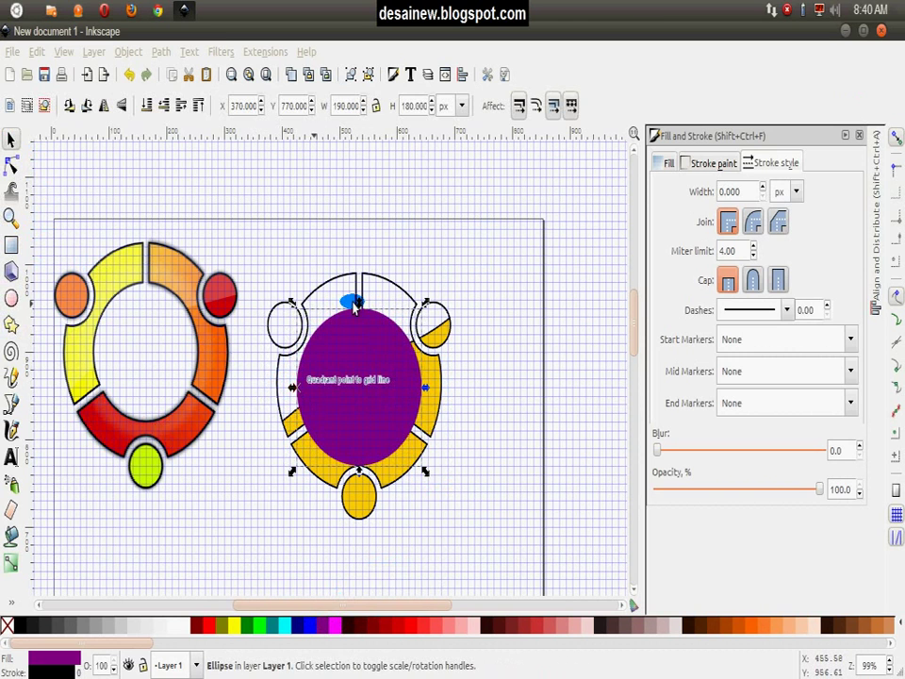
drag(354, 303, 356, 295)
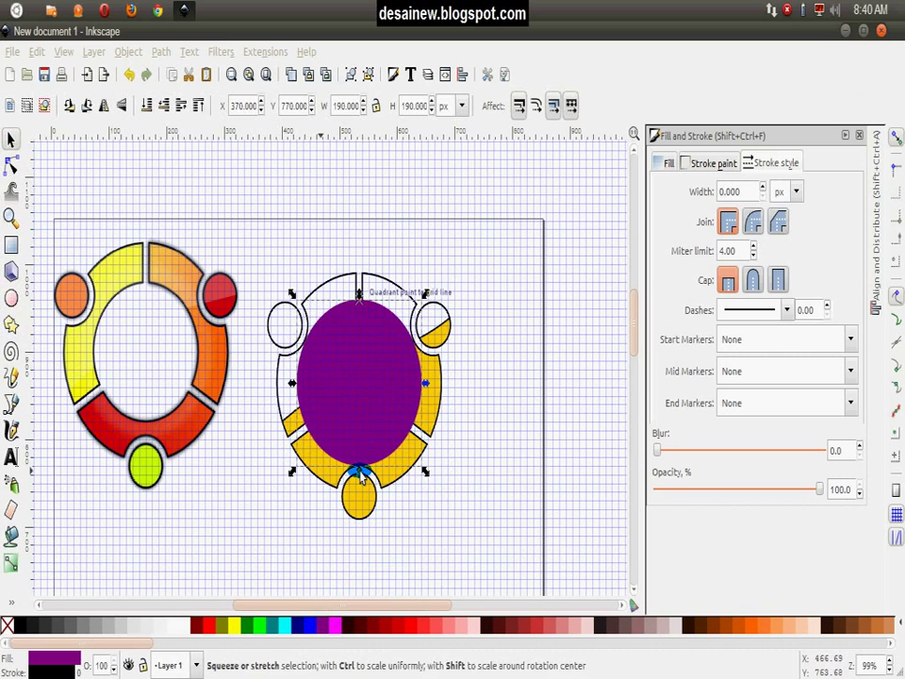
drag(360, 473, 363, 463)
click(399, 106)
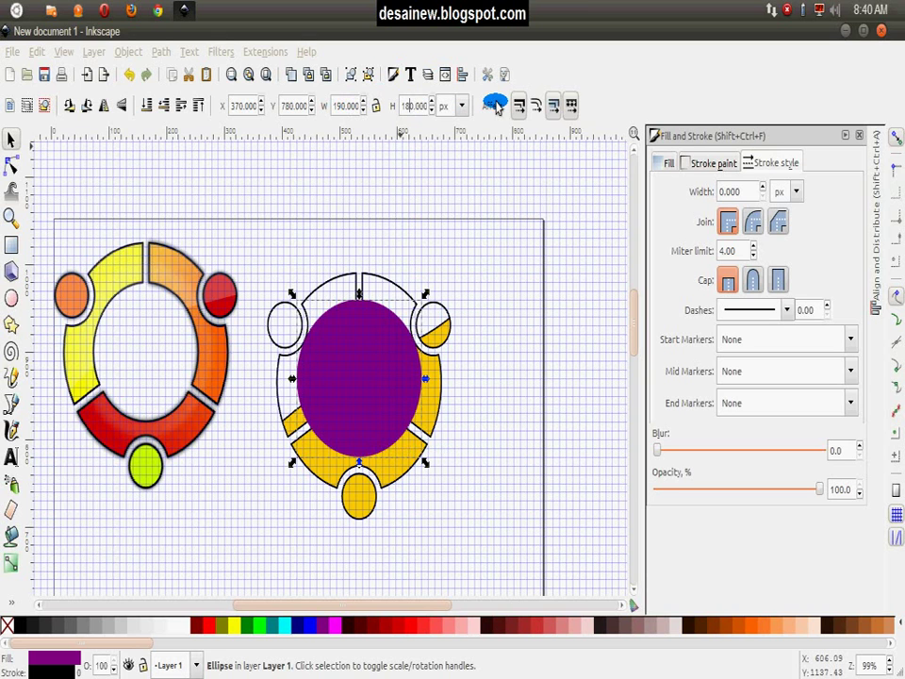
text(190.000)
key(Return)
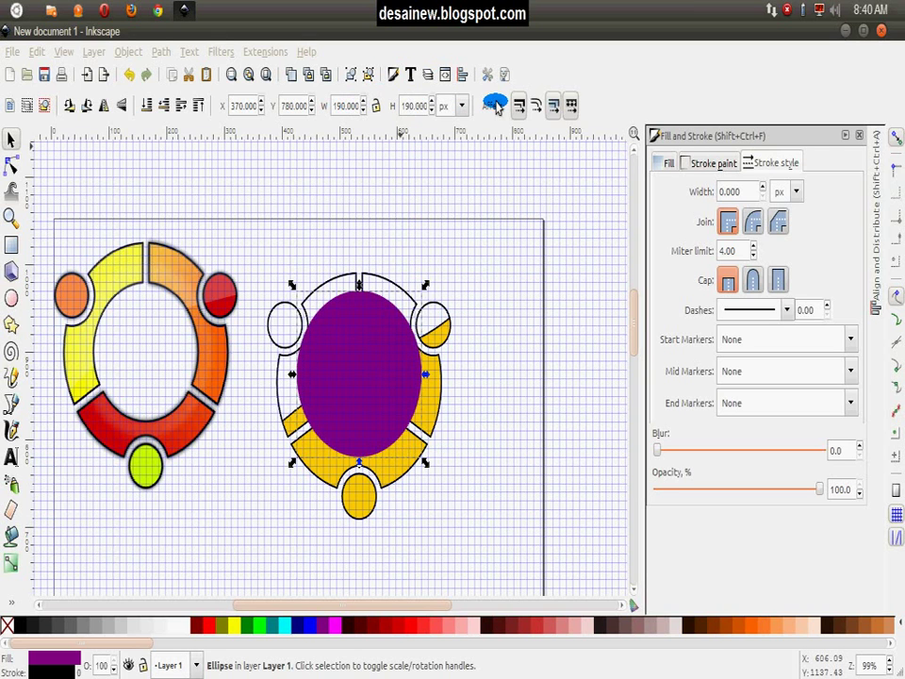
Centre the purple ellipse on the yellow ring using Align and Distribute.
click(514, 203)
click(430, 378)
shift+click(373, 382)
click(784, 231)
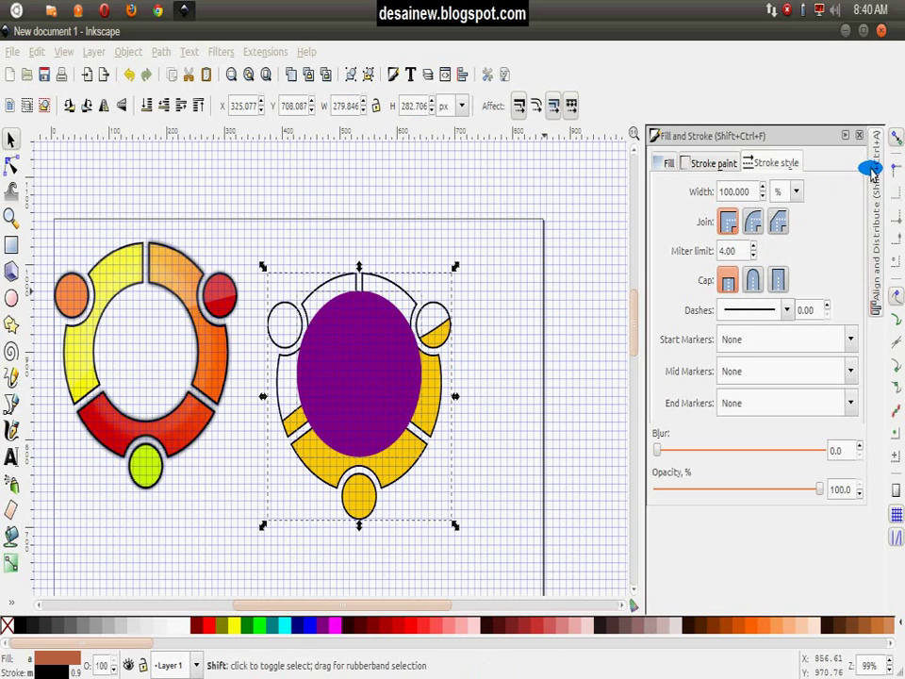
click(872, 168)
click(707, 224)
click(707, 250)
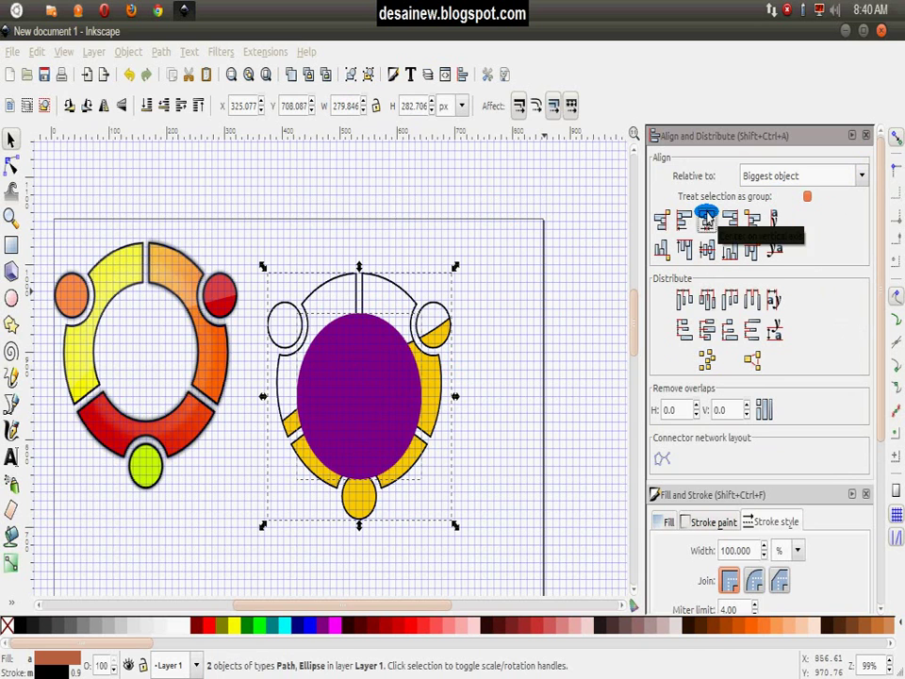
Move the purple ellipse off the ring and delete it.
click(551, 297)
click(382, 393)
click(489, 388)
click(371, 380)
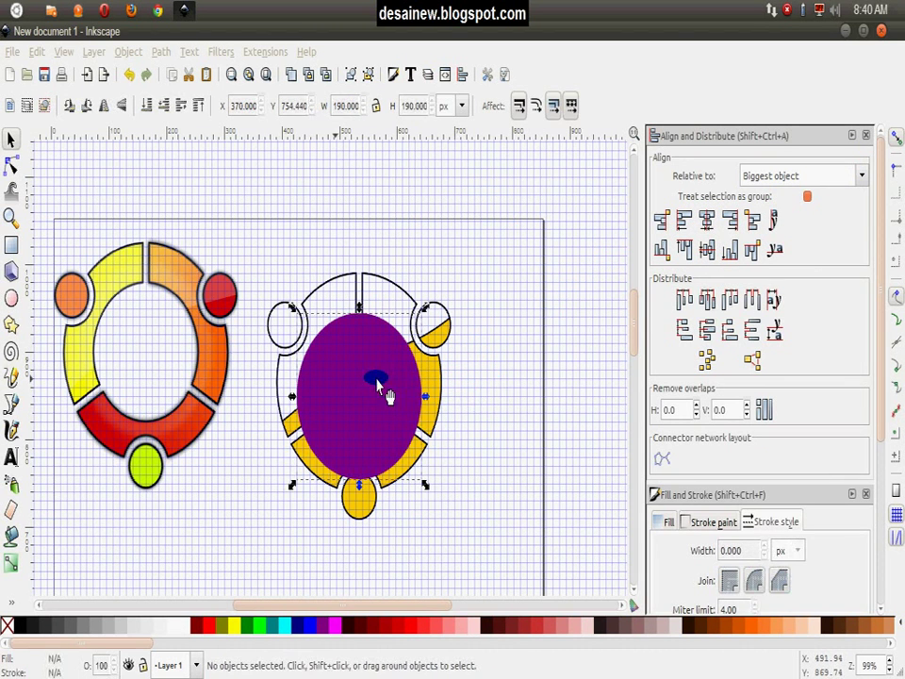
mouse_move(364, 414)
mouse_down()
mouse_move(481, 401)
mouse_move(568, 349)
mouse_up()
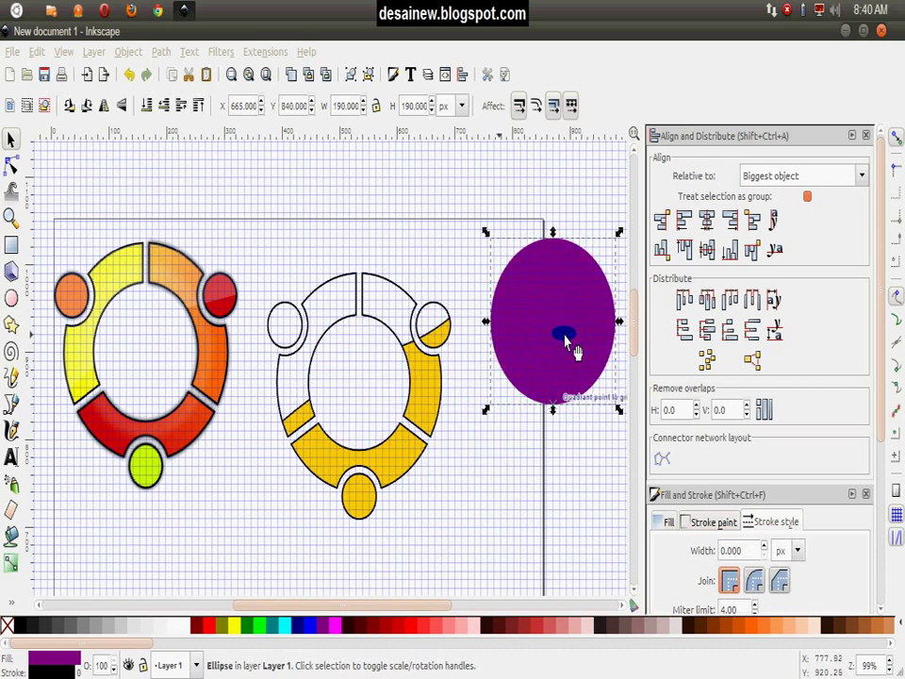
key(Delete)
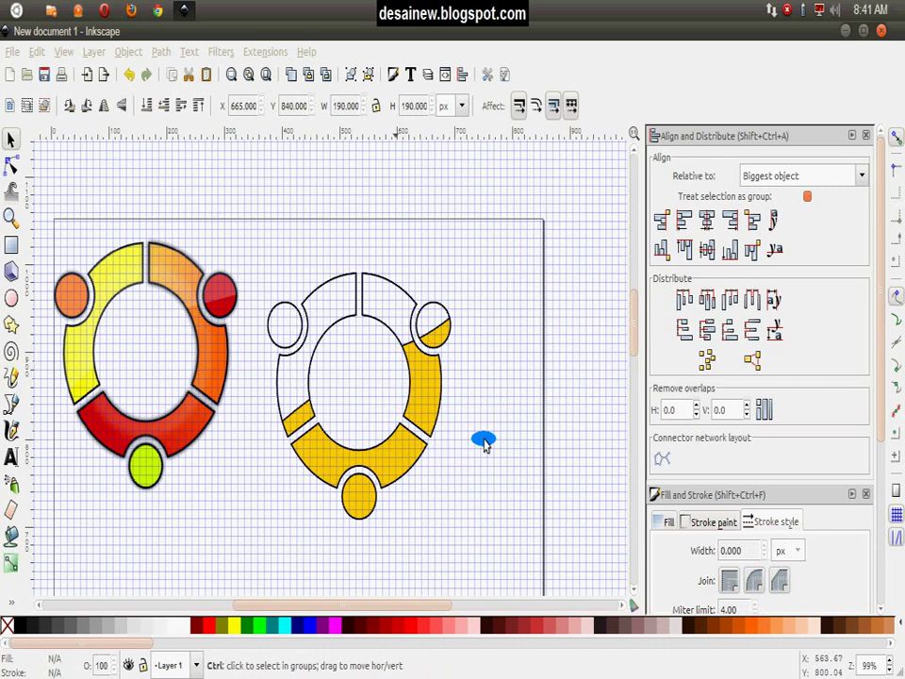
Move the yellow logo path further to the right.
ctrl+scroll(483, 414, up, 1)
click(387, 371)
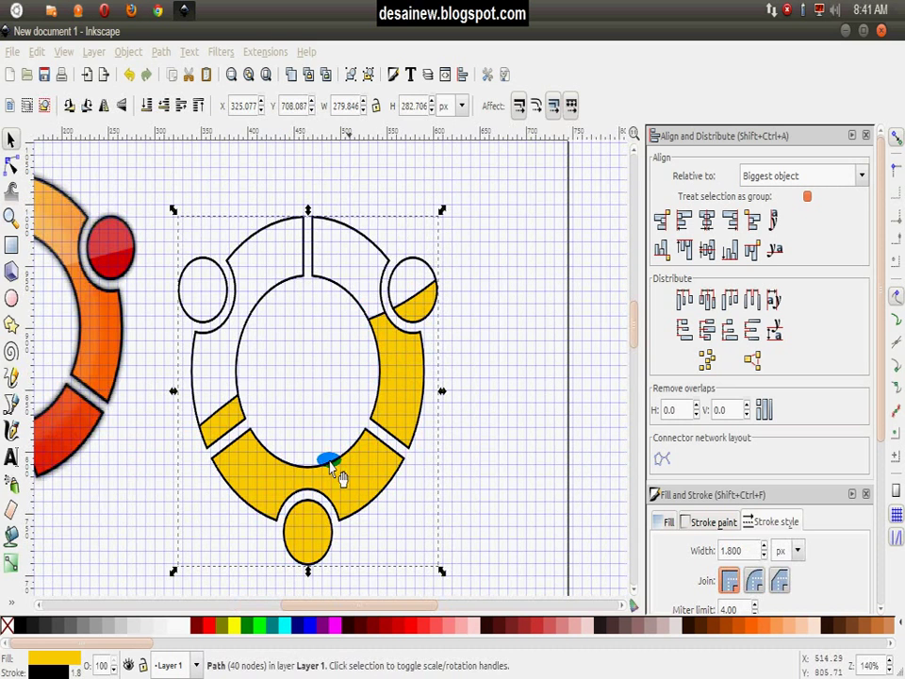
drag(394, 424, 648, 288)
Set the gloss overlays' stroke width to 0 and lower their opacity.
click(251, 252)
click(743, 360)
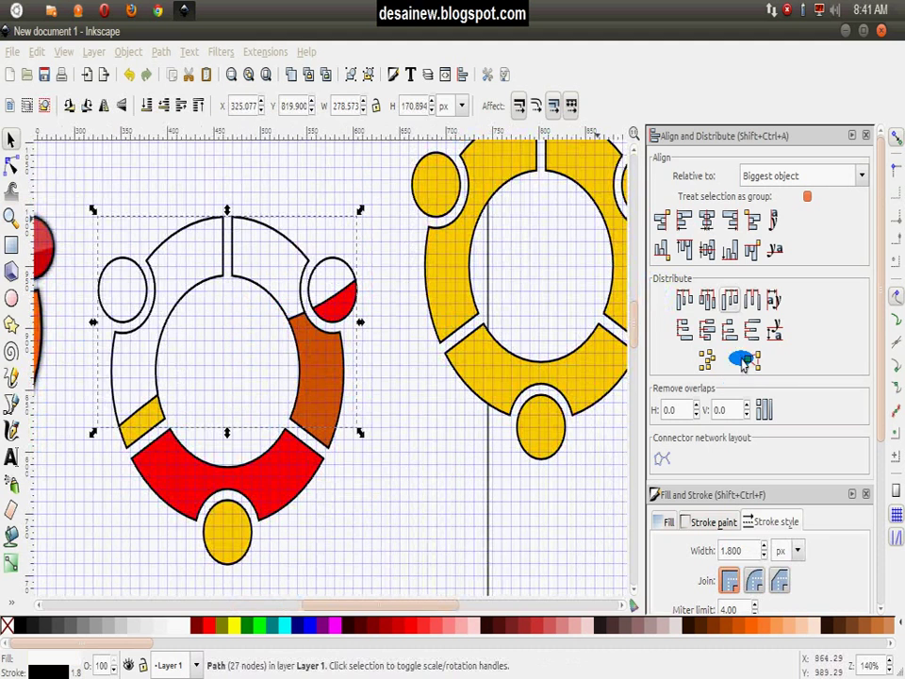
scroll(681, 462, down, 5)
scroll(693, 452, up, 3)
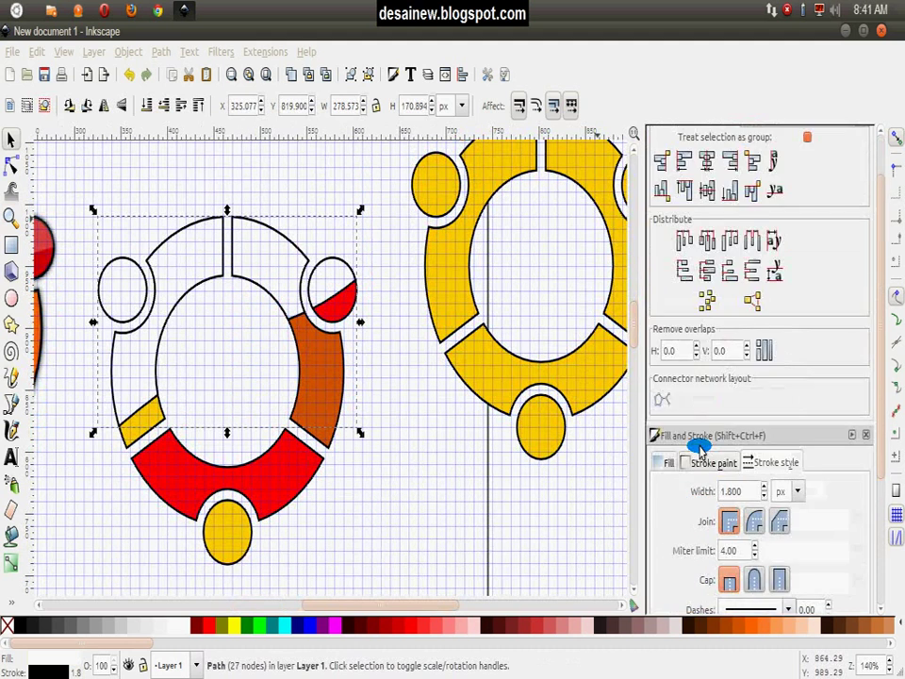
scroll(760, 370, up, 2)
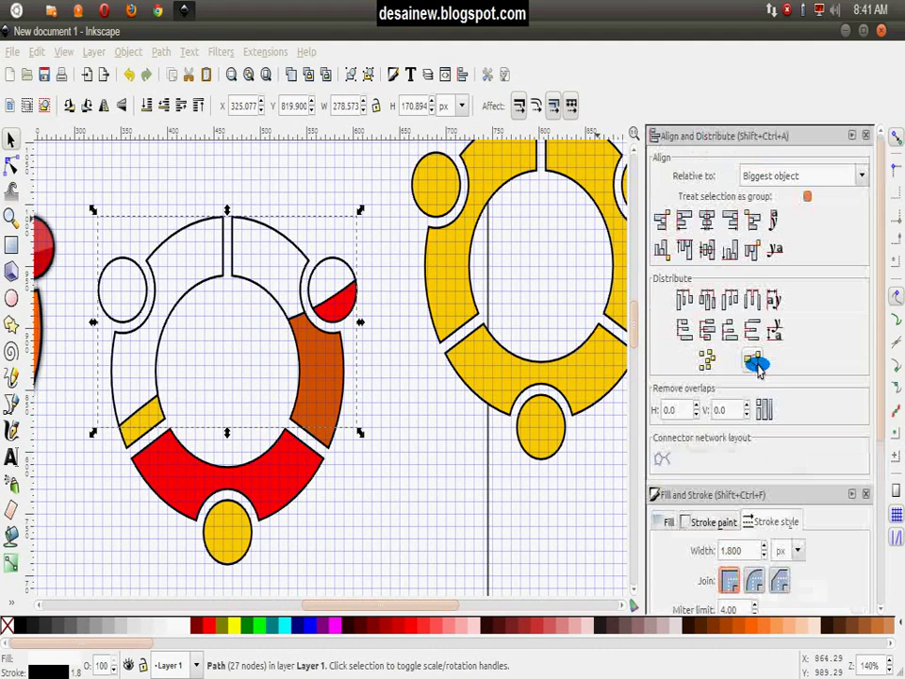
click(850, 139)
drag(825, 494, 764, 511)
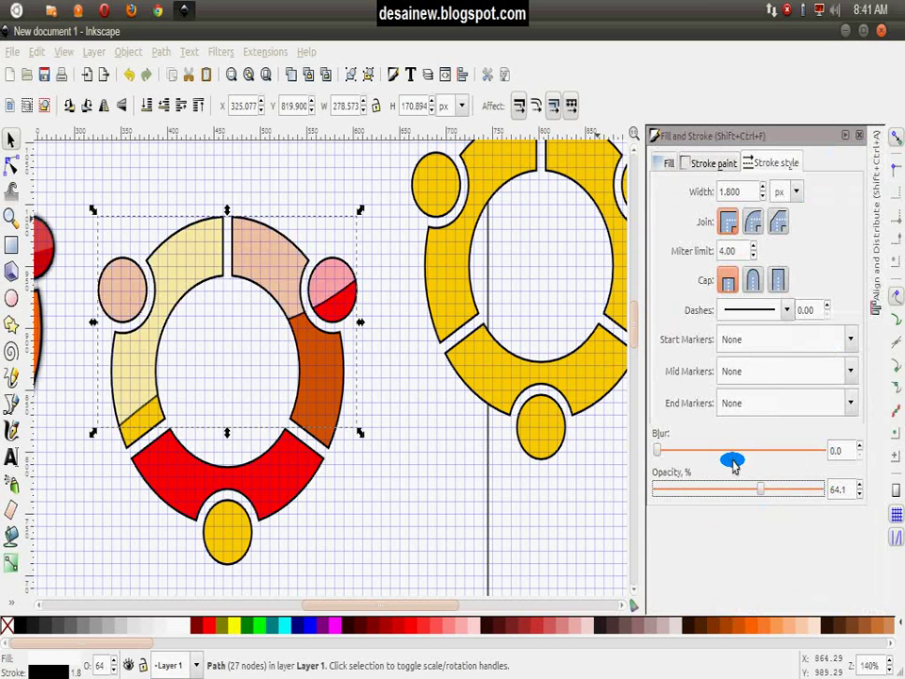
click(762, 196)
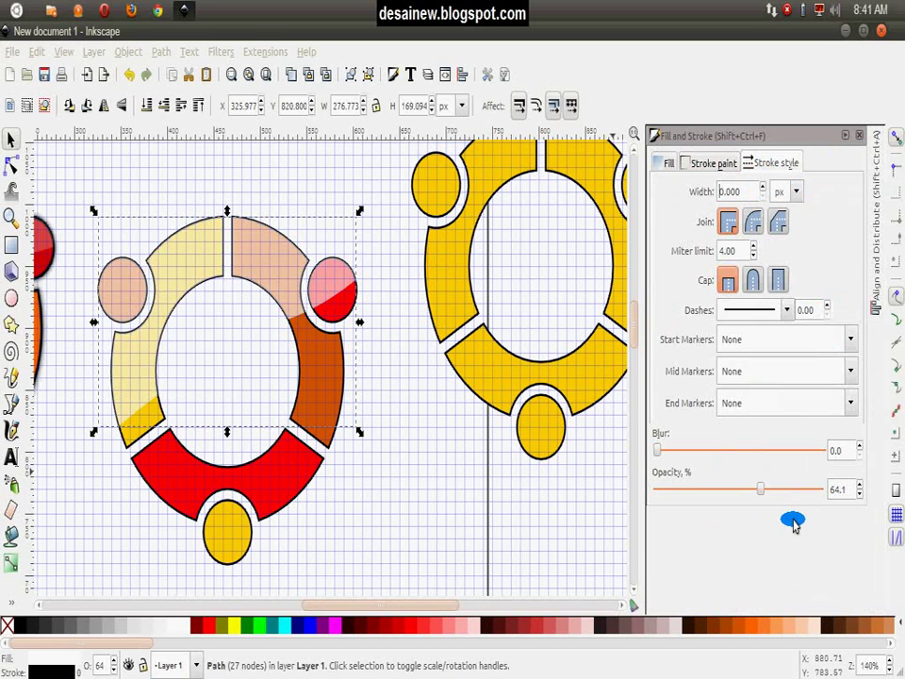
drag(761, 488, 718, 504)
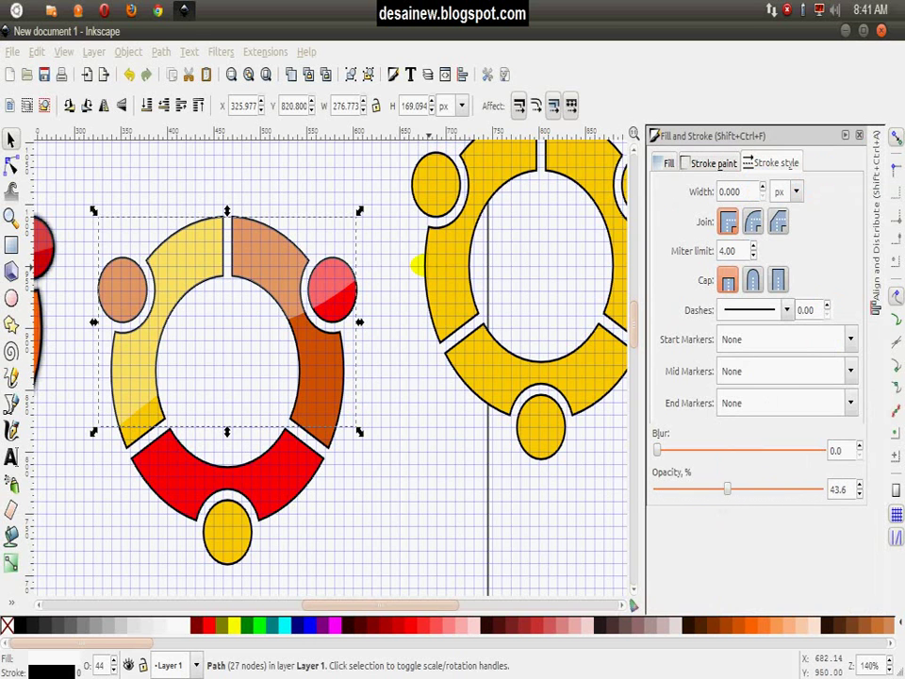
Delete the spare yellow ring.
click(436, 329)
scroll(439, 329, down, 2)
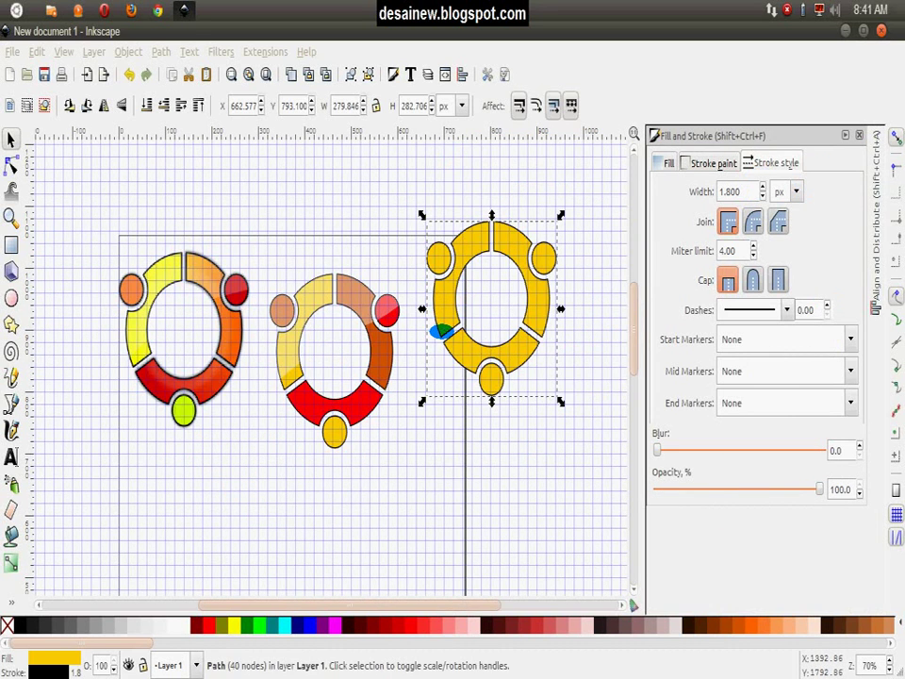
key(Delete)
scroll(442, 328, up, 2)
scroll(373, 367, up, 1)
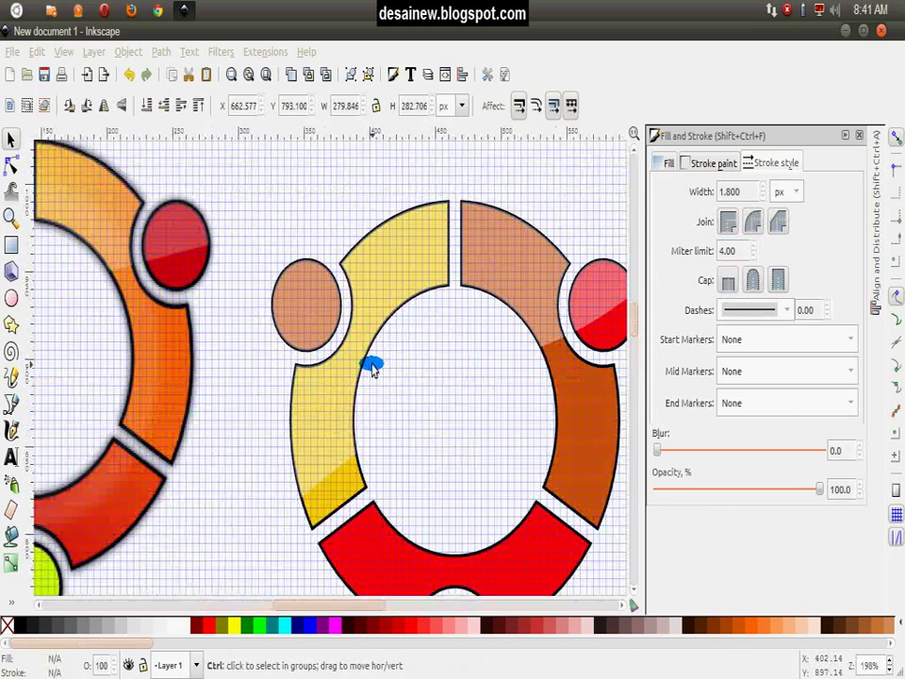
scroll(354, 332, down, 1)
scroll(339, 336, down, 1)
scroll(354, 359, down, 2)
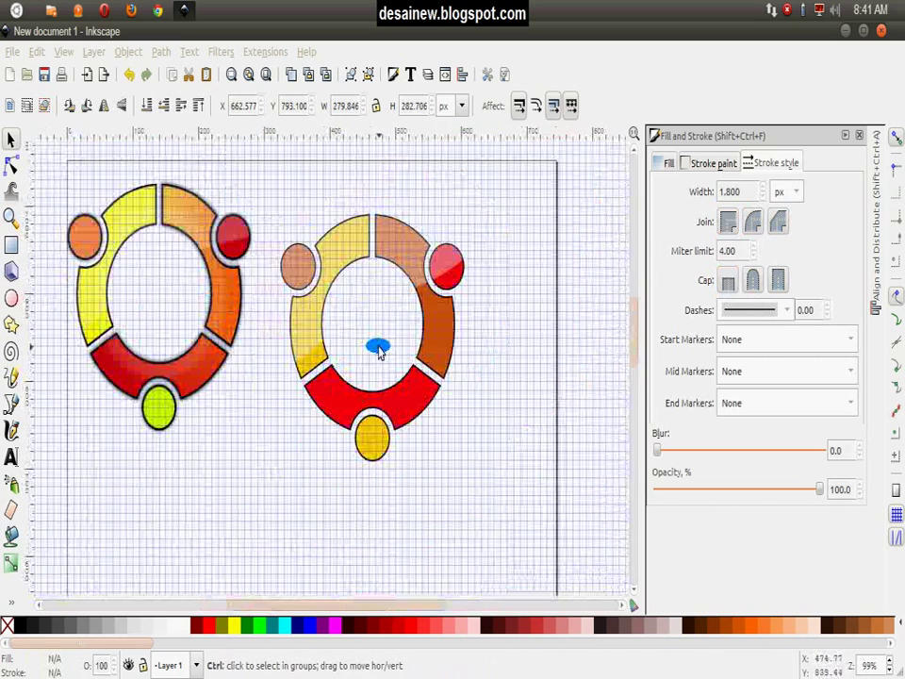
scroll(378, 352, up, 1)
Give the red bottom segment a linear gradient from dark red to bright red.
click(356, 420)
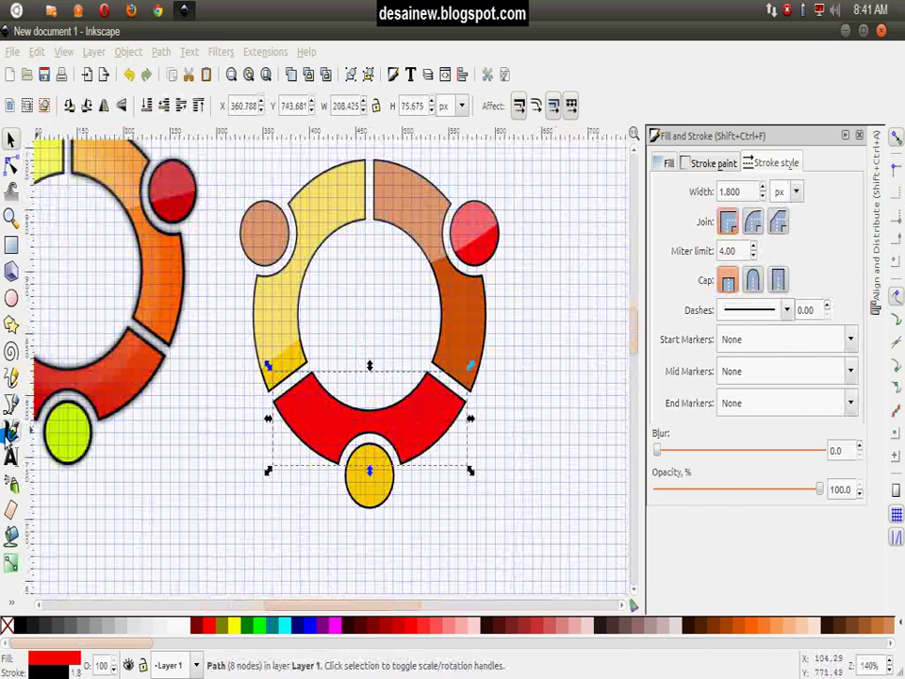
click(18, 564)
drag(310, 493, 326, 420)
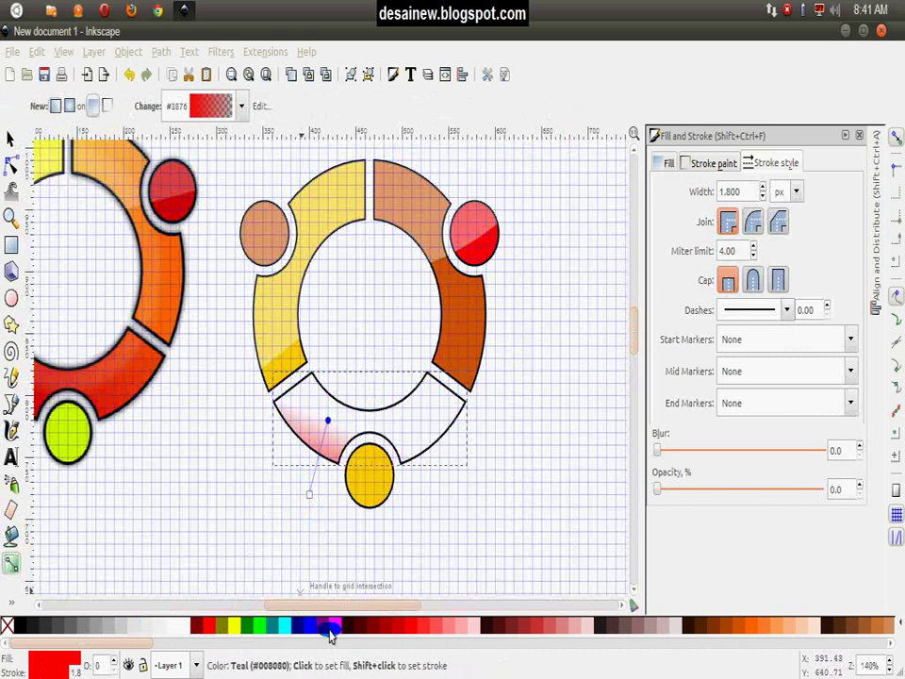
click(363, 626)
mouse_move(309, 493)
mouse_down()
mouse_move(390, 406)
mouse_move(402, 359)
mouse_up()
mouse_move(328, 420)
mouse_down()
mouse_move(313, 471)
mouse_move(337, 545)
mouse_up()
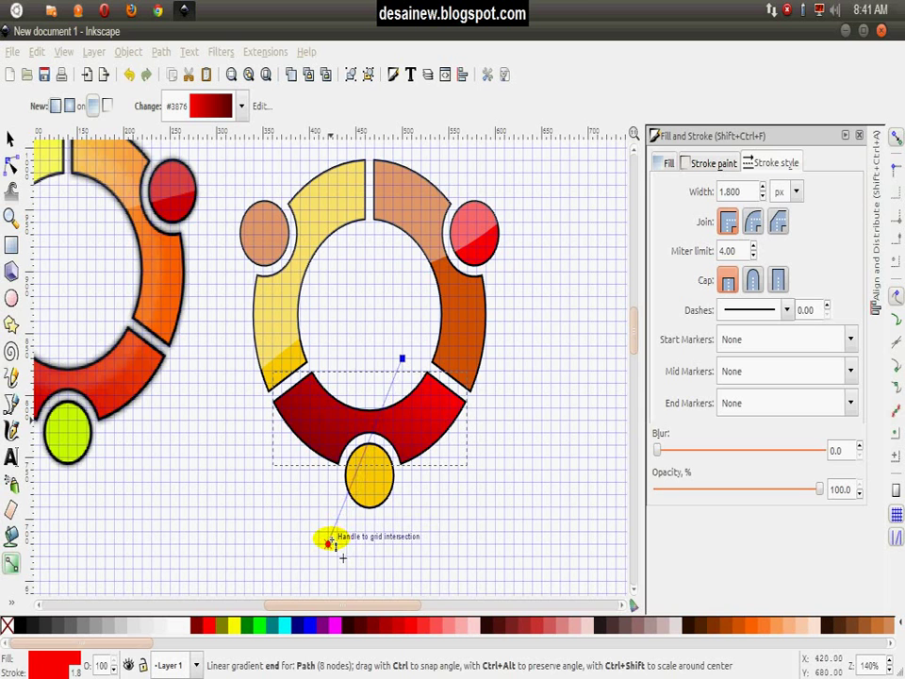
key(s)
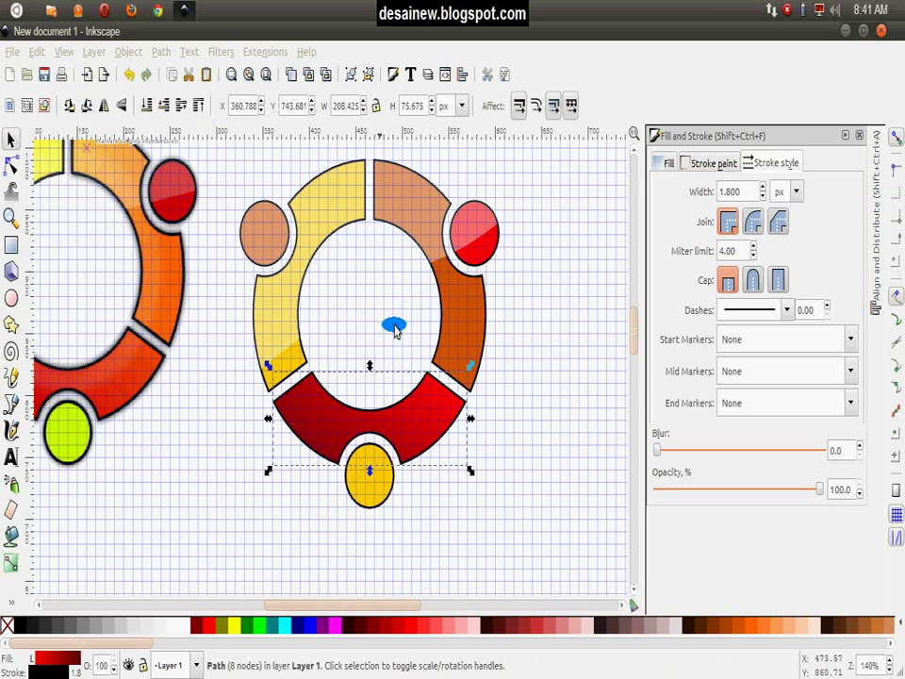
click(556, 350)
Pan to the right-hand orange segment and select it.
scroll(448, 410, up, 2)
scroll(420, 418, down, 1)
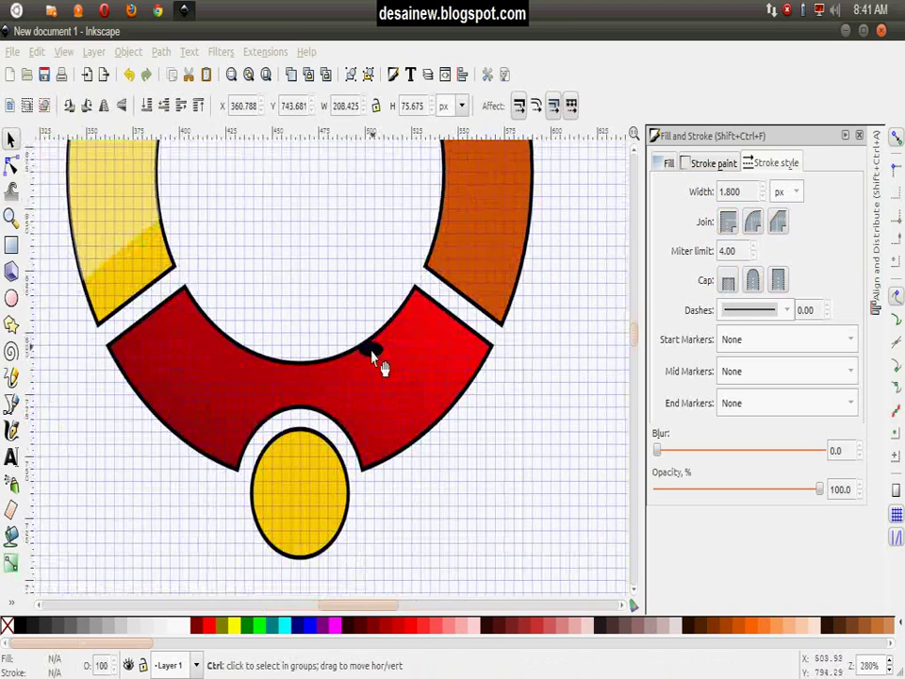
drag(382, 368, 313, 478)
click(426, 323)
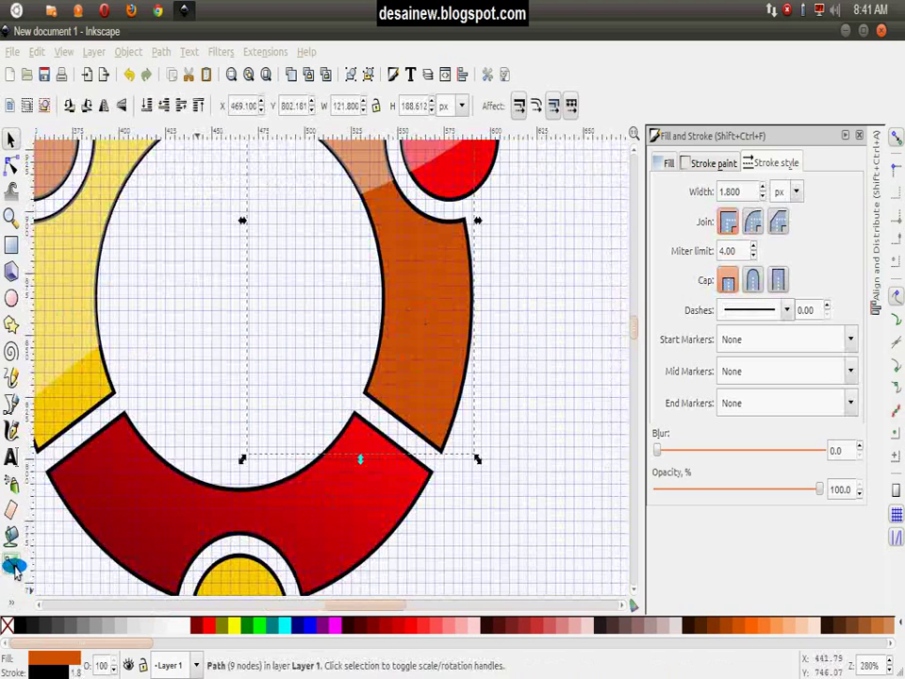
Apply a linear gradient to the orange segment, orange at the top into dark brown below.
click(13, 566)
drag(525, 483, 406, 309)
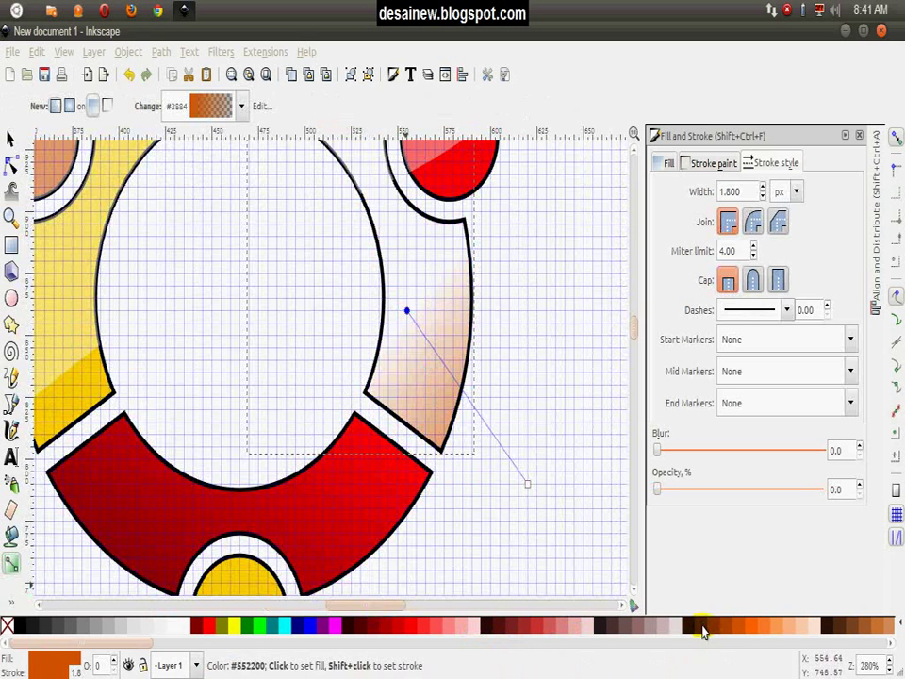
click(703, 625)
mouse_move(525, 480)
mouse_down()
mouse_move(361, 244)
mouse_move(397, 387)
mouse_up()
scroll(361, 243, up, 4)
drag(337, 347, 314, 267)
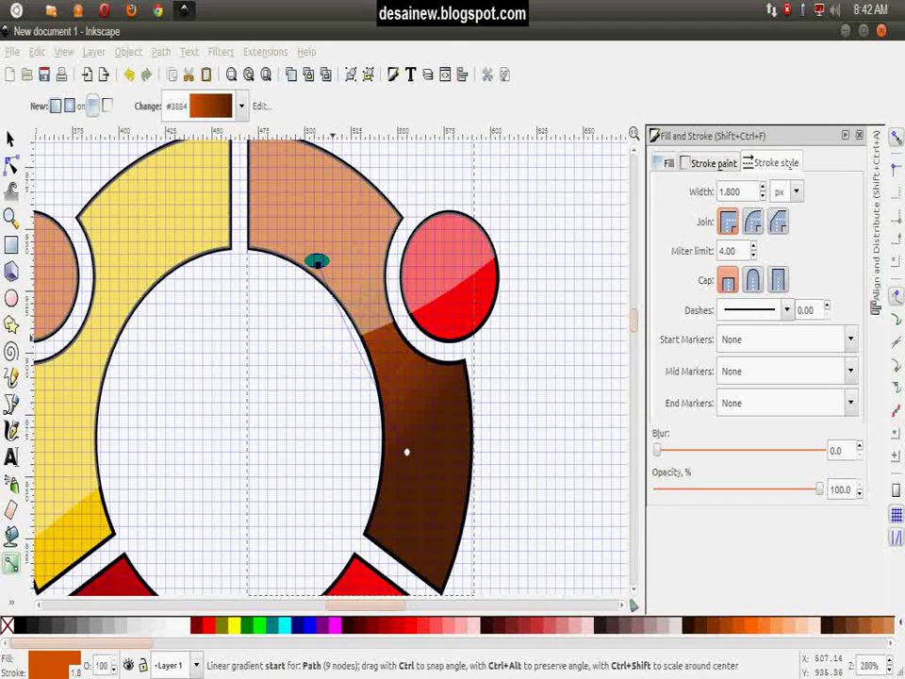
drag(410, 455, 453, 538)
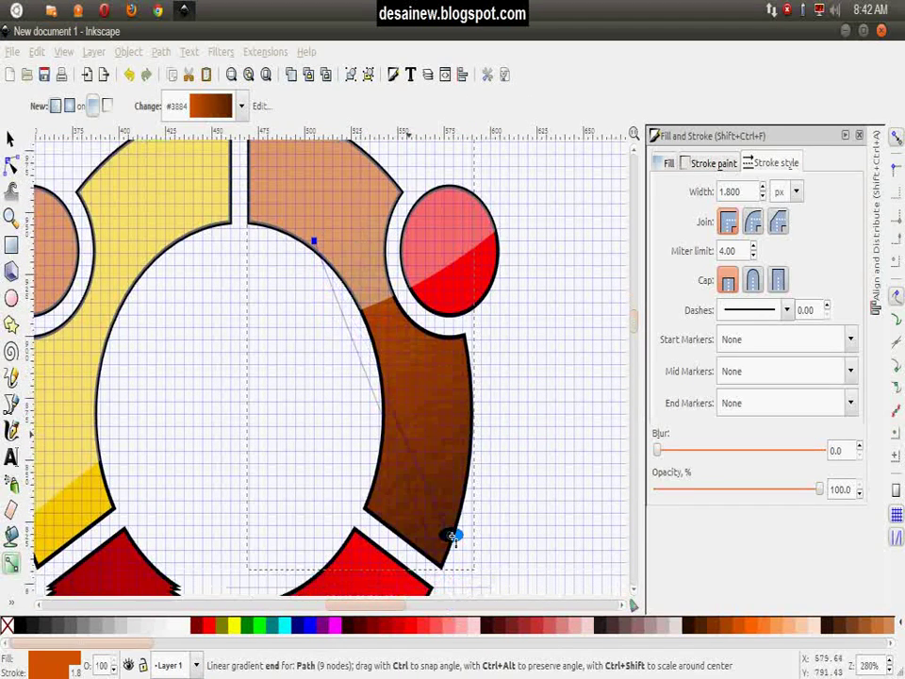
ctrl+scroll(538, 414, down, 1)
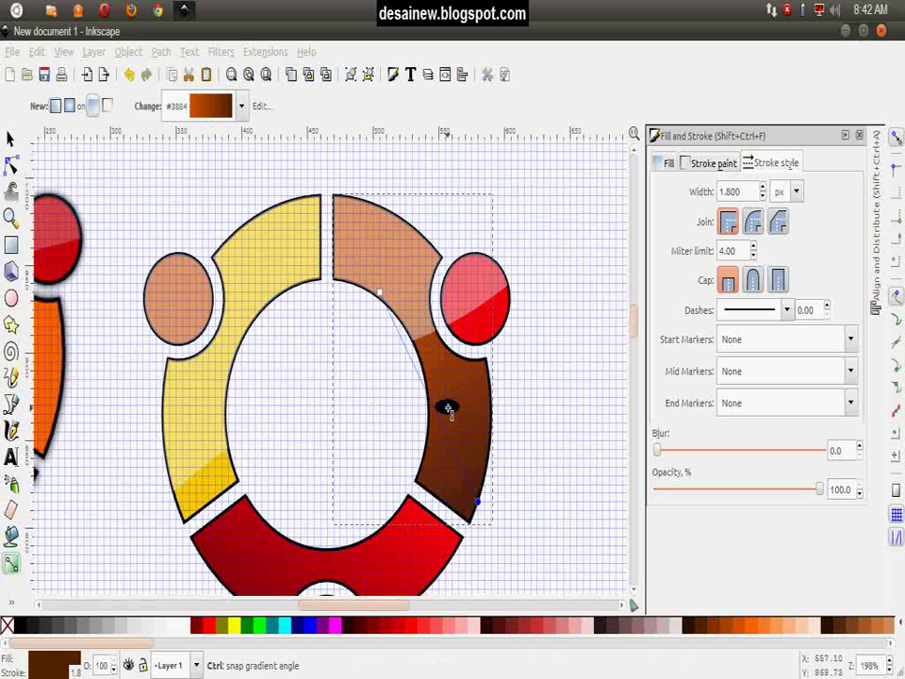
drag(382, 295, 423, 299)
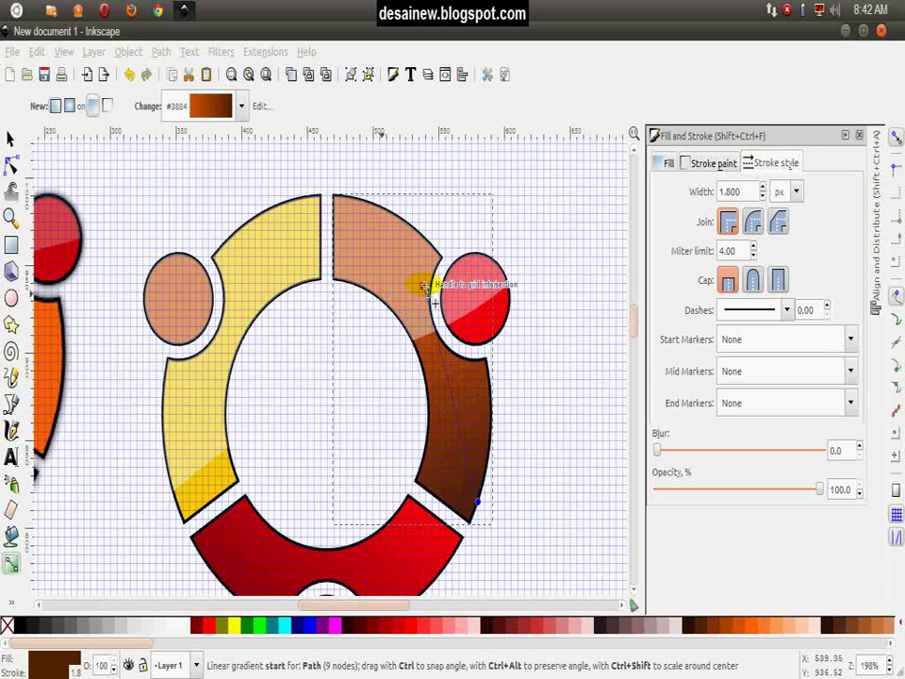
click(417, 265)
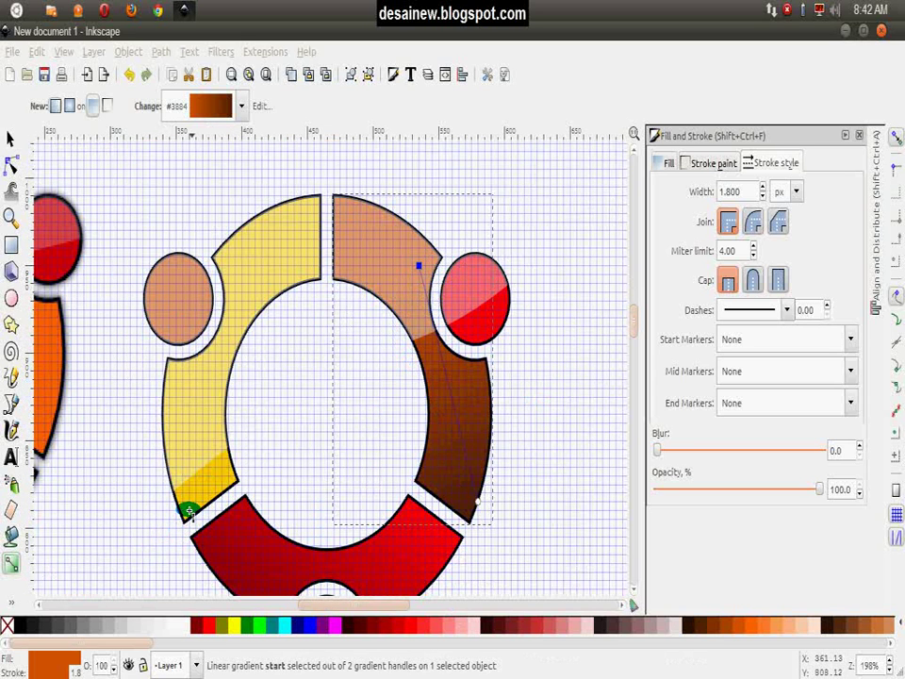
click(13, 137)
Add a gradient to the left yellow segment, pale yellow fading to dark olive at its lower tip.
click(190, 496)
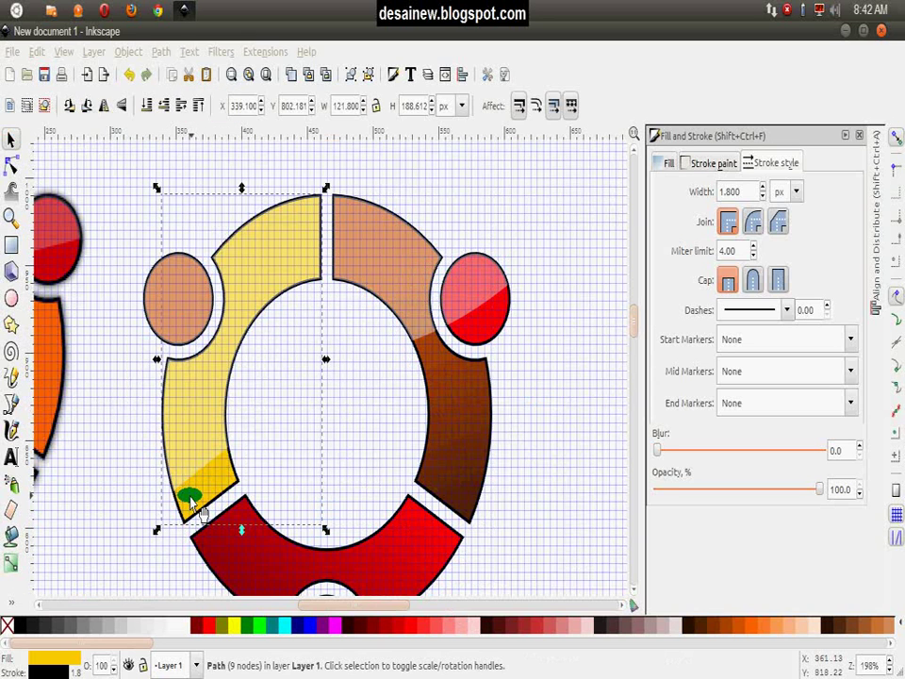
click(14, 580)
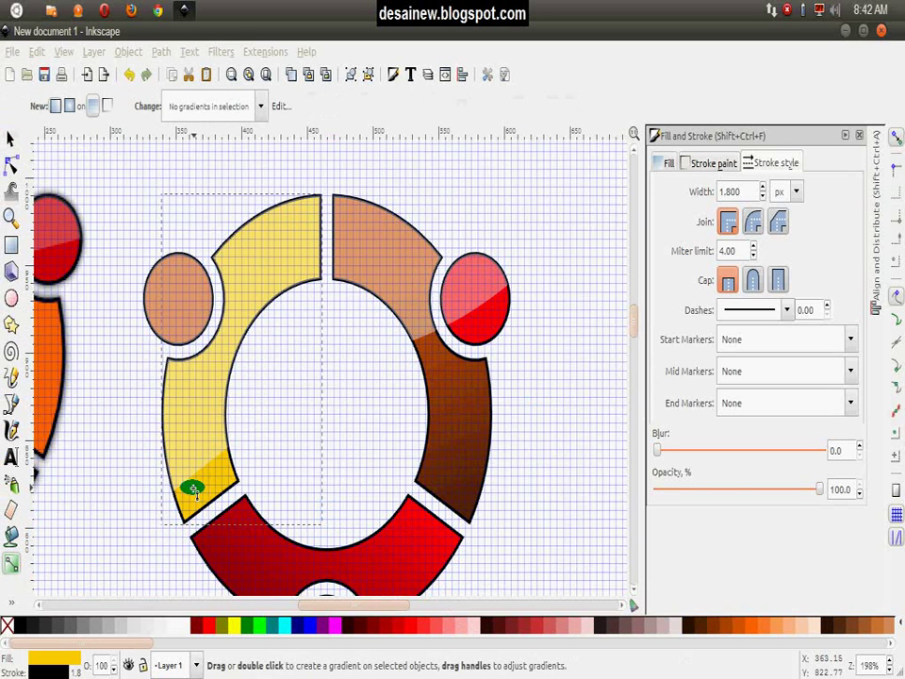
drag(192, 488, 162, 554)
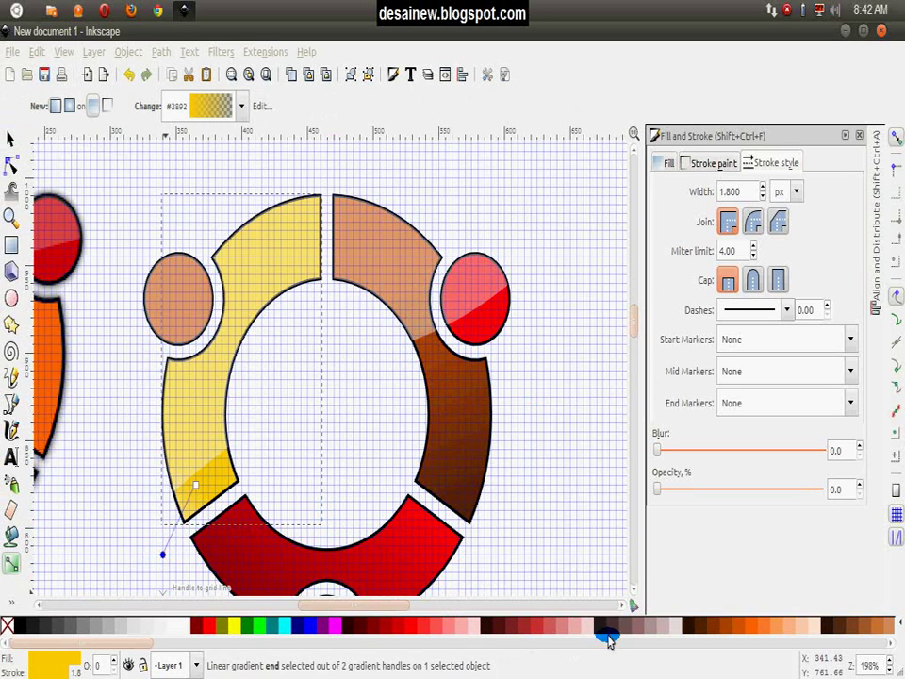
drag(90, 647, 187, 649)
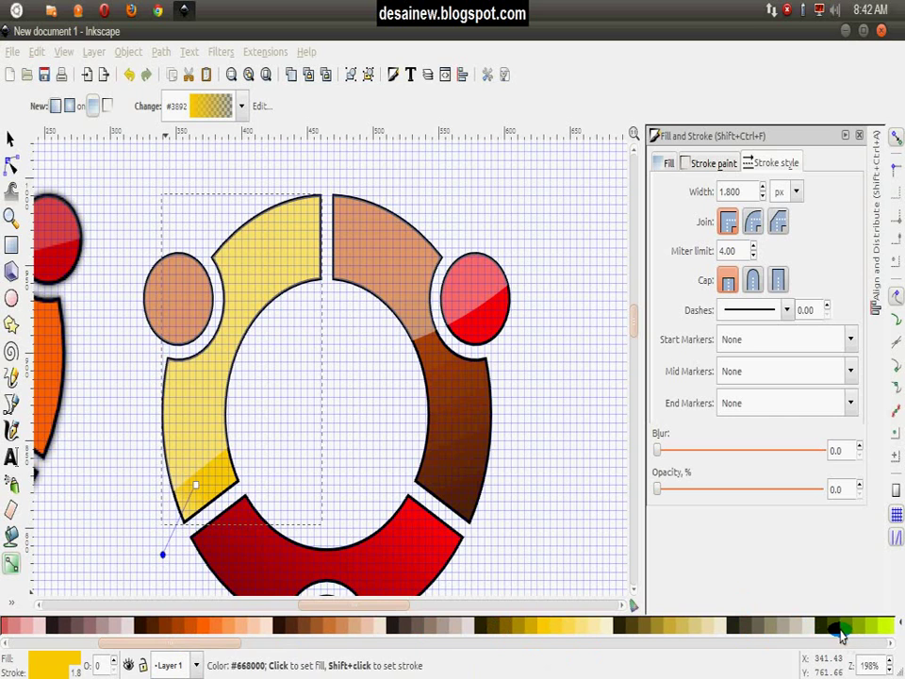
click(836, 628)
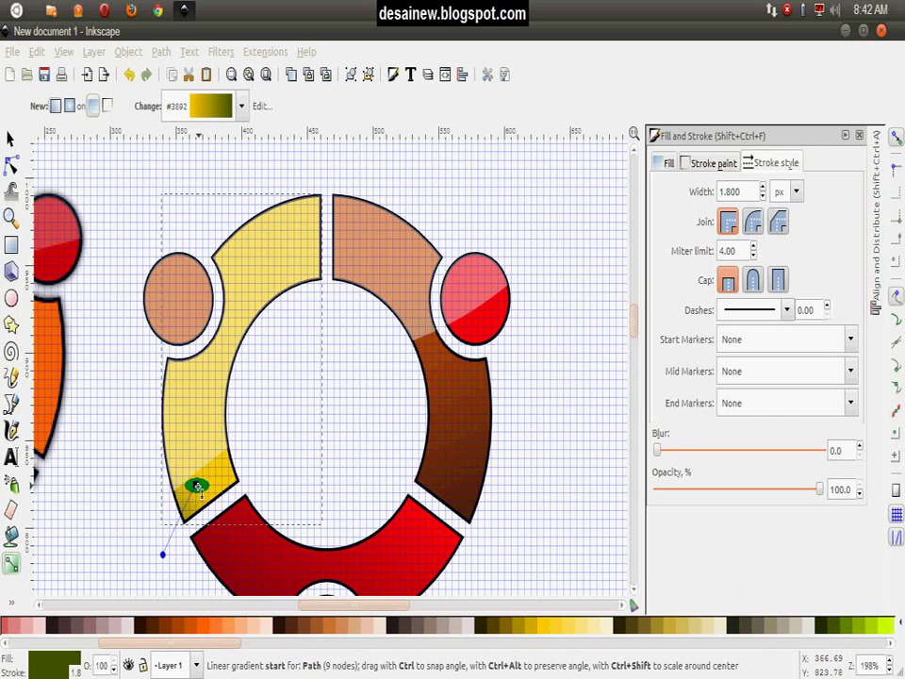
drag(197, 485, 215, 371)
click(164, 552)
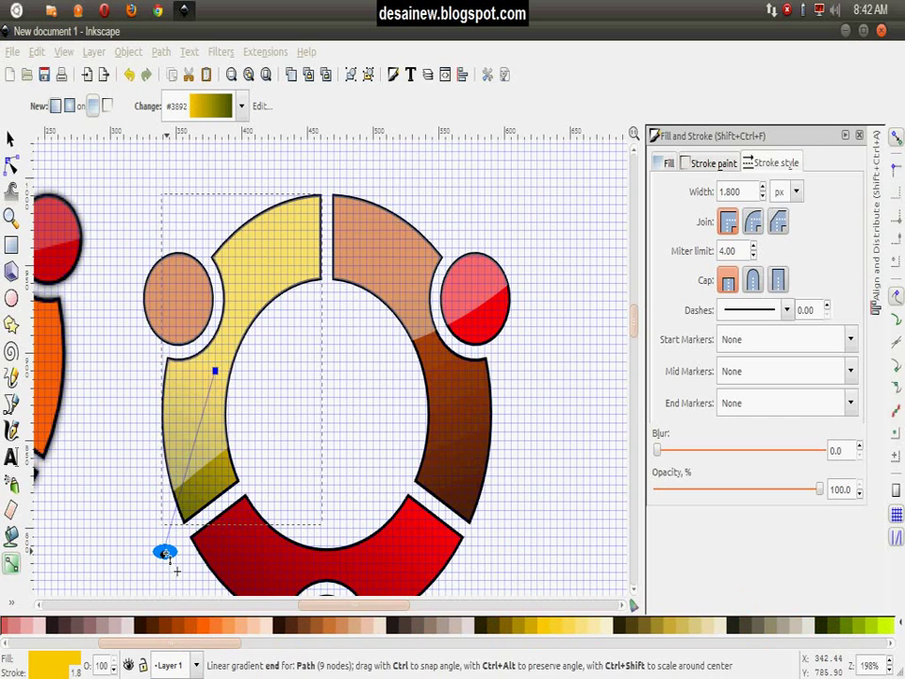
mouse_move(181, 579)
mouse_down()
mouse_move(356, 385)
mouse_move(362, 328)
mouse_up()
scroll(211, 575, down, 2)
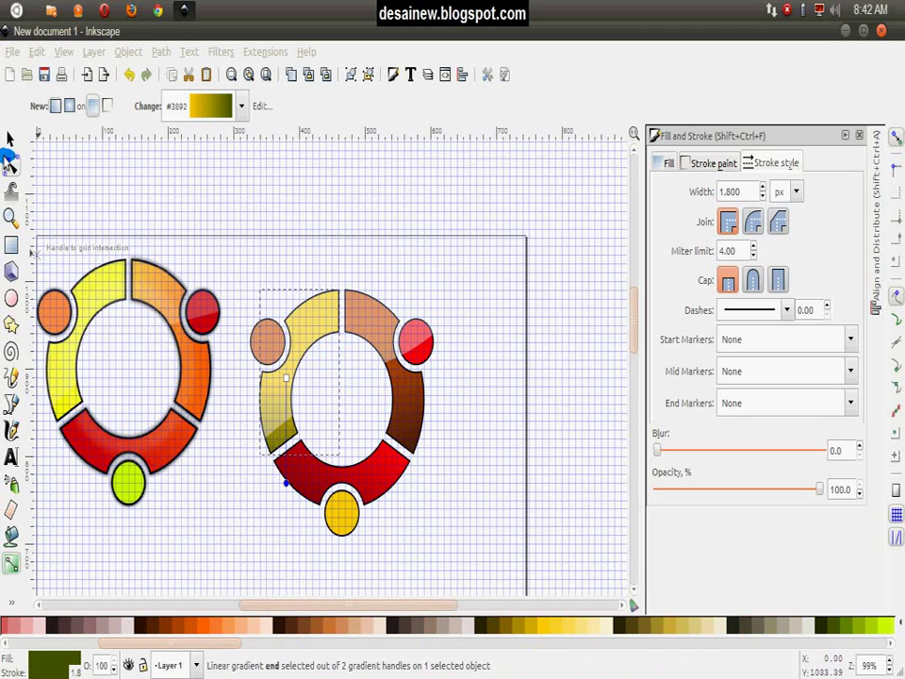
click(11, 138)
click(359, 317)
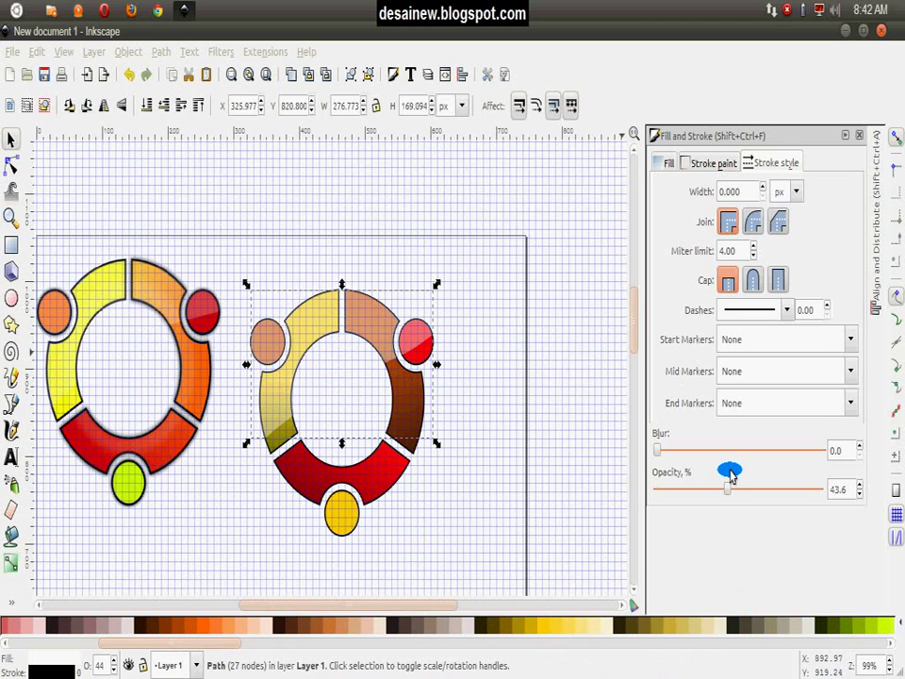
click(702, 502)
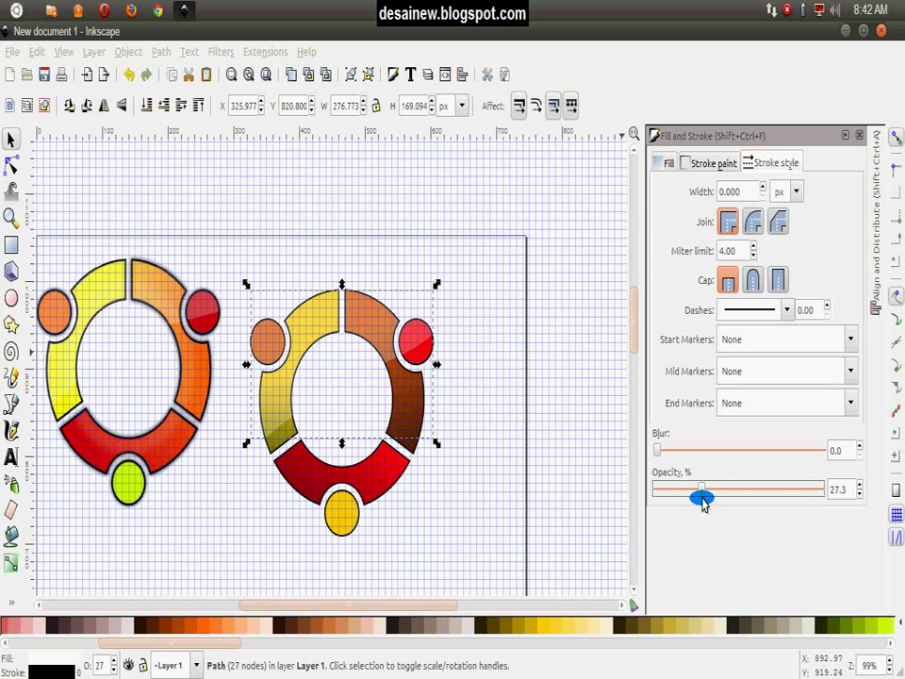
ctrl+scroll(474, 322, up, 1)
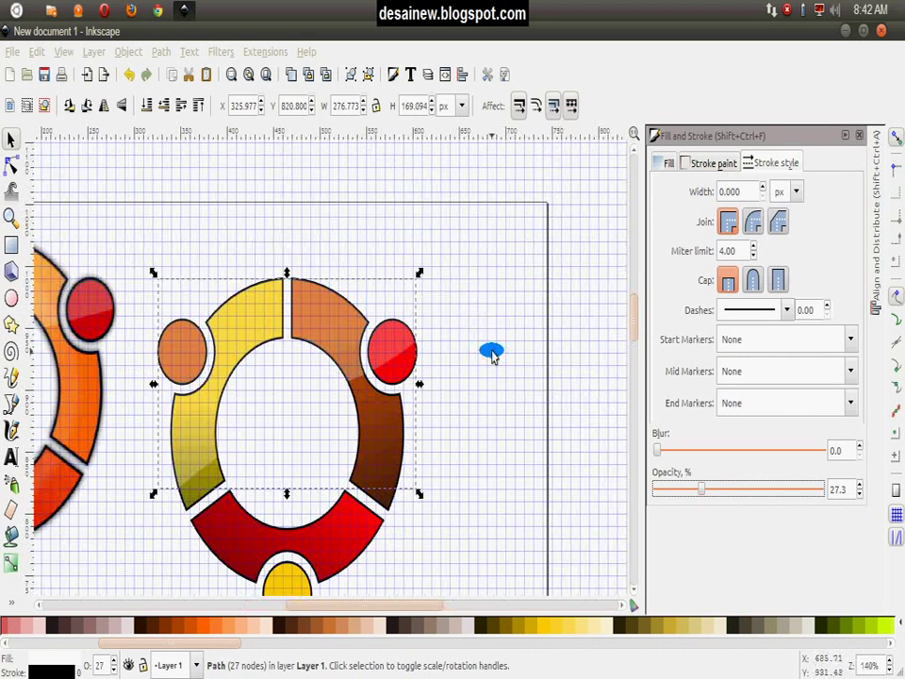
click(492, 353)
drag(467, 412, 511, 301)
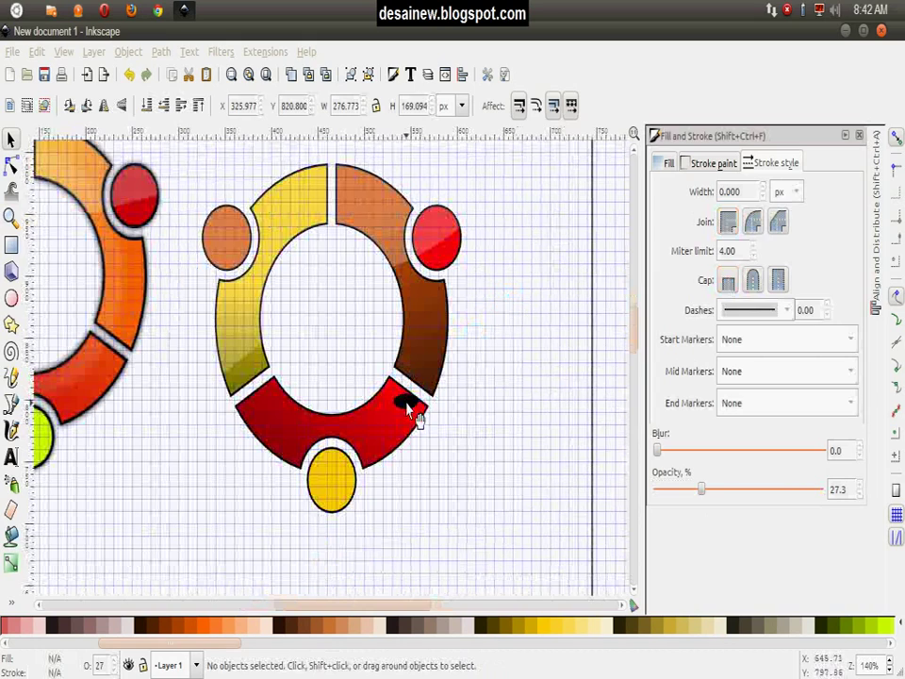
click(408, 407)
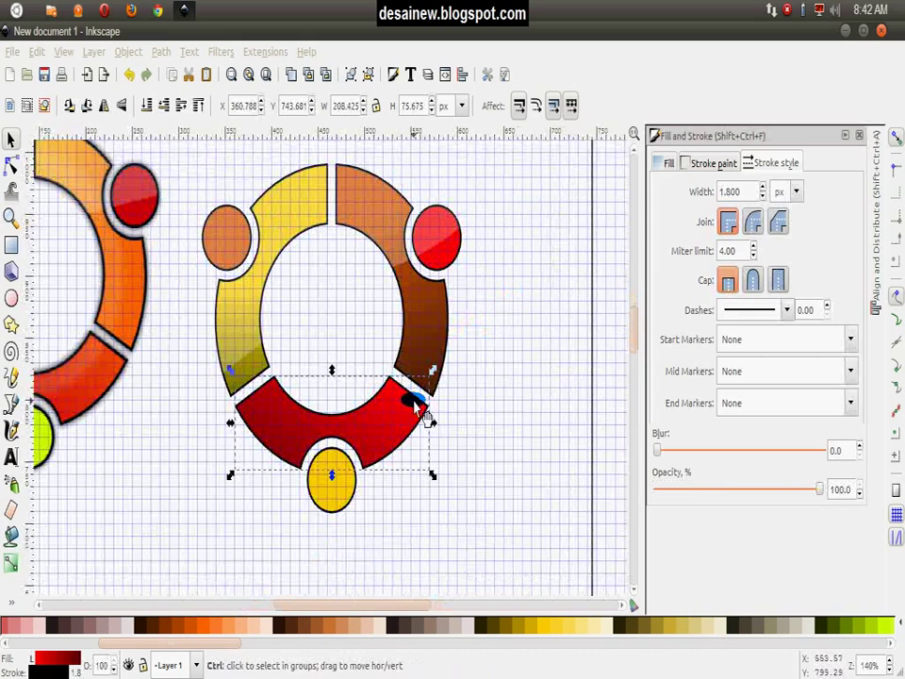
ctrl+scroll(410, 398, down, 5)
ctrl+scroll(406, 396, down, 4)
ctrl+scroll(359, 394, up, 3)
ctrl+scroll(359, 394, up, 2)
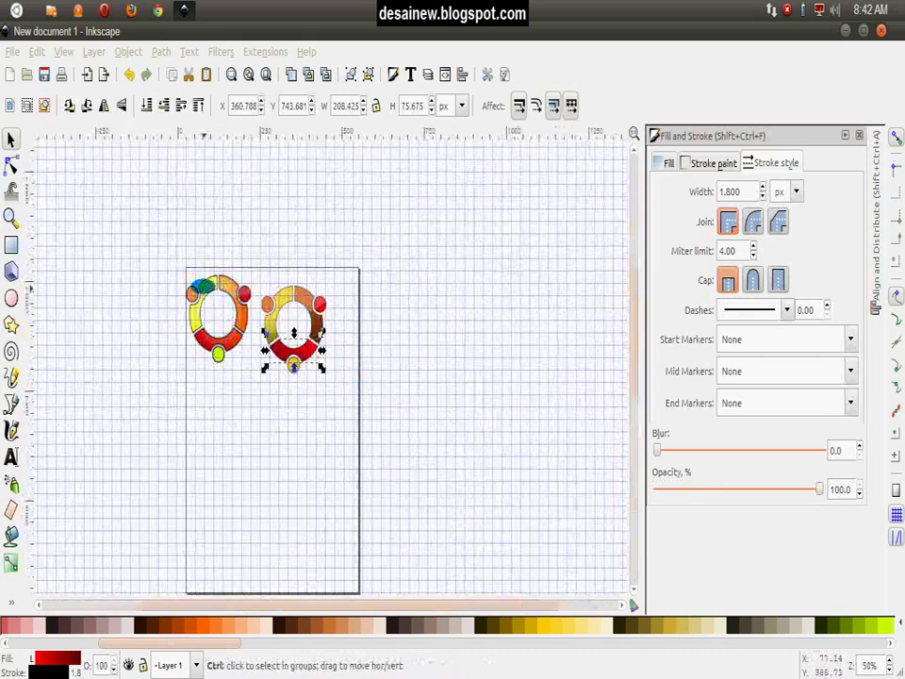
ctrl+scroll(415, 359, up, 4)
drag(398, 339, 208, 179)
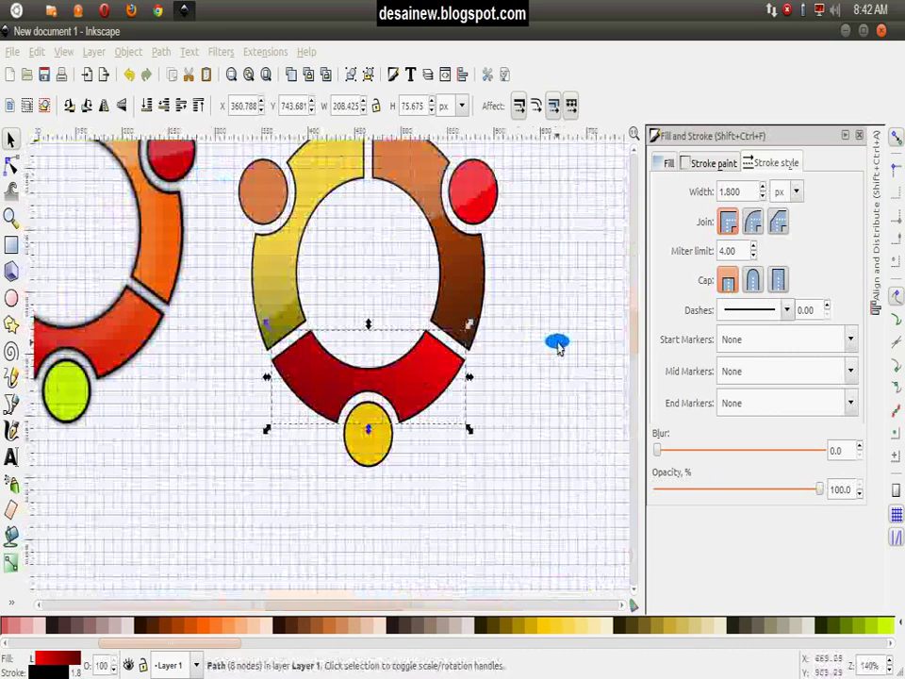
Duplicate the red bottom arc and nudge the copy slightly down into place.
click(479, 353)
click(429, 355)
right_click(405, 364)
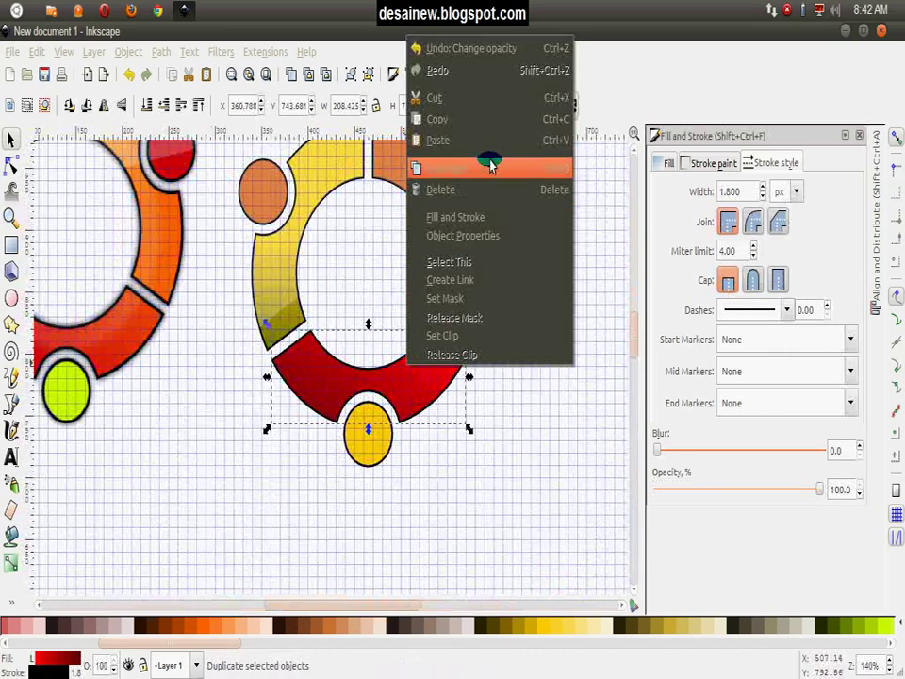
click(490, 165)
right_click(429, 369)
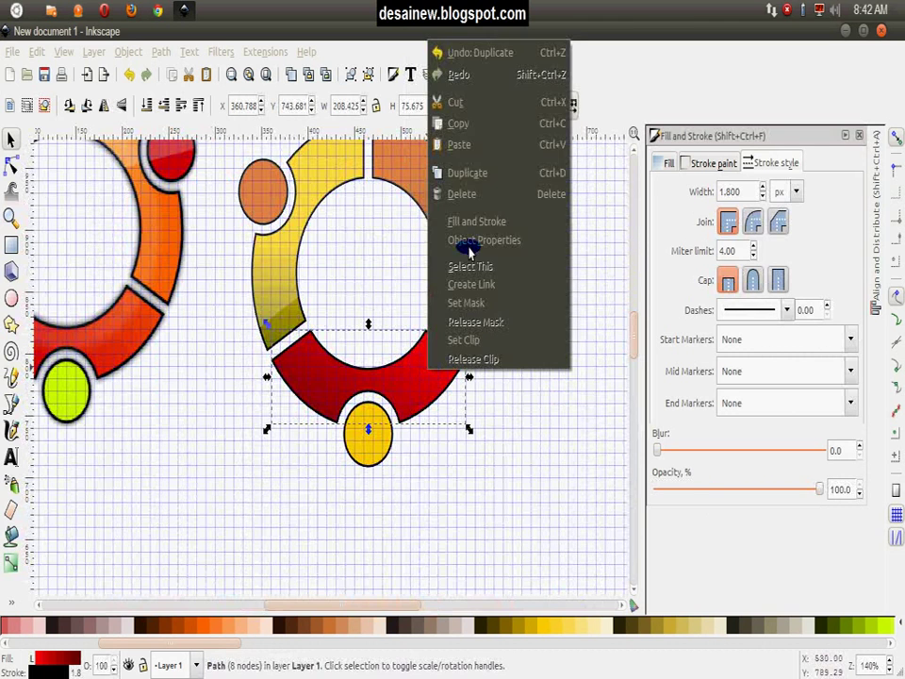
click(479, 173)
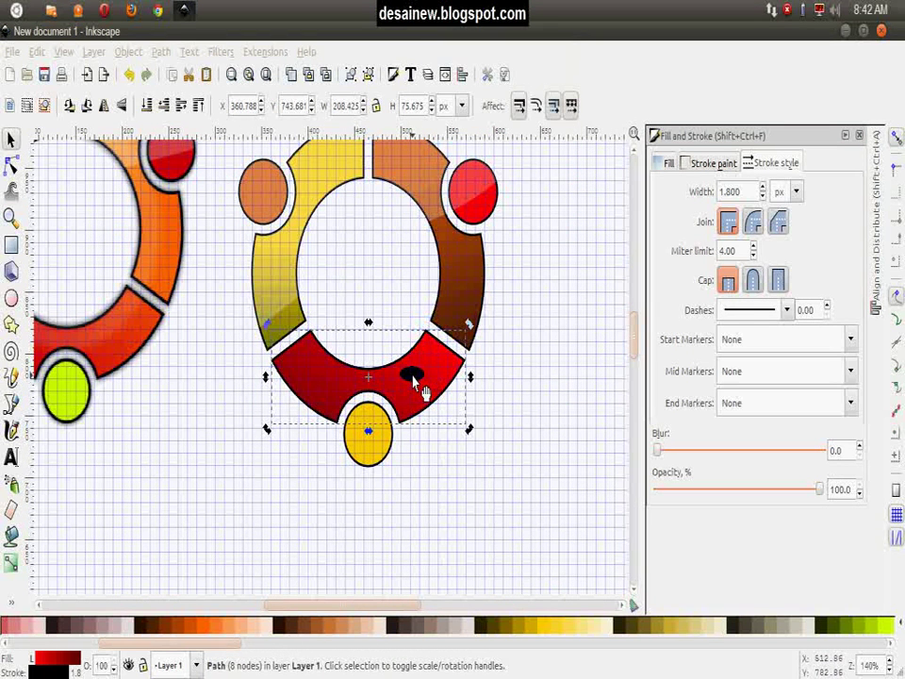
drag(412, 375, 408, 390)
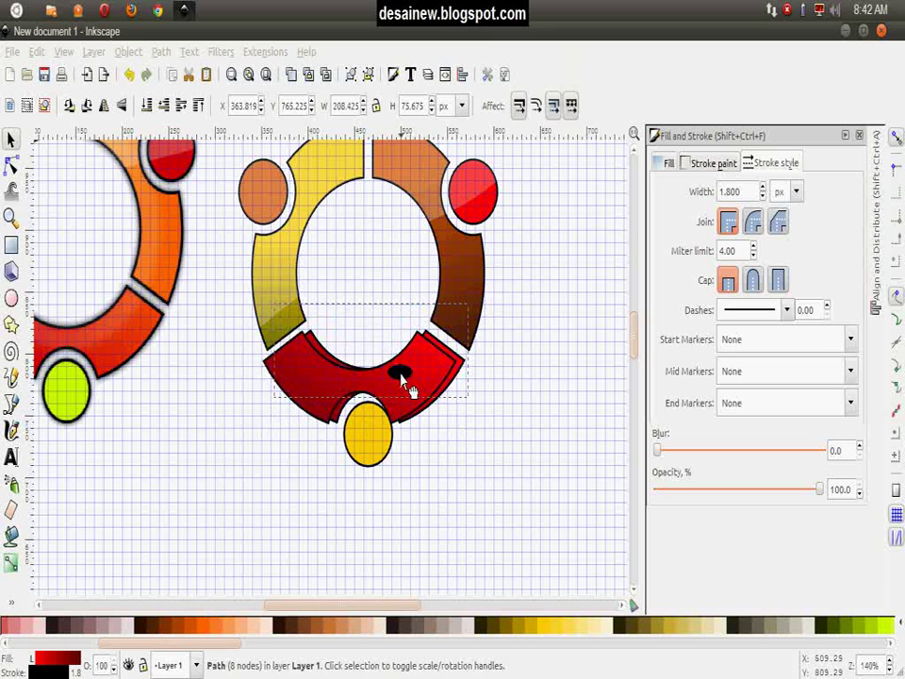
drag(412, 398, 419, 399)
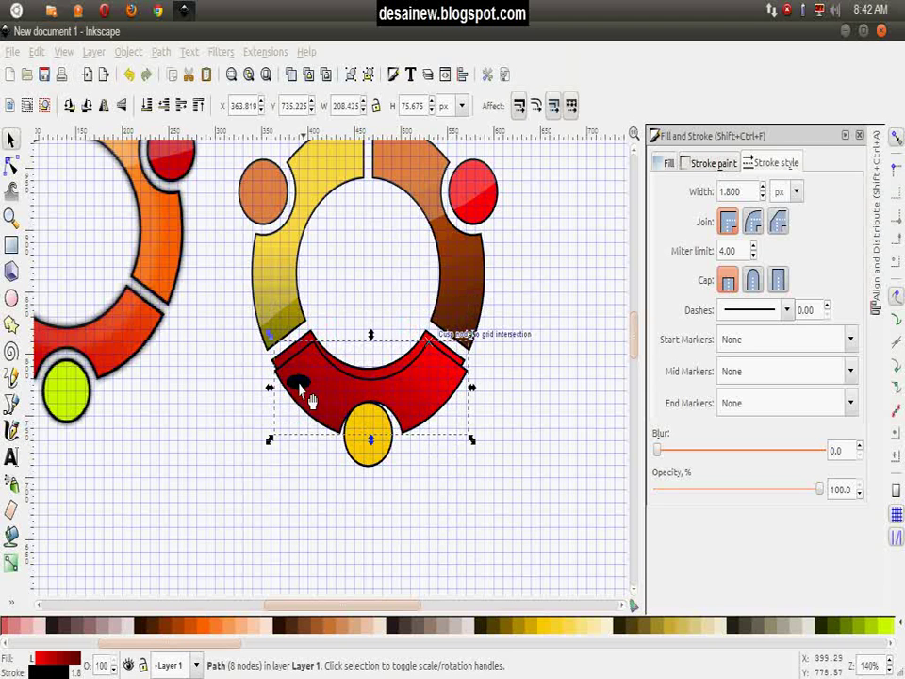
Stretch the copy to about 292.7 × 117.5 px, then select both arcs.
drag(270, 386, 233, 387)
drag(471, 385, 510, 403)
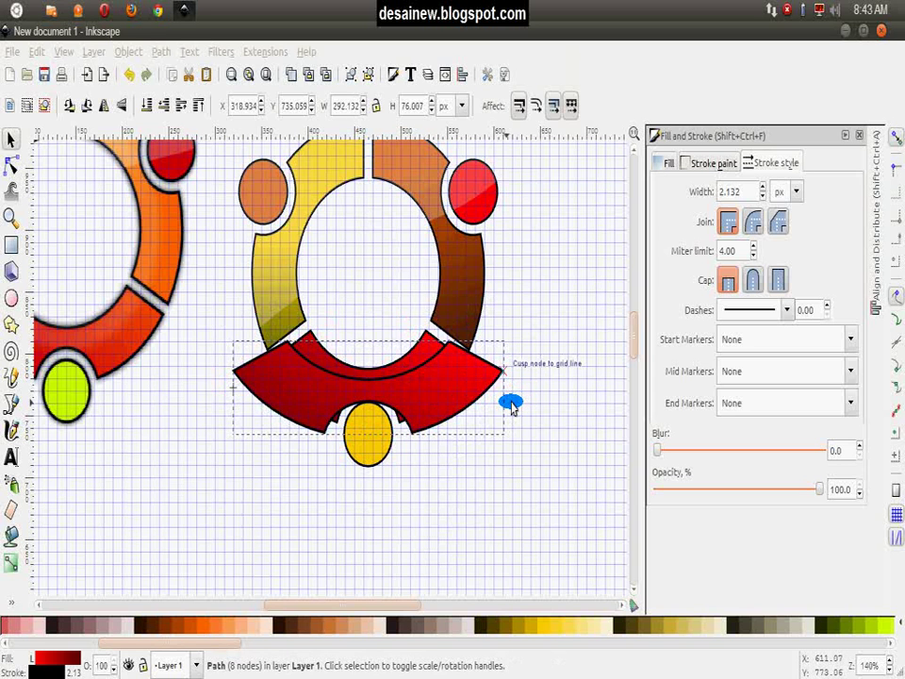
drag(367, 432, 373, 480)
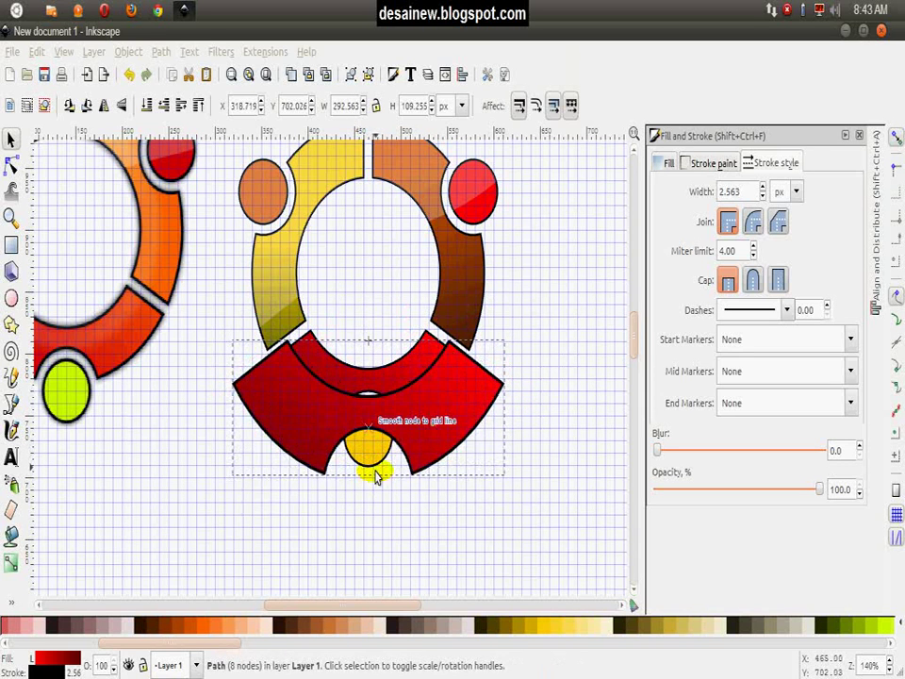
mouse_move(374, 341)
mouse_down()
mouse_move(369, 310)
mouse_move(371, 322)
mouse_up()
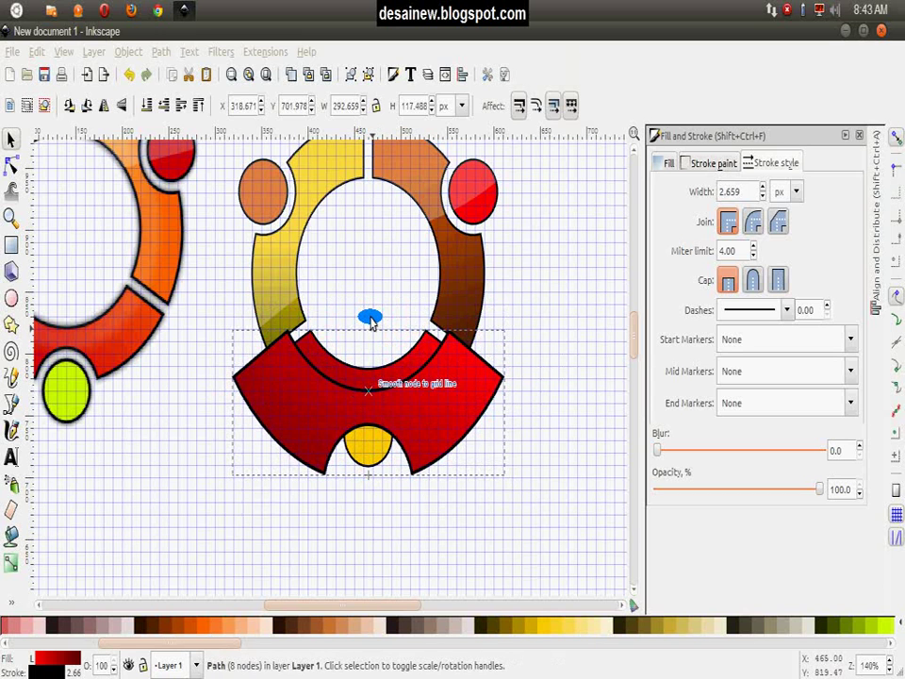
click(394, 364)
click(405, 377)
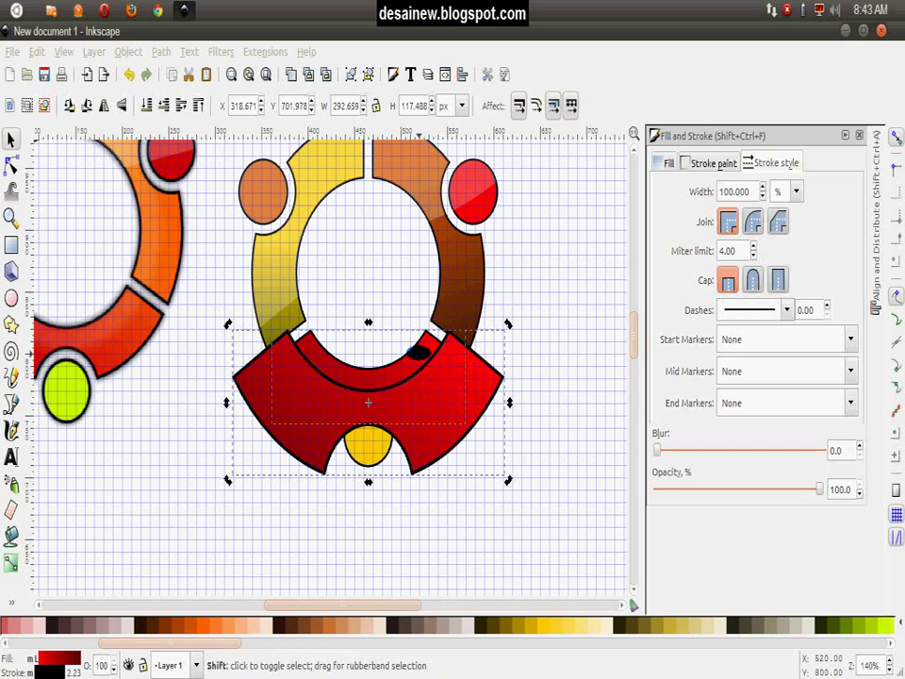
Try Path > Intersection on the two red shapes twice, undoing each attempt.
click(161, 51)
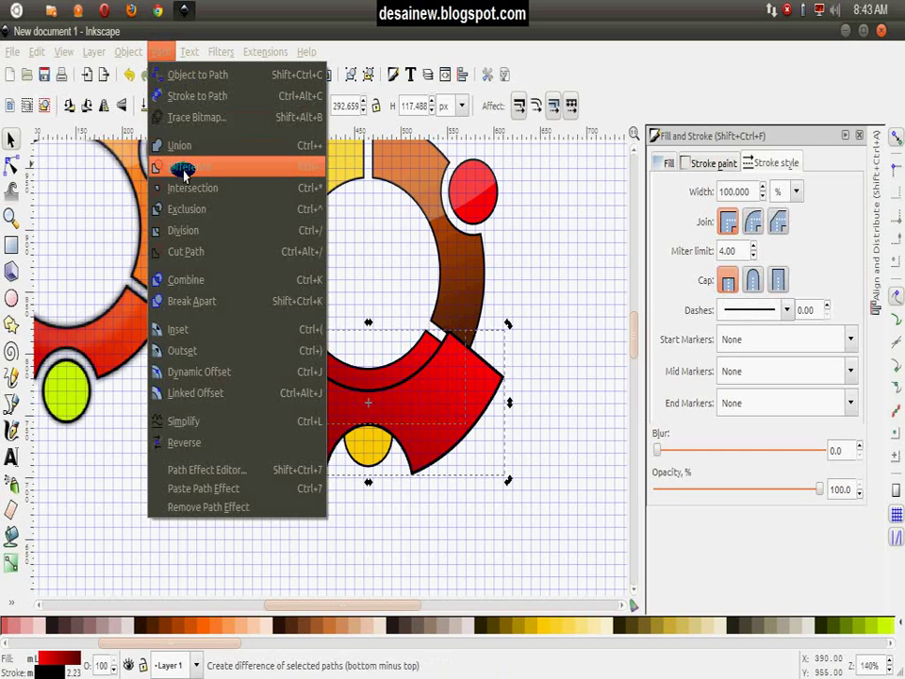
click(189, 198)
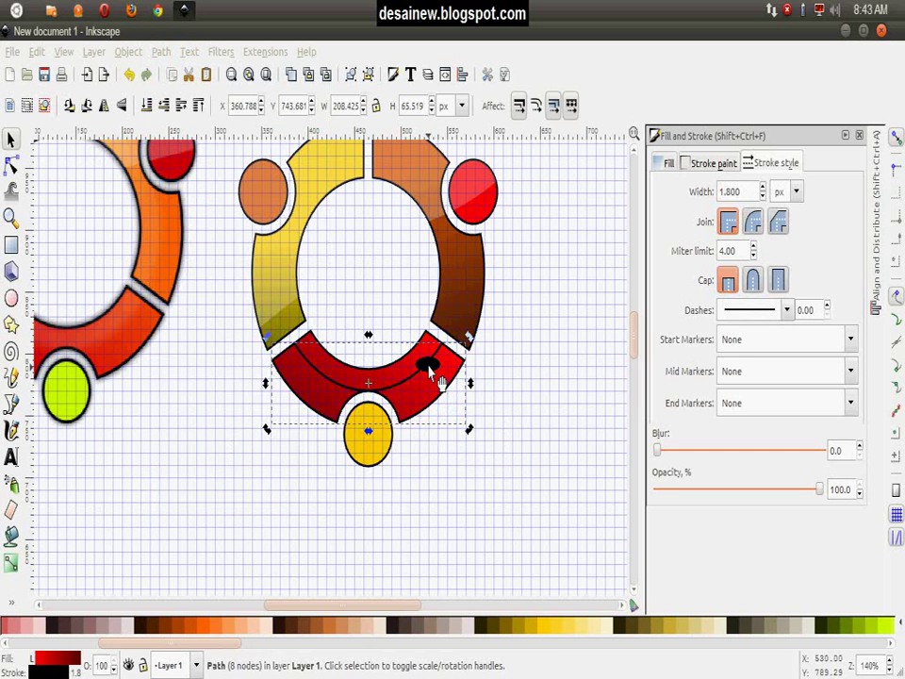
key(ctrl+z)
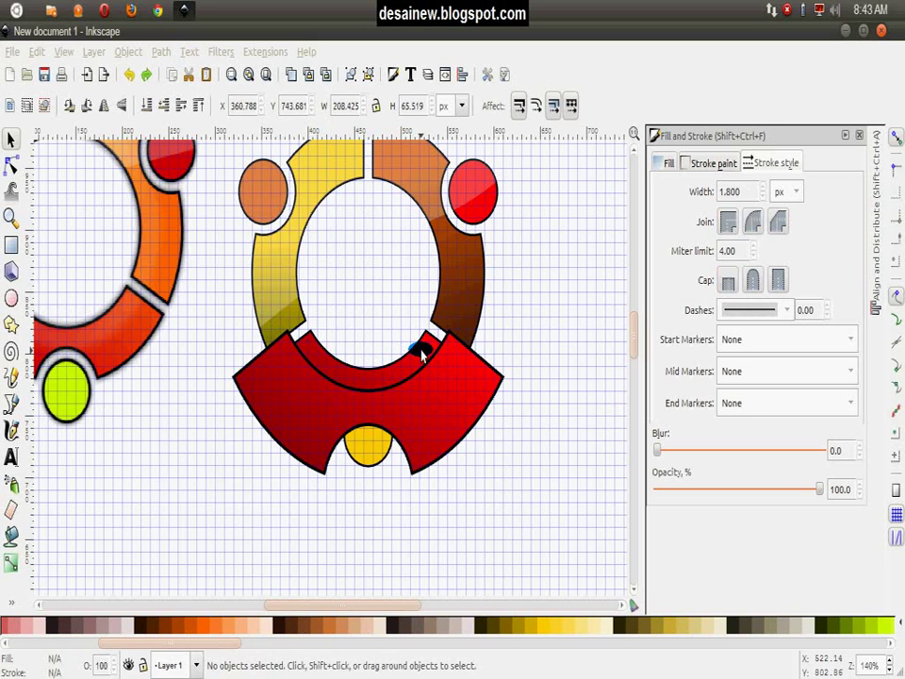
click(423, 352)
shift+click(482, 384)
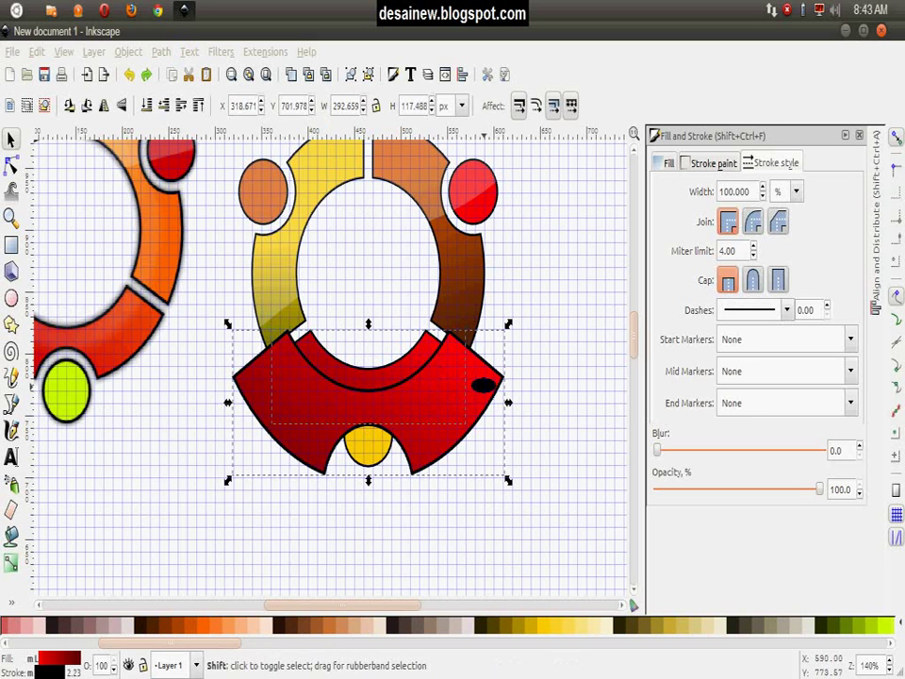
click(173, 54)
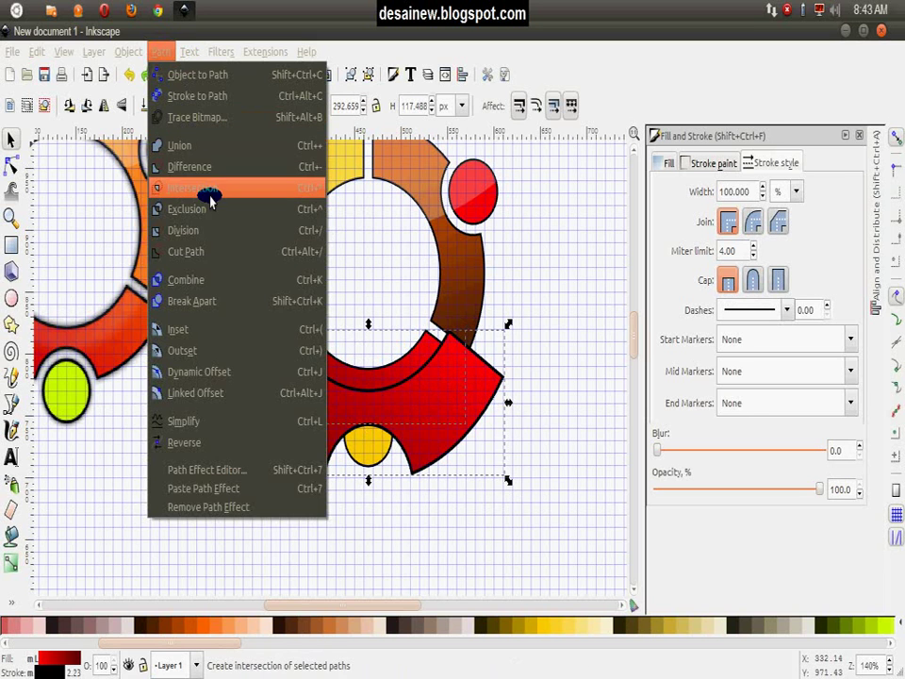
click(209, 197)
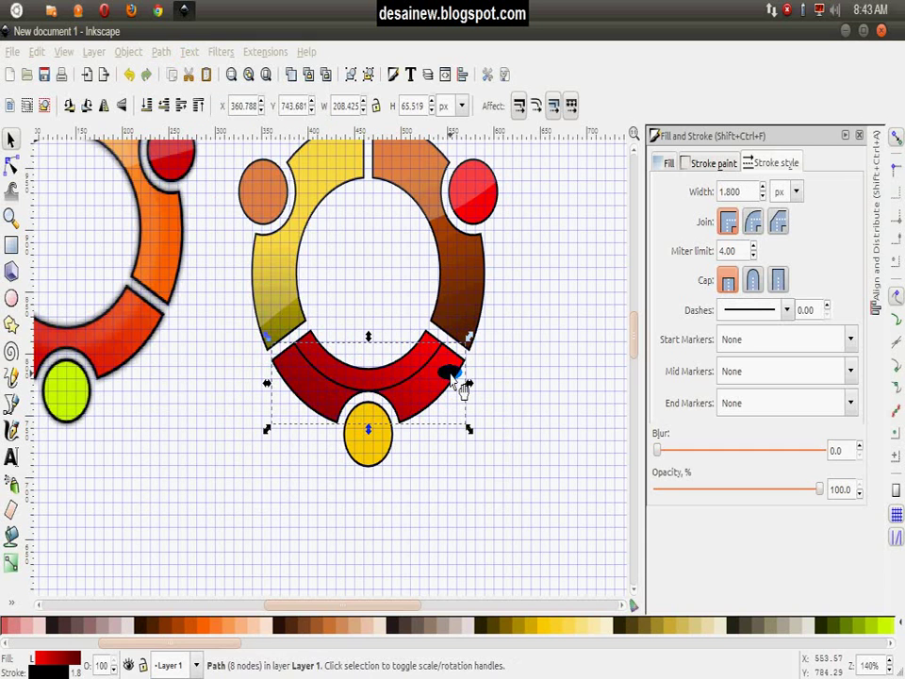
drag(459, 382, 531, 378)
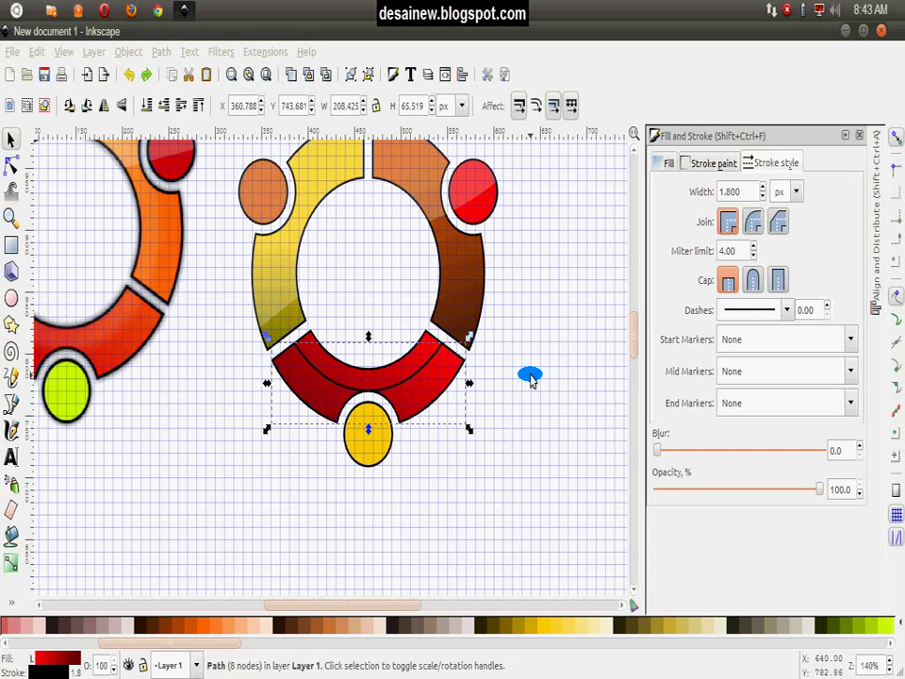
key(ctrl+z)
key(ctrl+z)
Select both red shapes and apply Path > Difference, leaving a thin strip.
click(432, 370)
shift+click(432, 371)
click(155, 52)
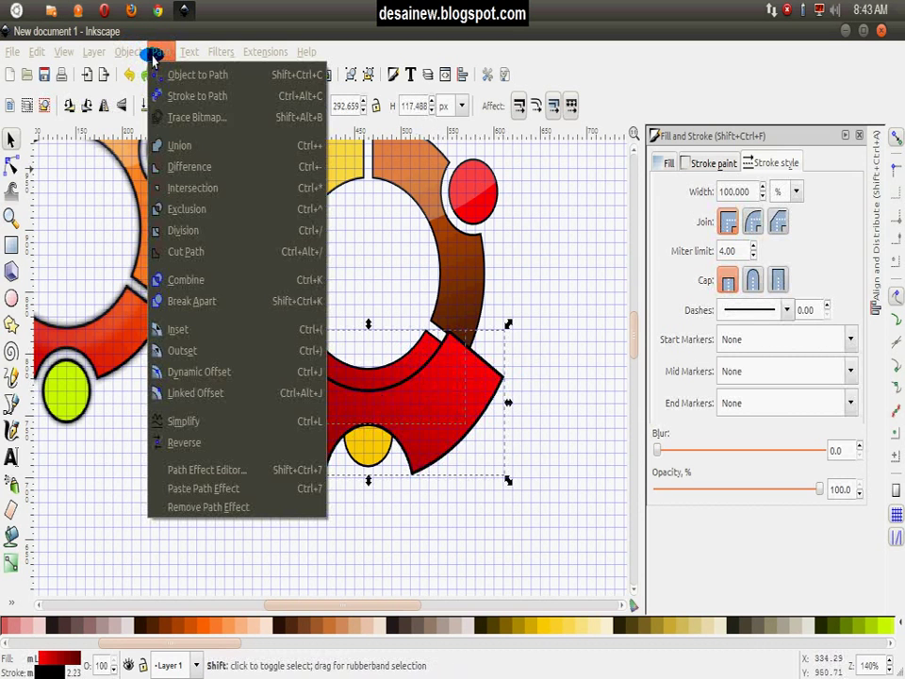
click(194, 166)
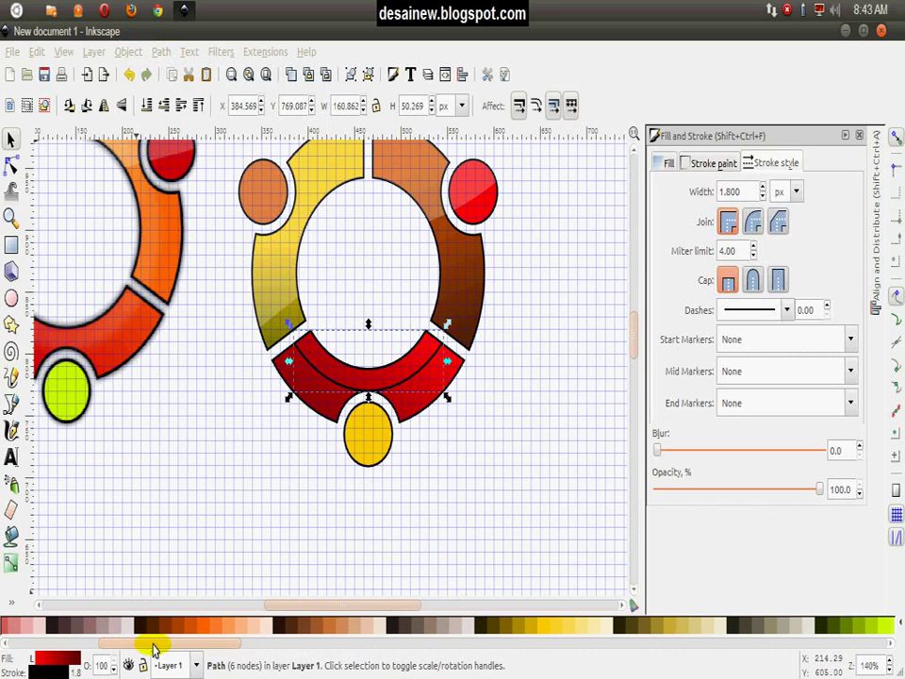
Fill the thin strip with white and set its stroke width to 0.
drag(152, 645, 54, 645)
click(182, 628)
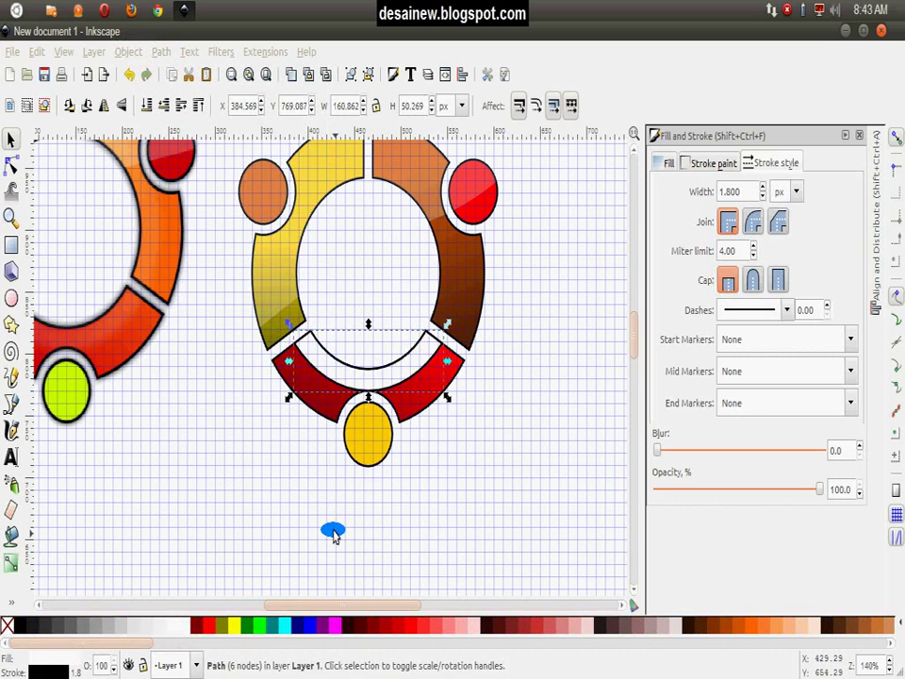
right_click(762, 192)
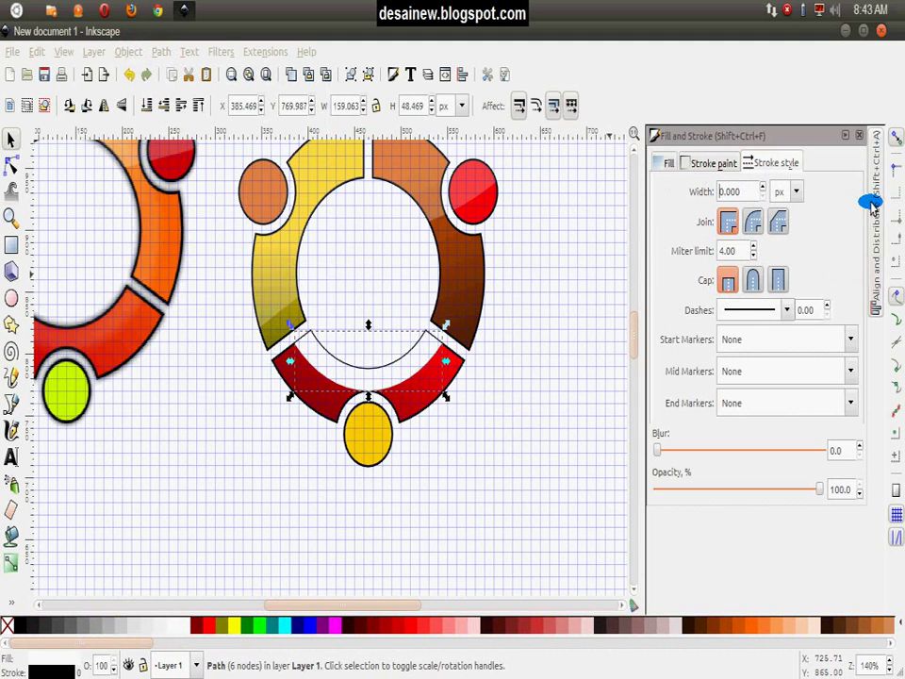
click(537, 352)
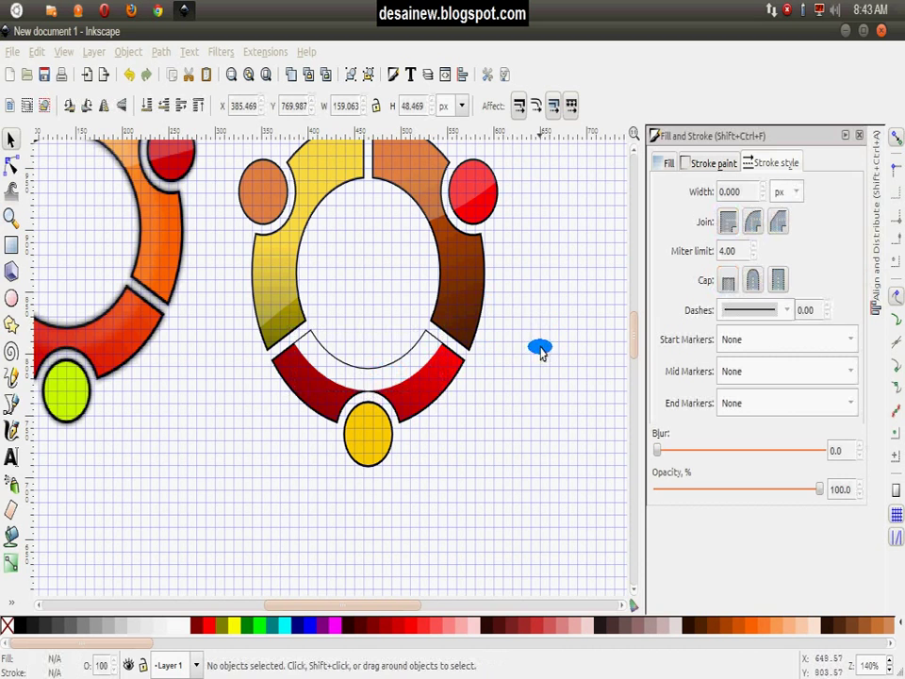
click(415, 369)
Lower the white strip's opacity to 14.7%.
click(809, 499)
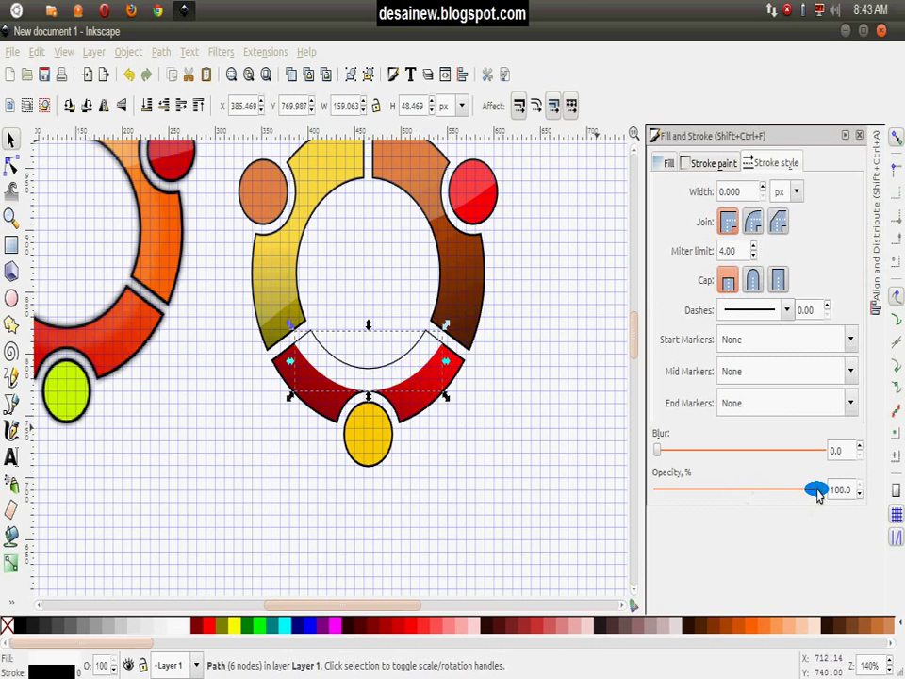
drag(816, 497, 782, 503)
mouse_move(719, 503)
mouse_down()
mouse_move(677, 495)
mouse_move(671, 503)
mouse_move(681, 490)
mouse_up()
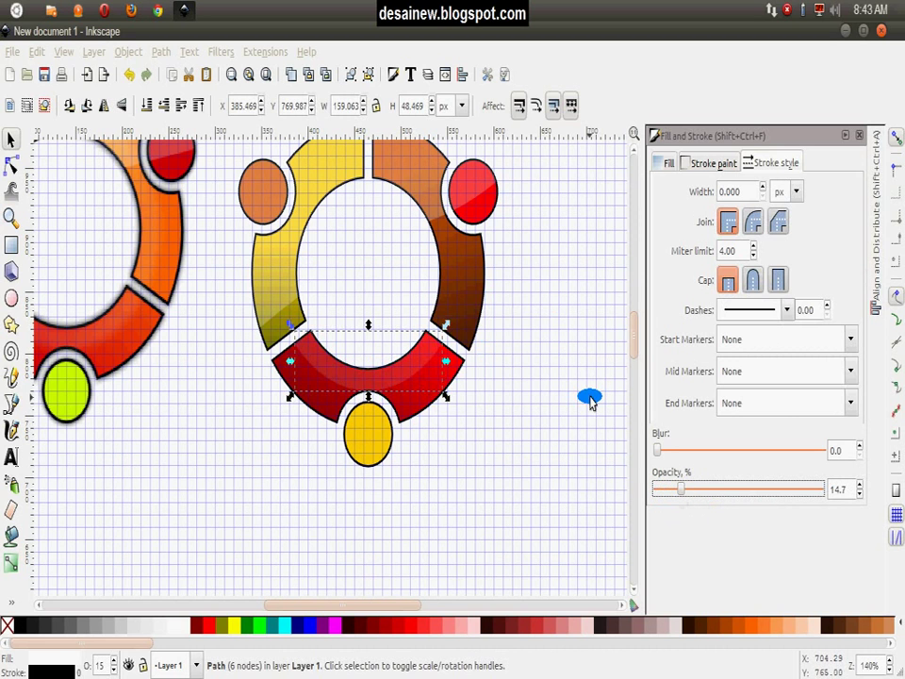
click(589, 396)
scroll(589, 396, up, 1)
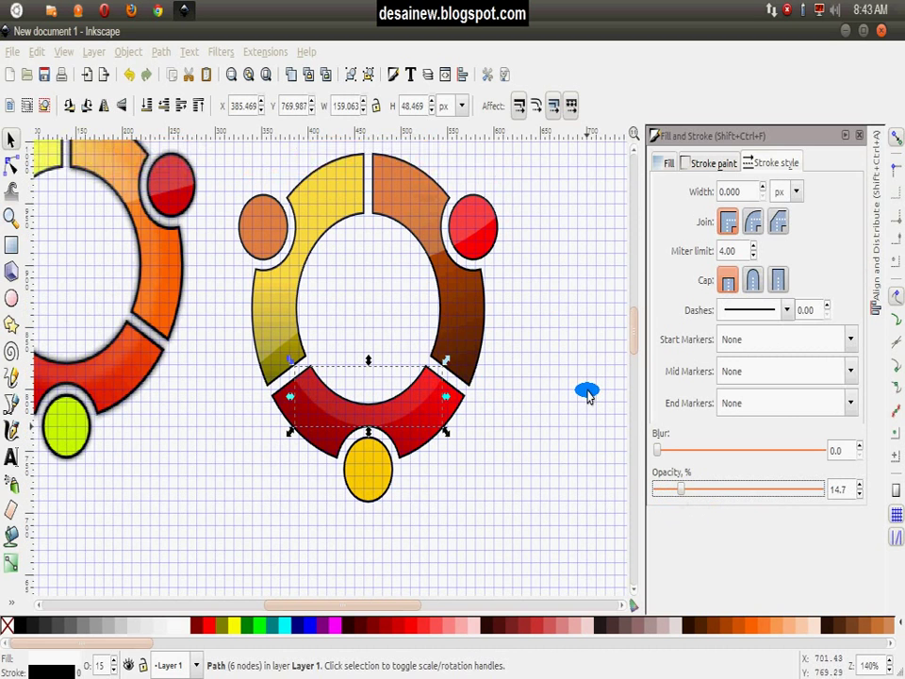
click(408, 403)
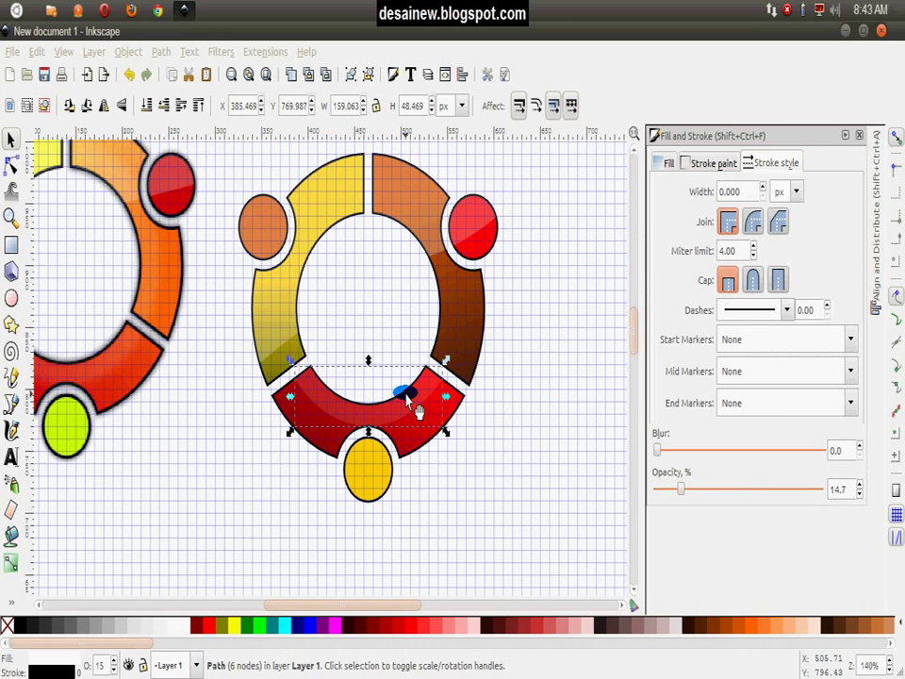
click(459, 282)
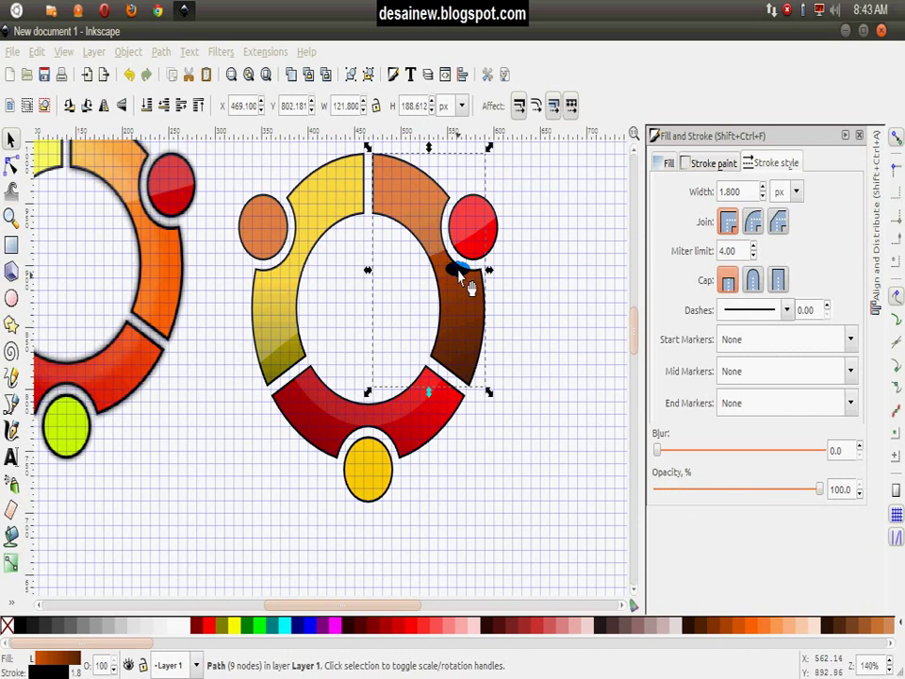
Duplicate the brown right-hand ring segment.
right_click(457, 274)
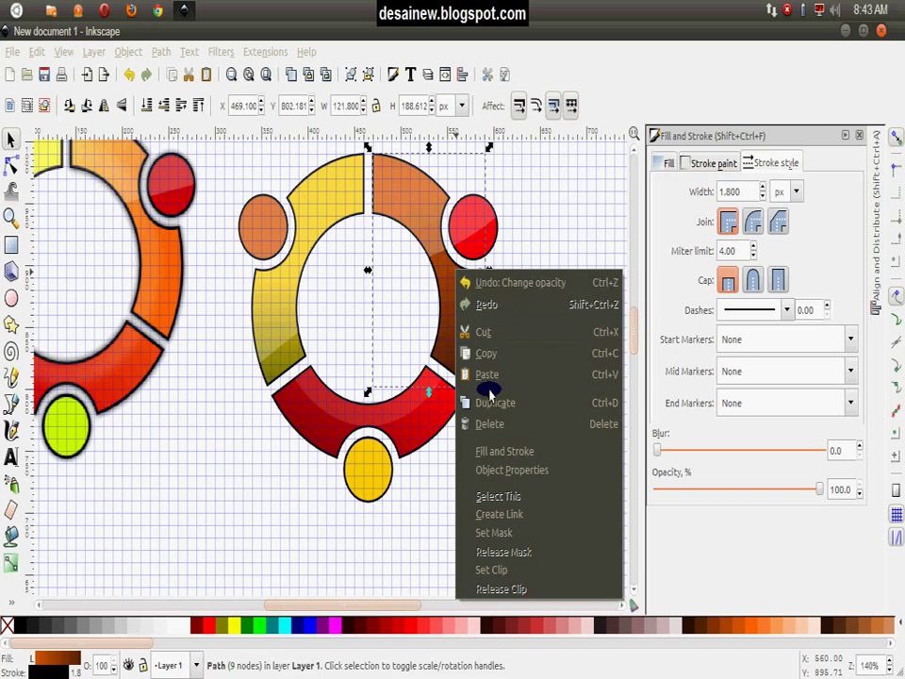
click(495, 402)
right_click(441, 267)
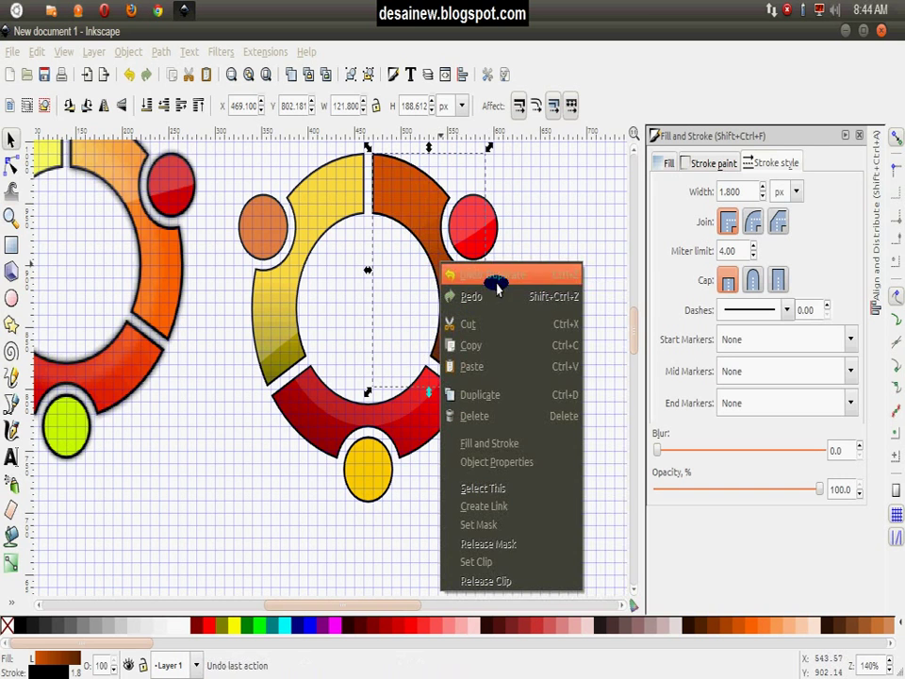
click(467, 392)
right_click(425, 217)
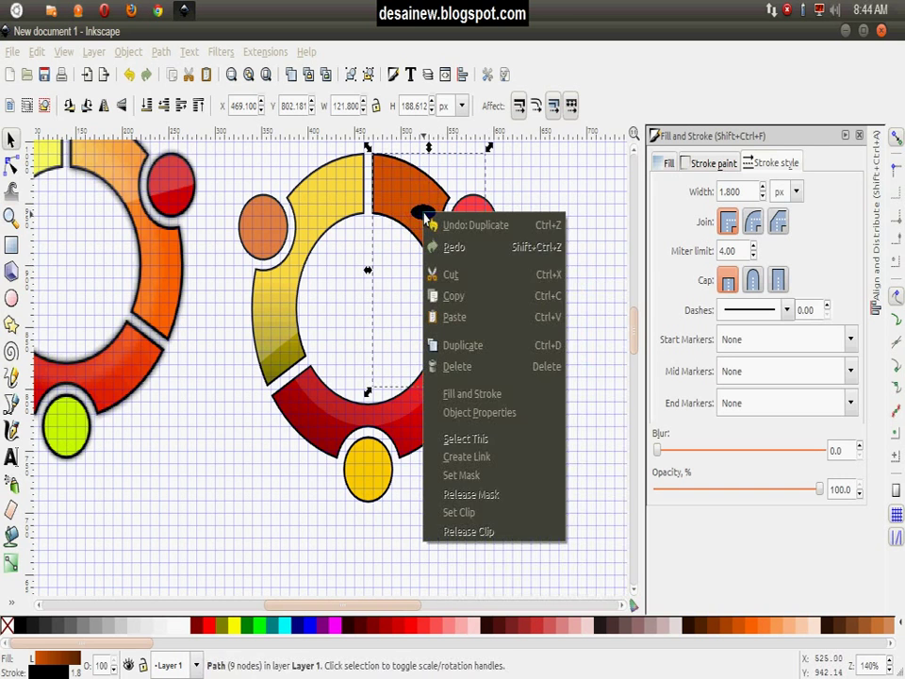
click(569, 198)
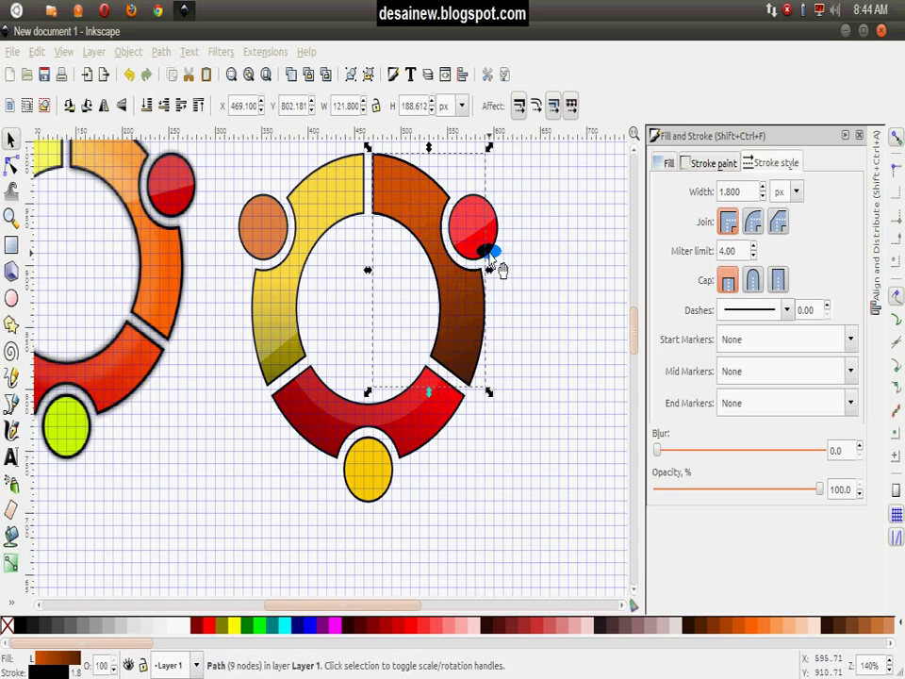
drag(488, 270, 511, 267)
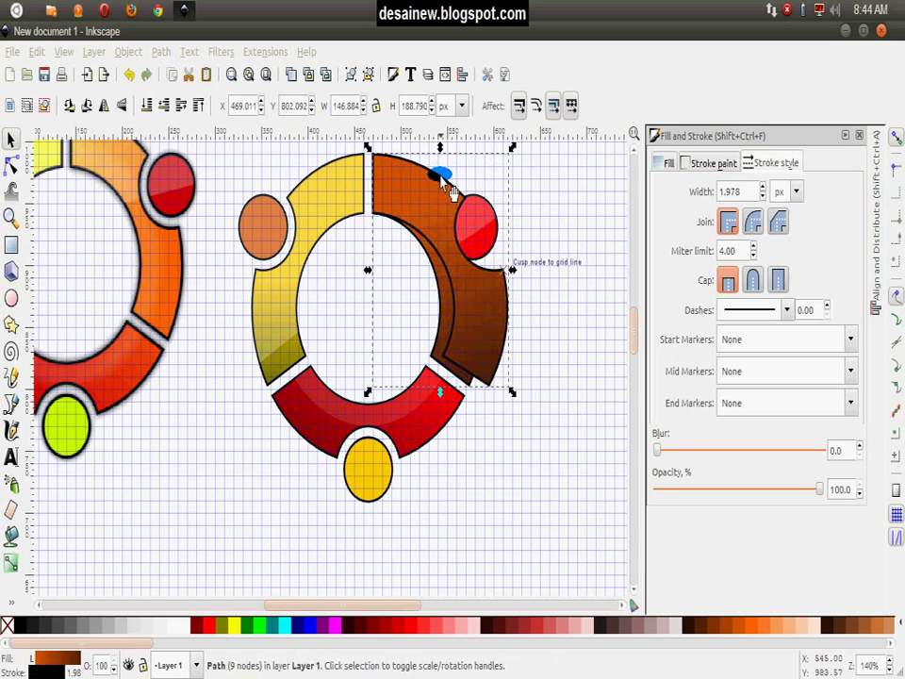
scroll(439, 215, up, 3)
Stretch the brown copy to about 147.2 × 244.4 px, then select both brown pieces.
drag(440, 287, 440, 251)
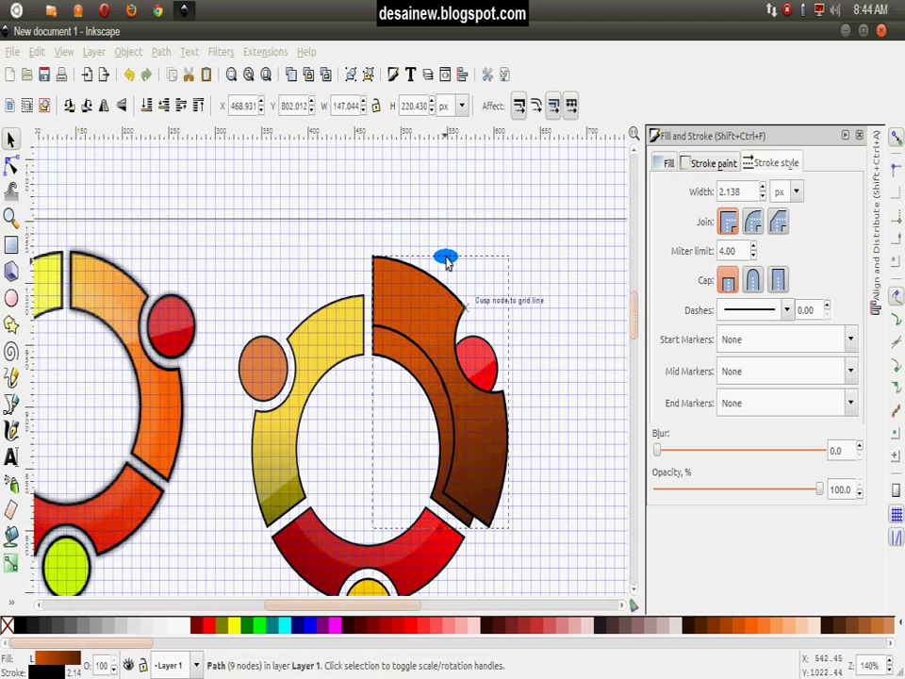
drag(440, 534, 440, 558)
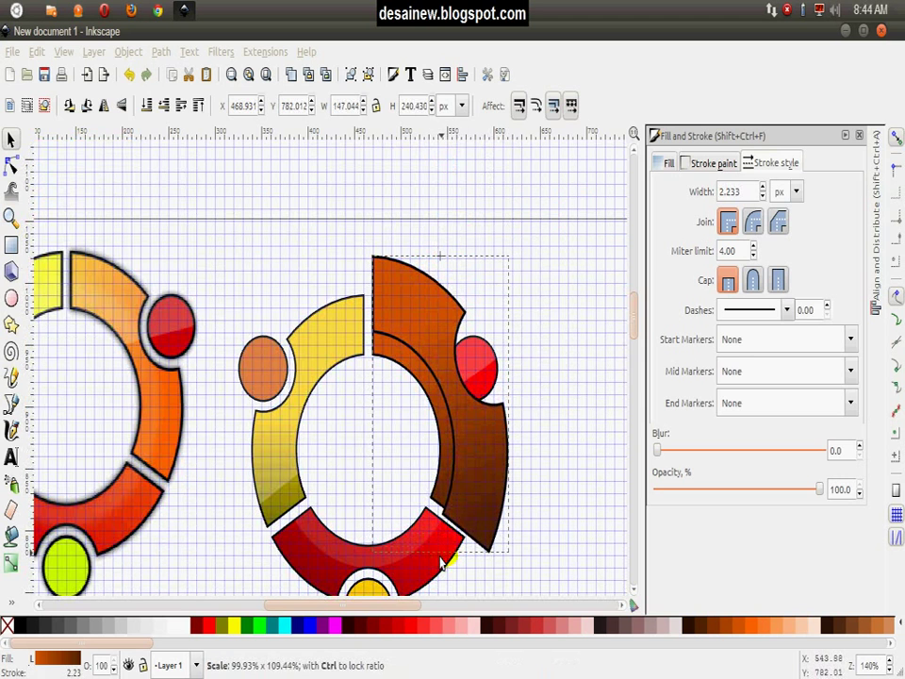
mouse_move(510, 406)
mouse_down()
mouse_move(521, 407)
mouse_move(516, 417)
mouse_up()
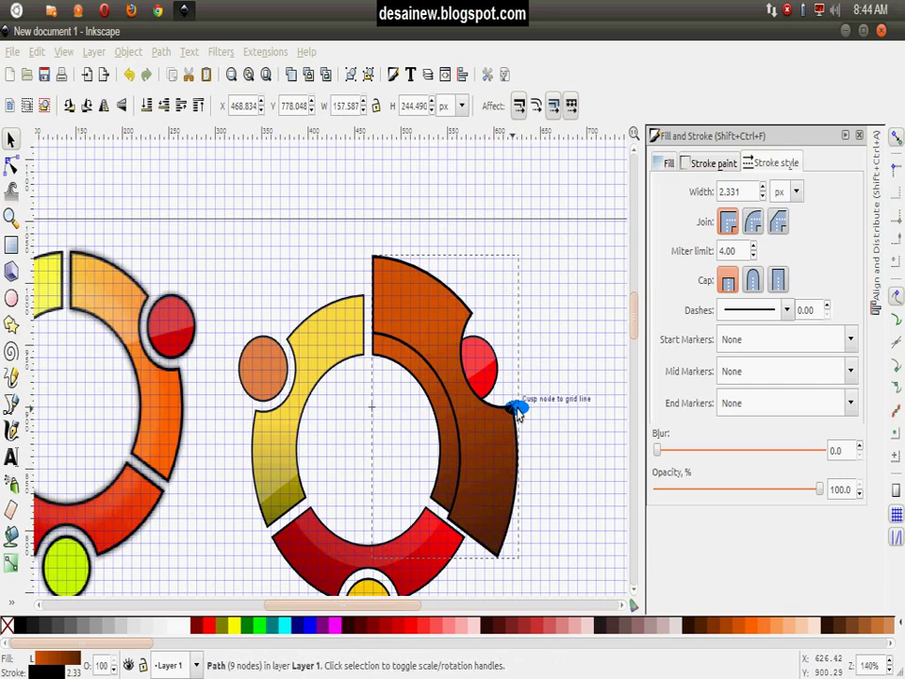
click(516, 417)
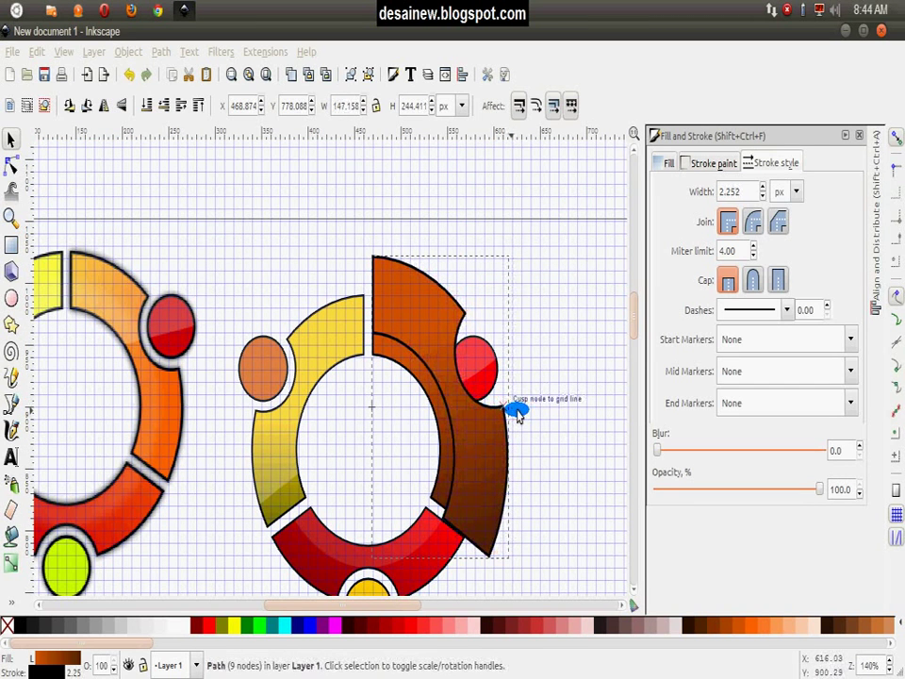
click(549, 332)
shift+click(419, 332)
shift+click(422, 330)
click(422, 330)
shift+click(412, 366)
click(159, 49)
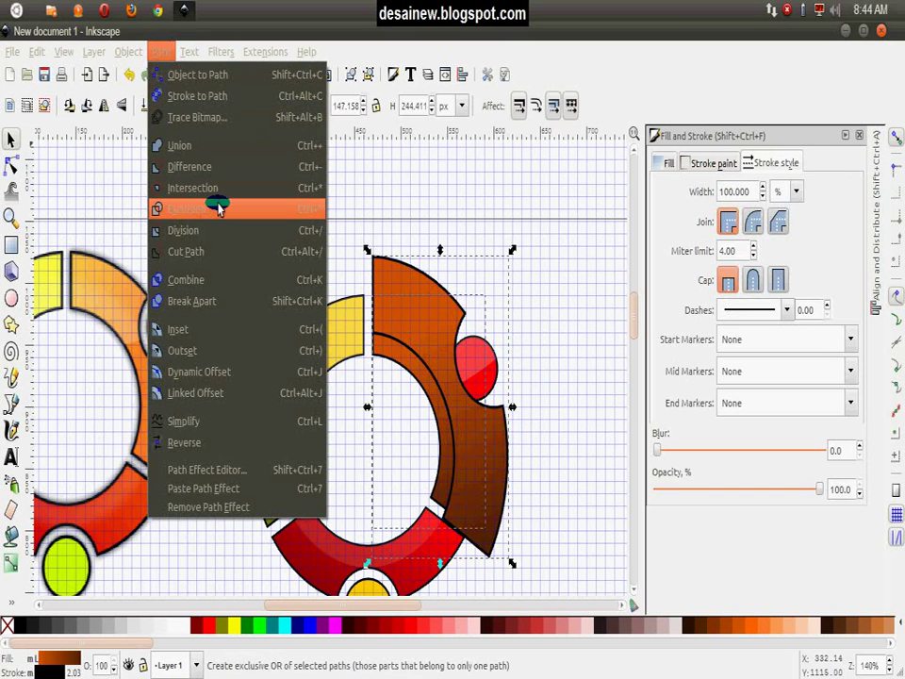
Apply Path > Difference to leave a thin crescent and set its stroke width to 0.
click(264, 167)
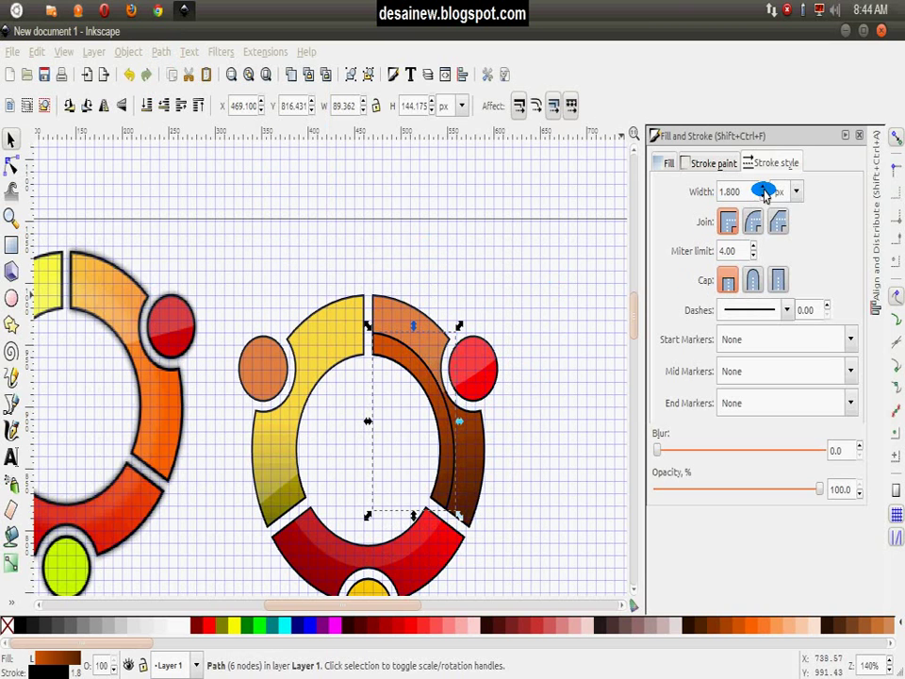
click(764, 197)
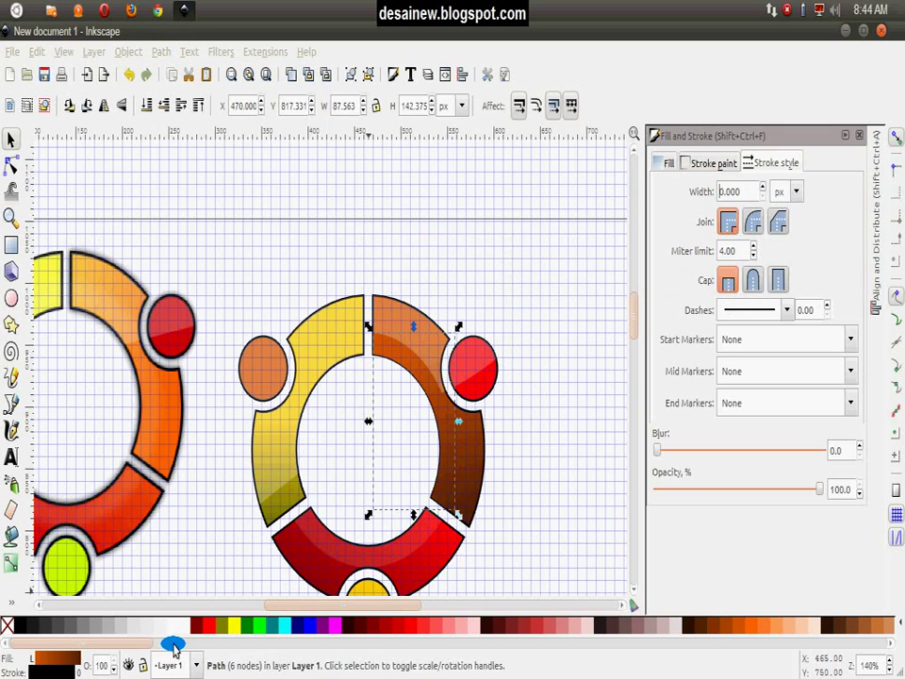
click(533, 396)
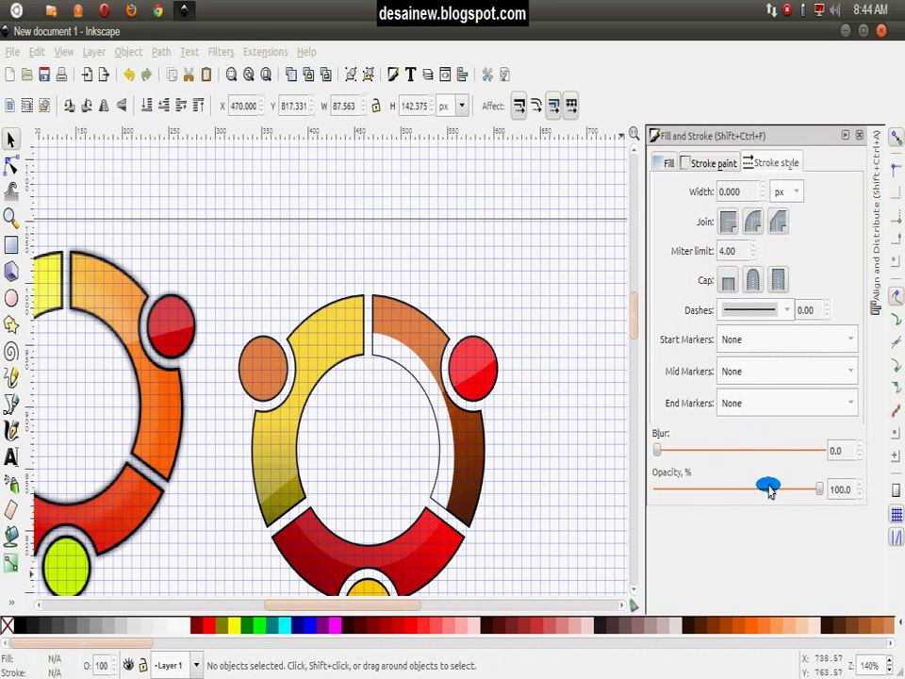
Lower the crescent's opacity to 28.2%.
click(820, 495)
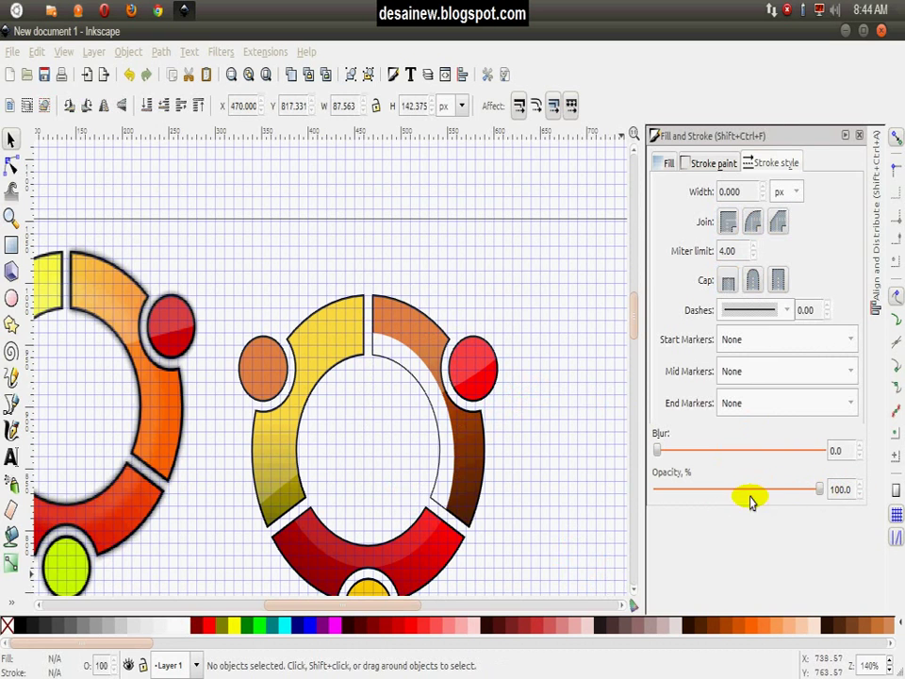
click(396, 356)
click(775, 477)
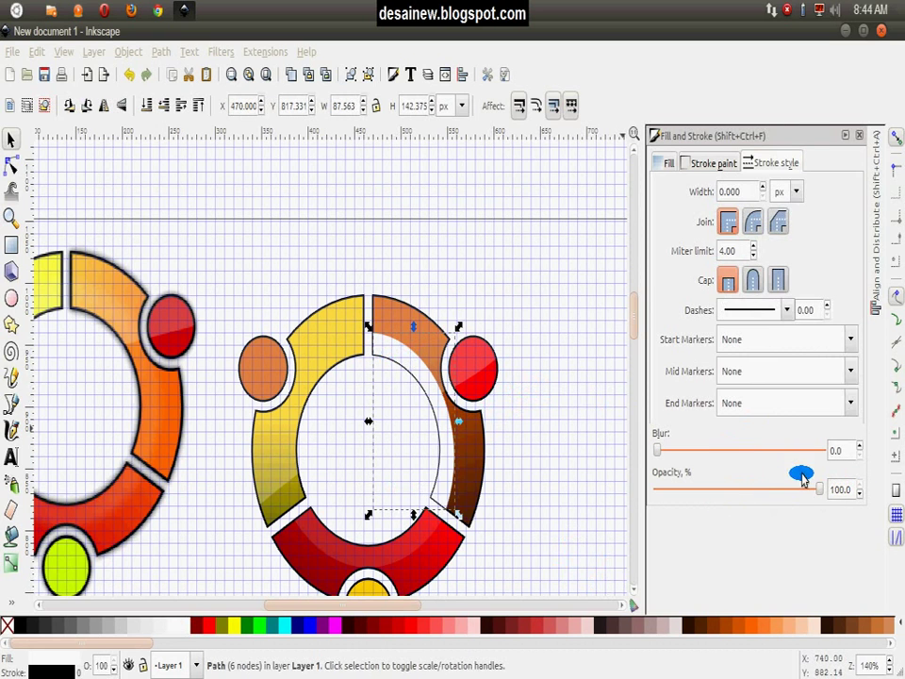
drag(822, 495, 705, 508)
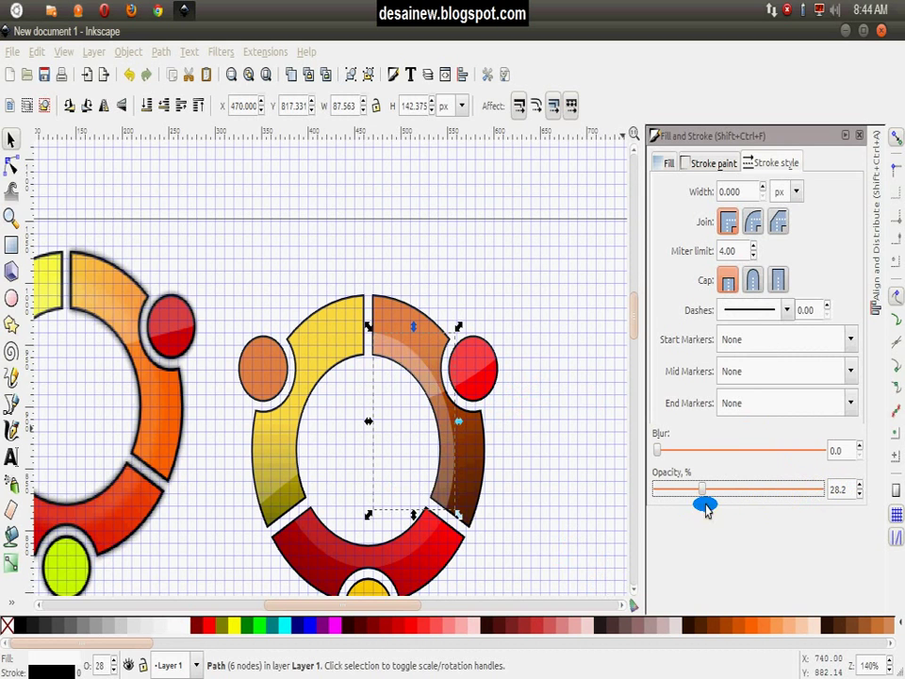
click(584, 351)
scroll(569, 327, down, 2)
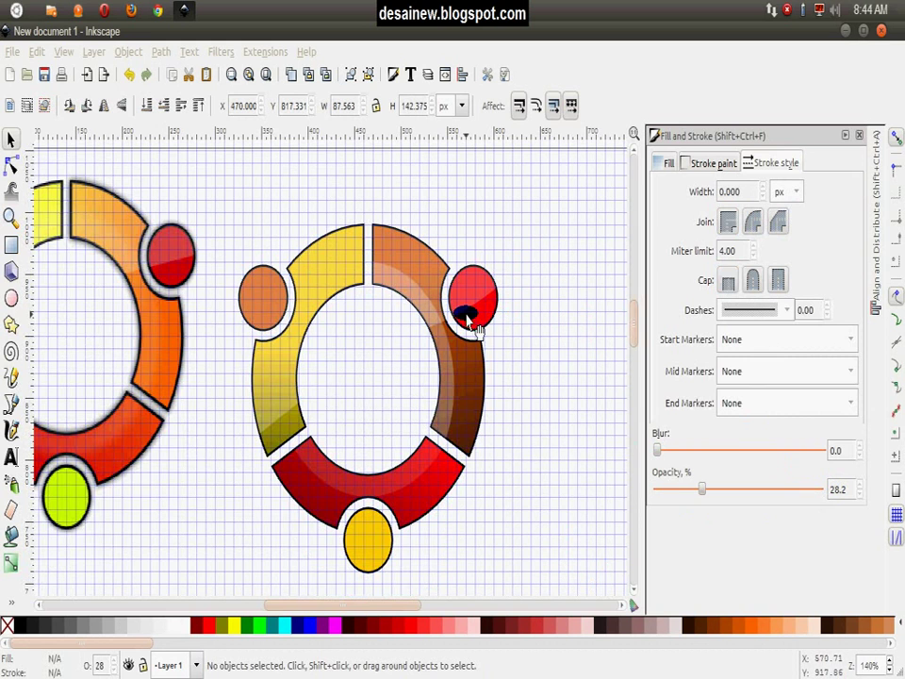
click(448, 364)
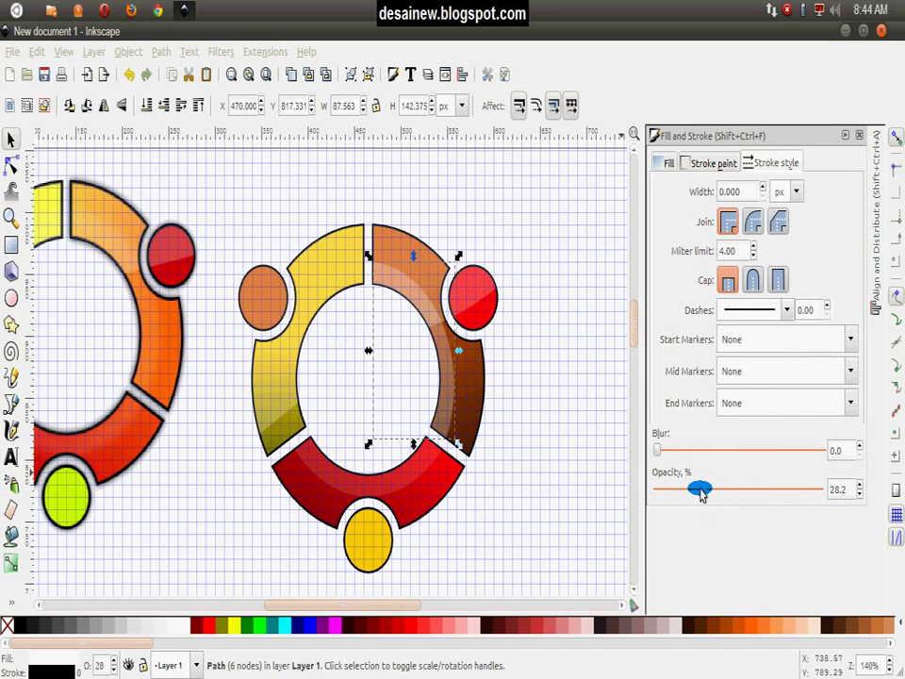
click(9, 560)
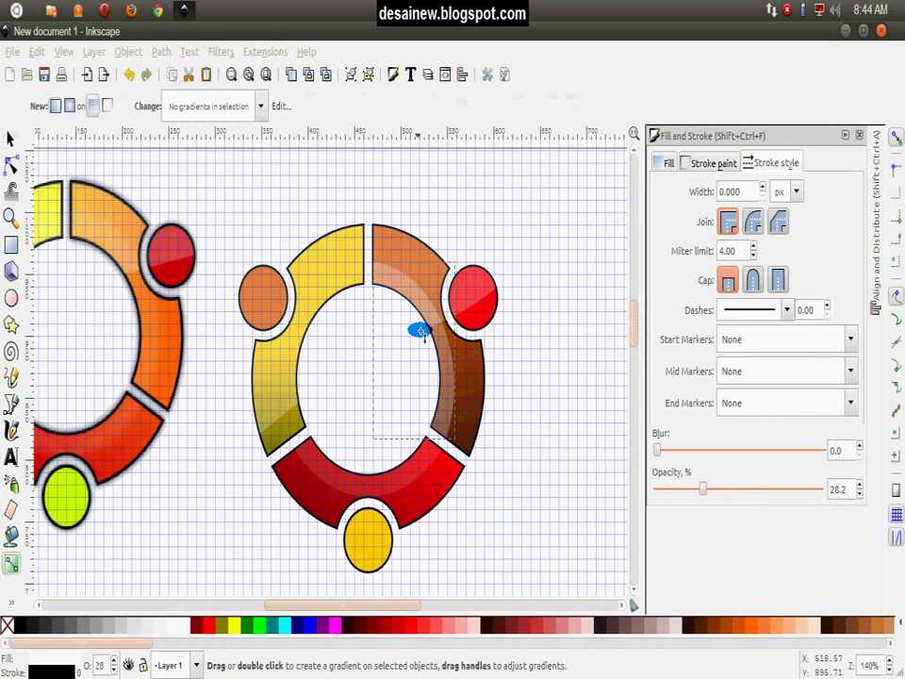
Give the crescent a linear gradient from solid white at the top to transparent below.
drag(426, 311, 380, 281)
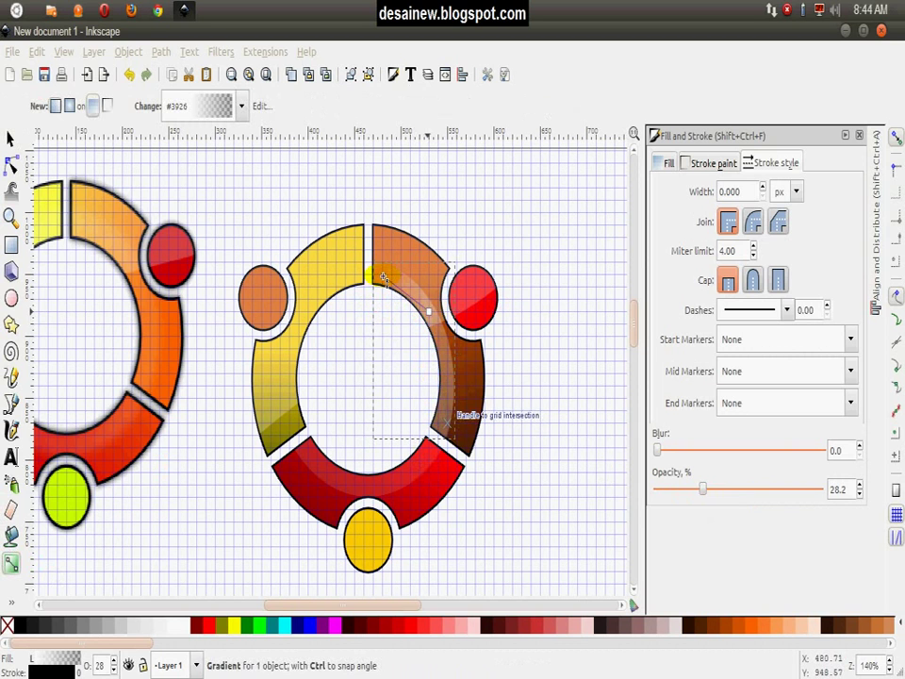
click(429, 313)
drag(430, 315, 505, 432)
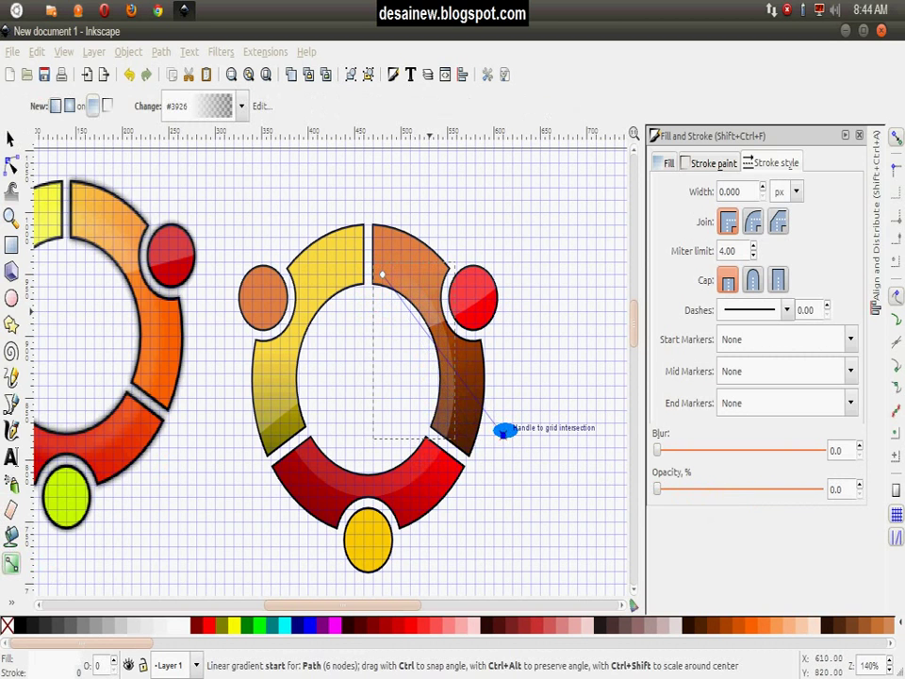
click(382, 274)
mouse_move(381, 273)
mouse_down()
mouse_move(392, 268)
mouse_move(419, 291)
mouse_up()
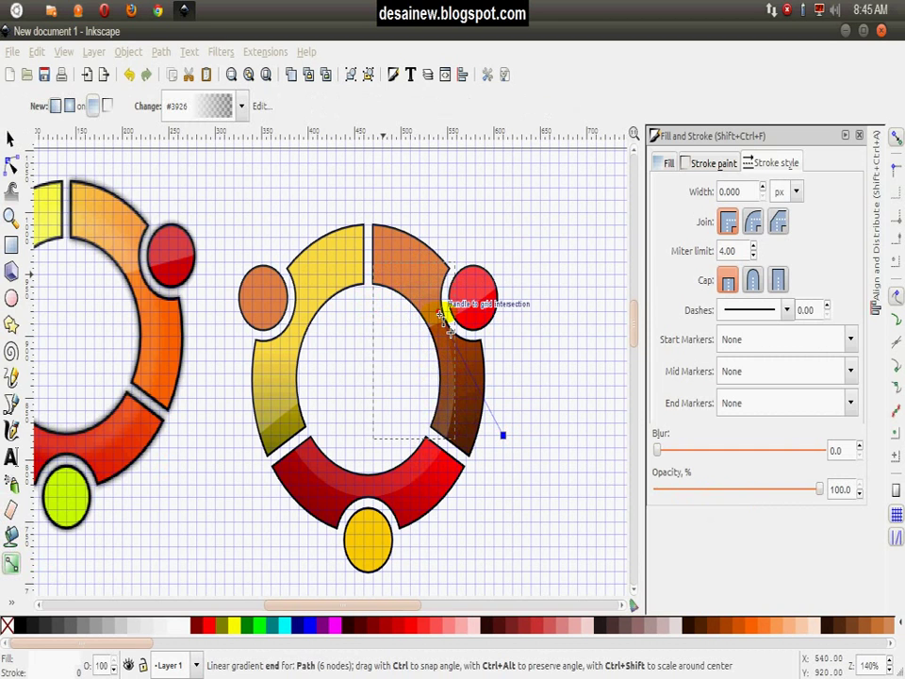
drag(450, 330, 448, 364)
drag(508, 435, 522, 435)
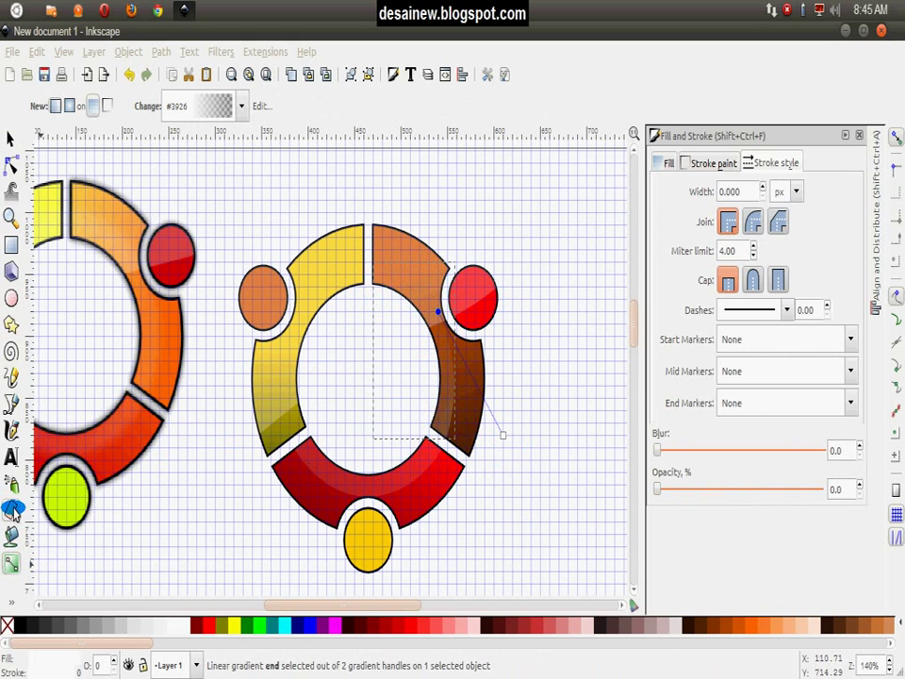
click(11, 139)
Give the red arc's white highlight a gradient fading to 0 opacity toward its lower left.
click(347, 486)
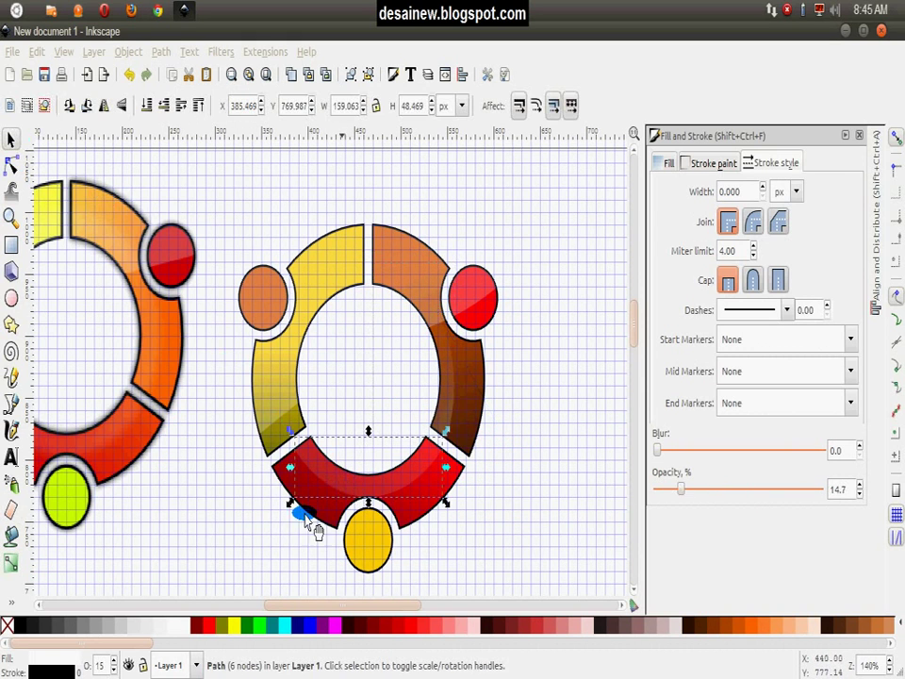
click(11, 569)
drag(280, 471, 401, 483)
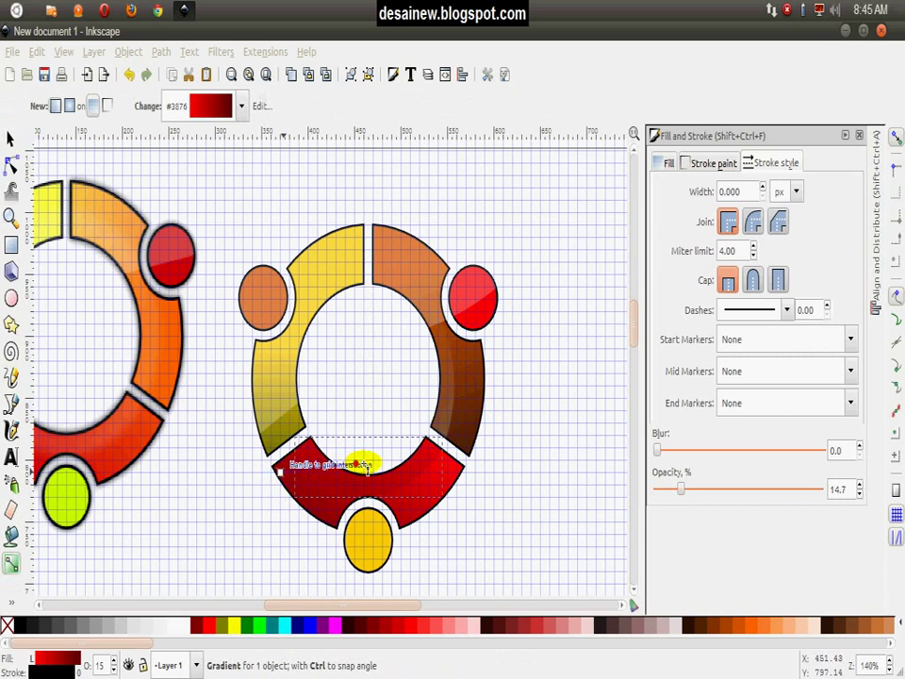
drag(315, 479, 297, 377)
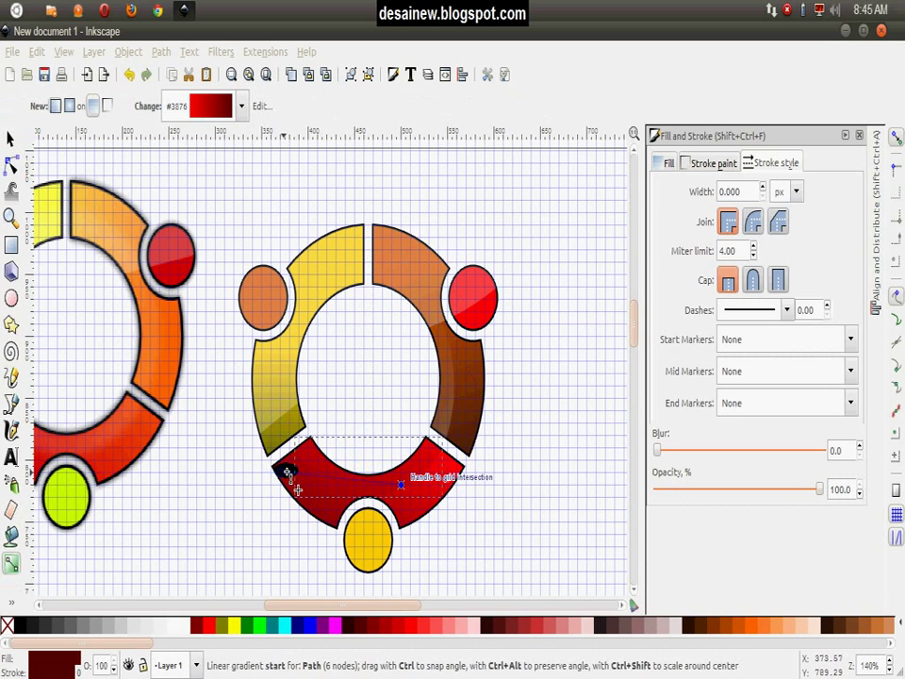
drag(818, 488, 681, 489)
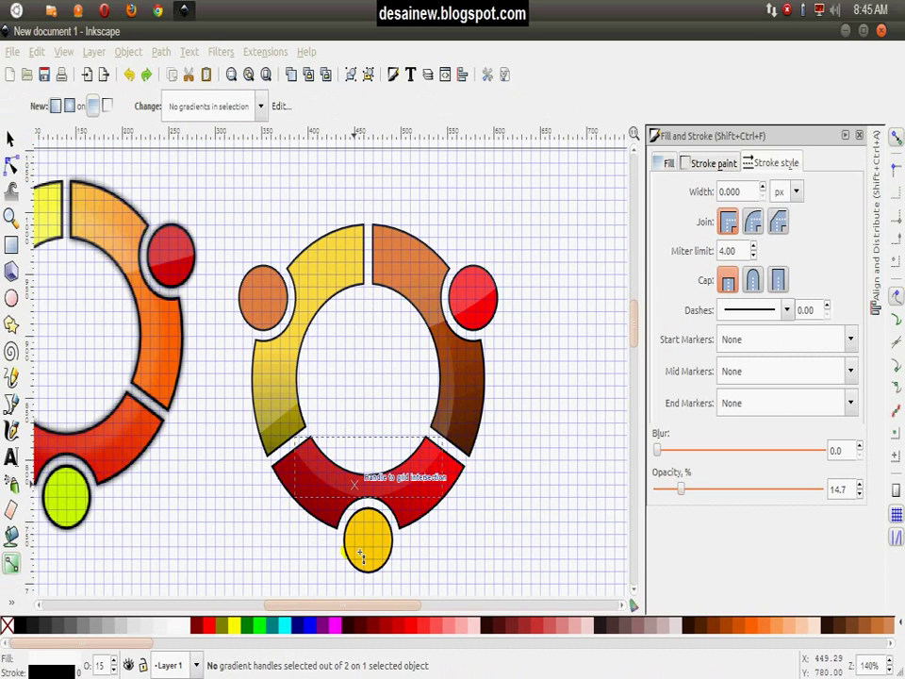
drag(417, 511, 392, 436)
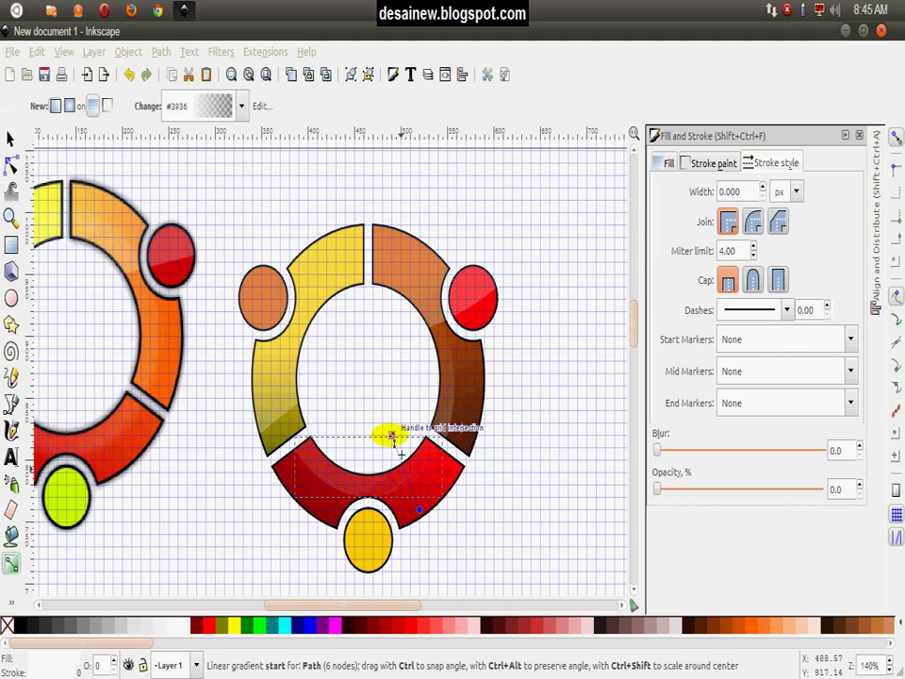
mouse_move(419, 510)
mouse_down()
mouse_move(440, 505)
mouse_move(286, 510)
mouse_move(288, 521)
mouse_up()
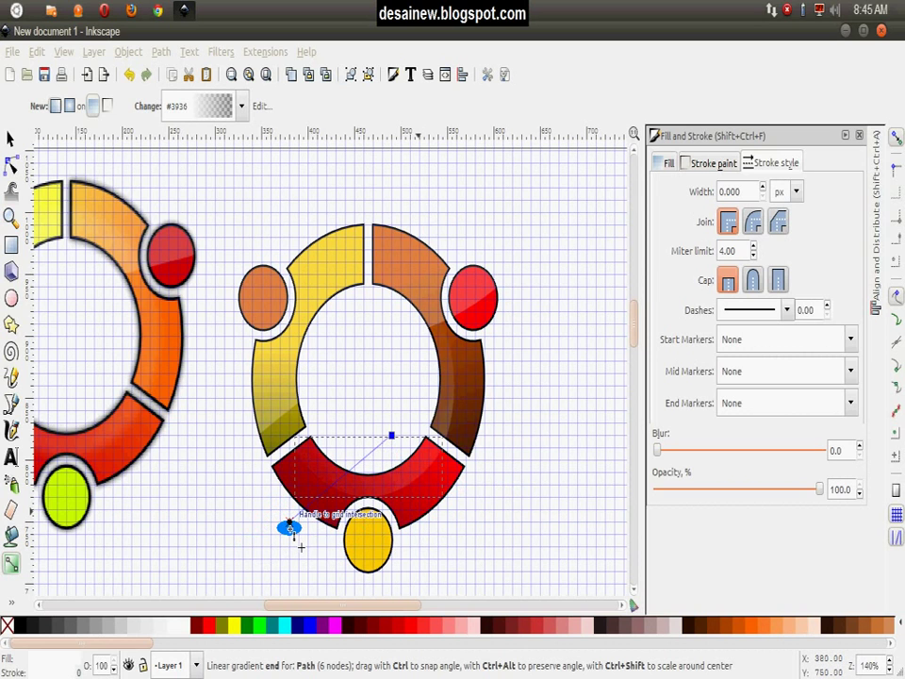
drag(287, 531, 288, 530)
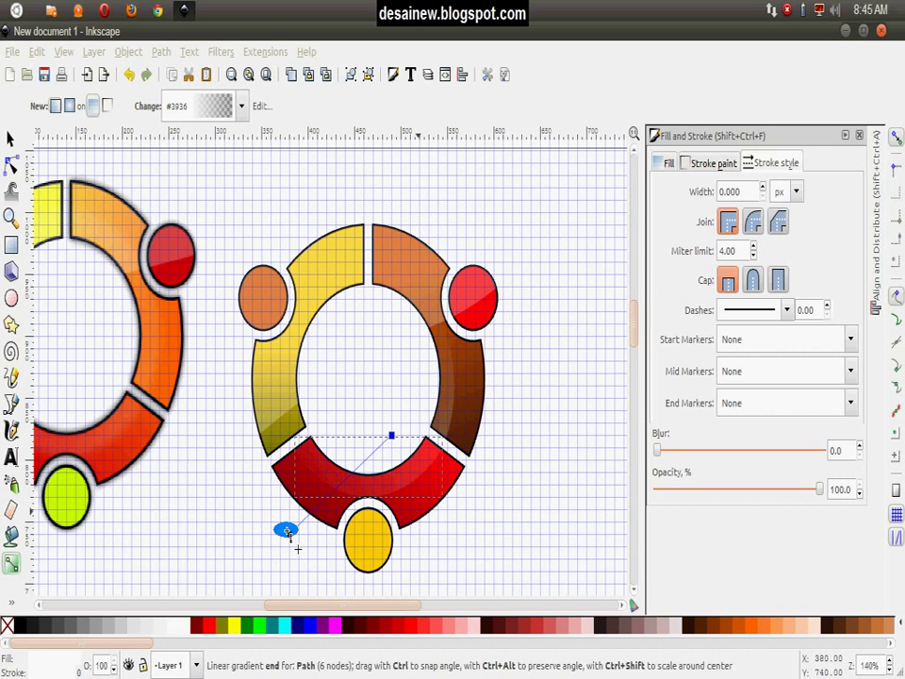
drag(286, 530, 289, 535)
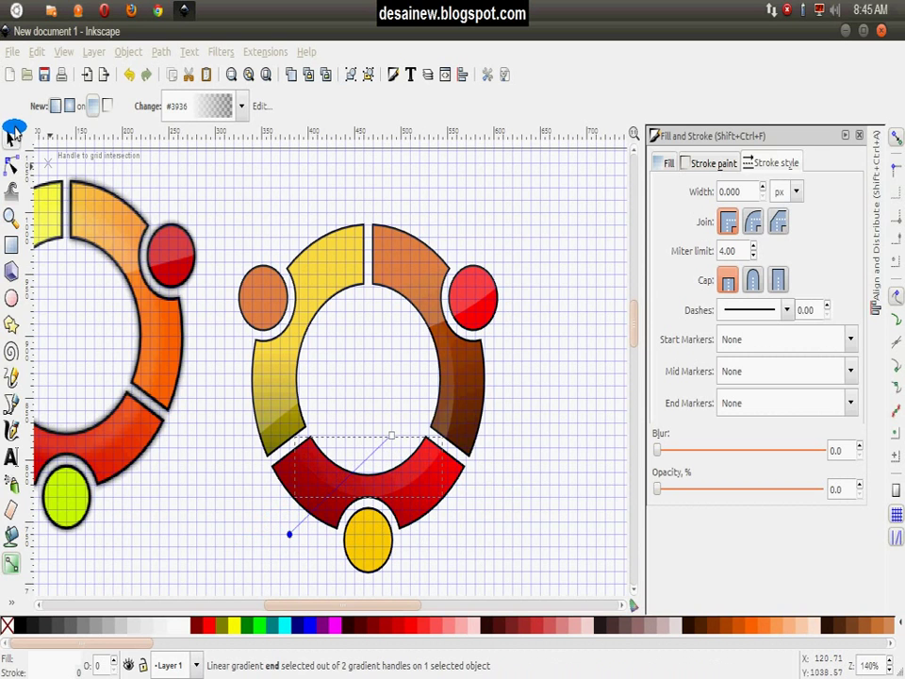
click(13, 128)
click(512, 231)
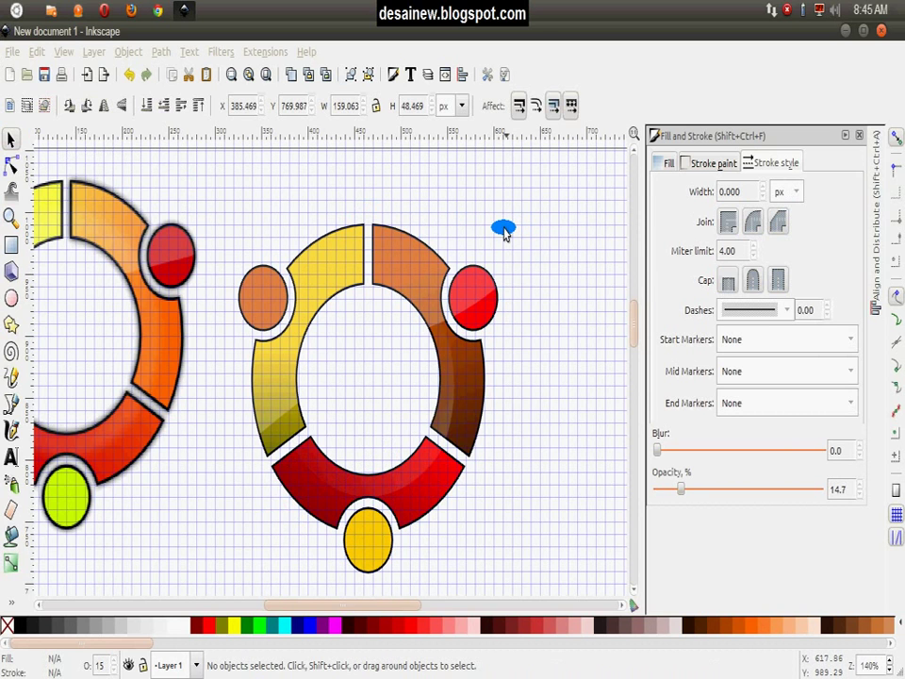
Select the faint translucent overlay path on the right ring.
click(339, 255)
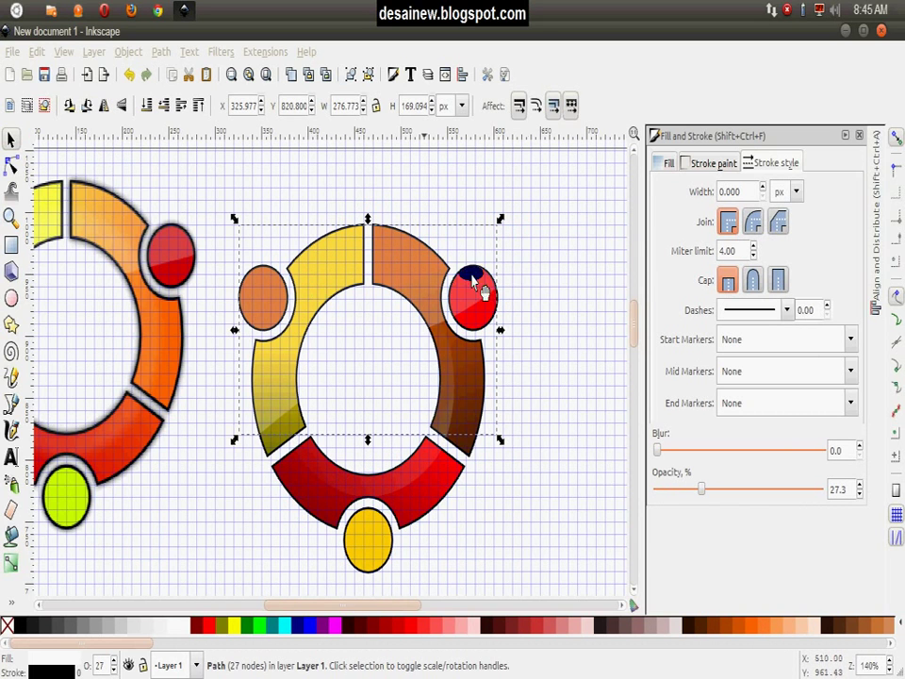
click(571, 289)
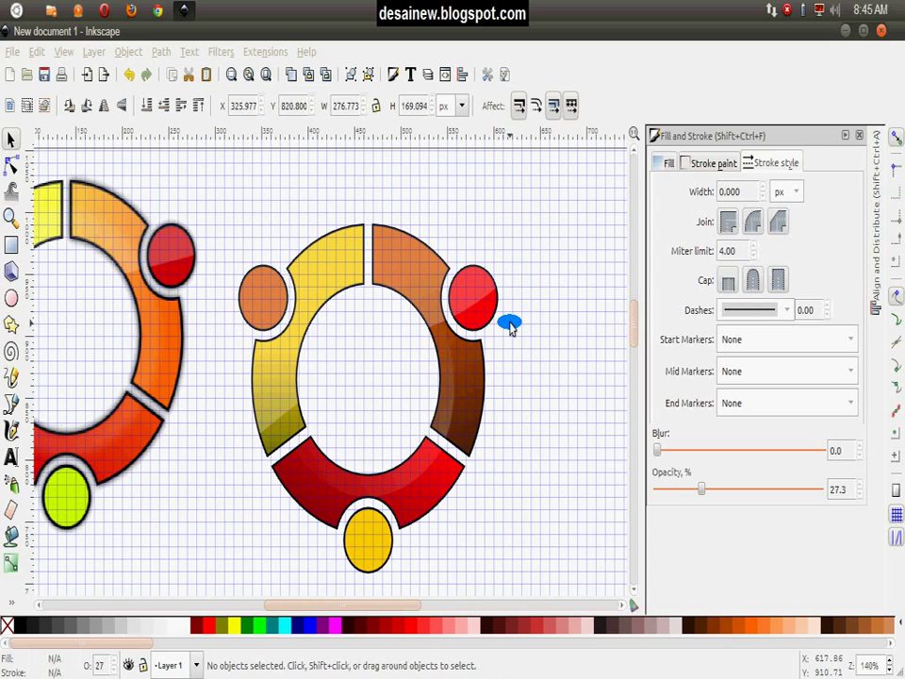
scroll(511, 321, down, 7)
scroll(565, 339, up, 1)
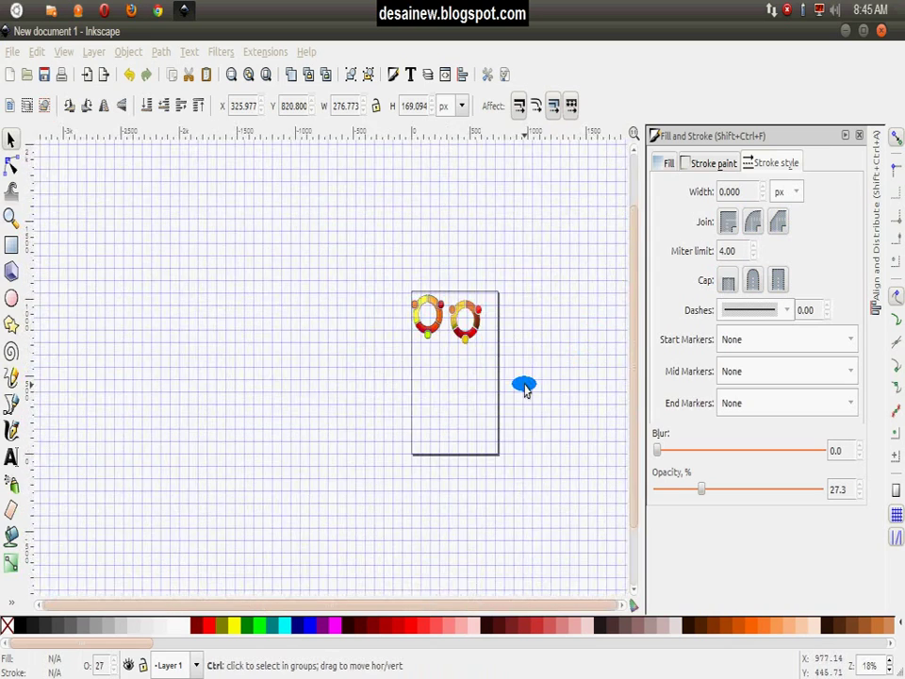
scroll(180, 224, up, 4)
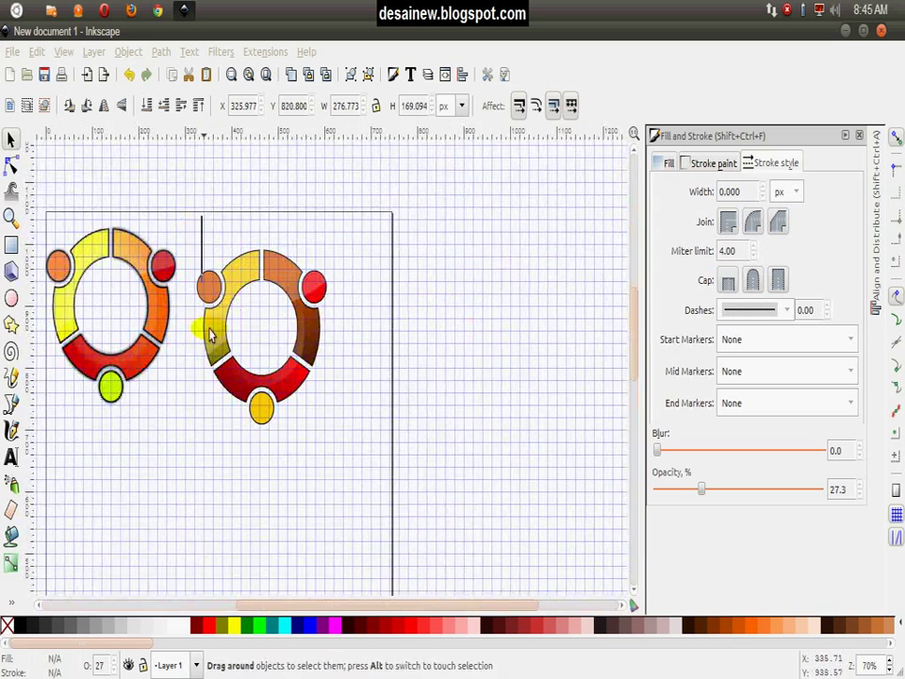
drag(179, 222, 283, 432)
click(243, 271)
click(388, 279)
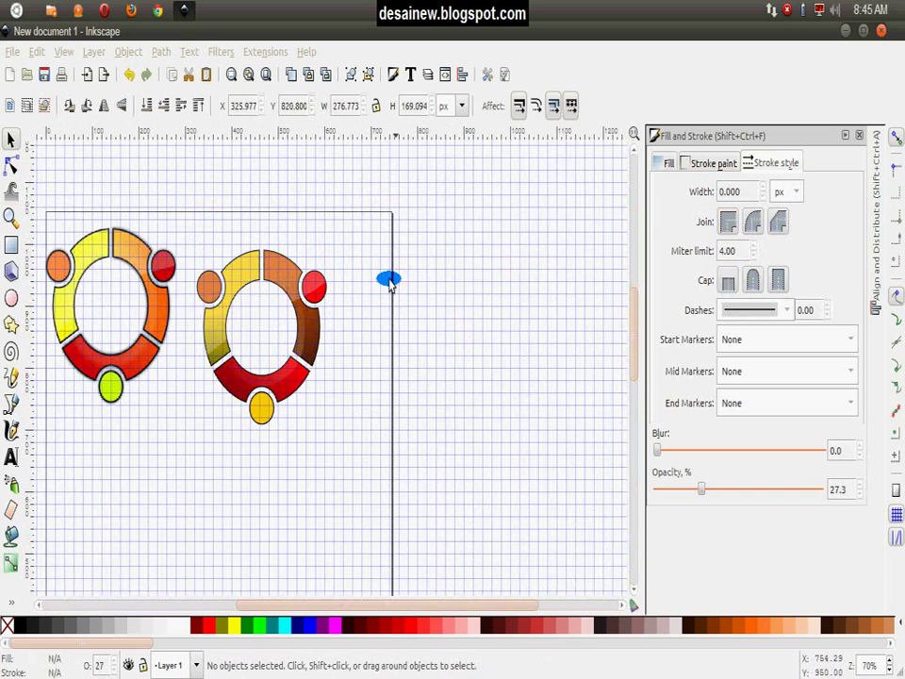
click(258, 258)
Drag the overlay path around and settle it back over the ring.
scroll(327, 247, up, 1)
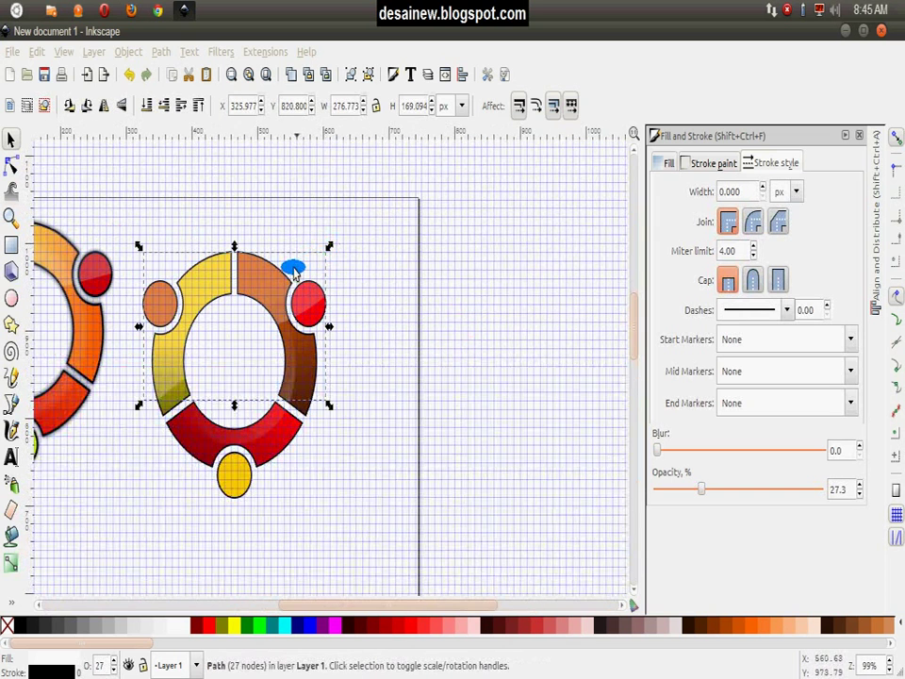
drag(271, 282, 381, 195)
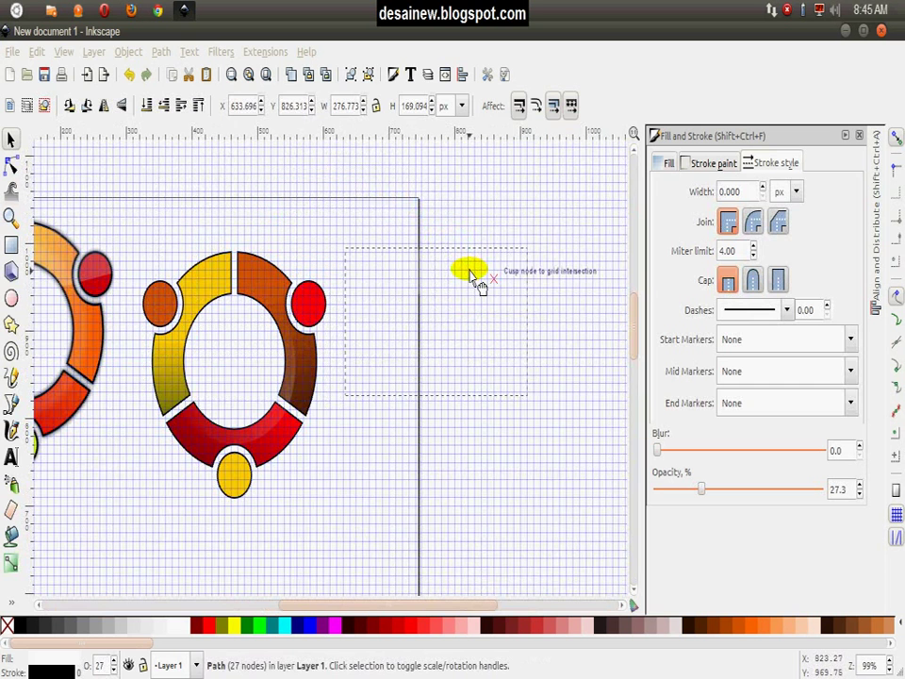
mouse_move(382, 195)
mouse_down()
mouse_move(343, 273)
mouse_move(223, 250)
mouse_up()
mouse_move(386, 306)
mouse_down()
mouse_move(257, 217)
mouse_move(256, 251)
mouse_up()
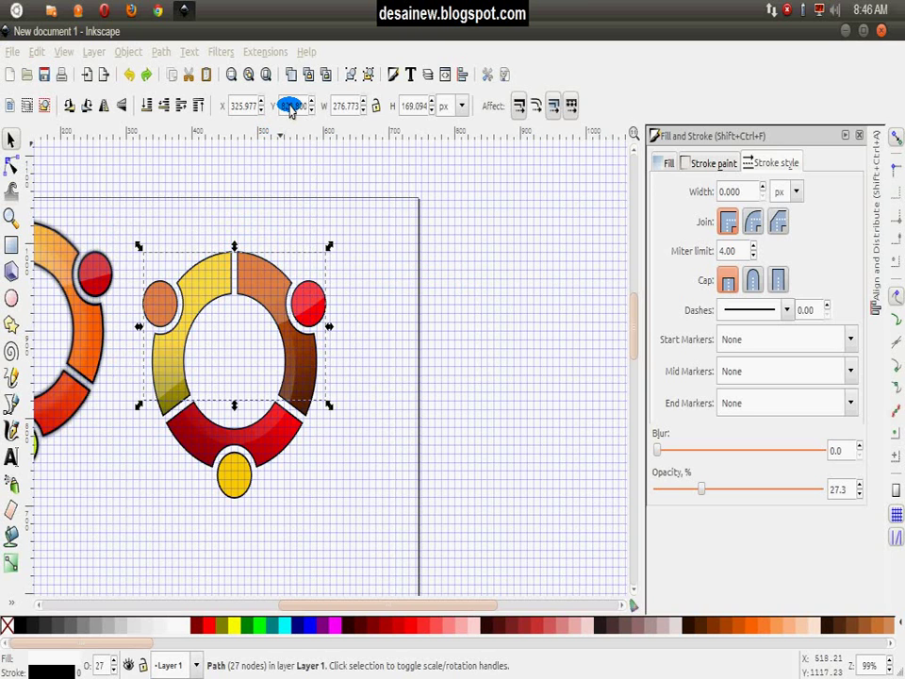
Rubber-band select all nine pieces of the right logo.
scroll(290, 110, up, 5)
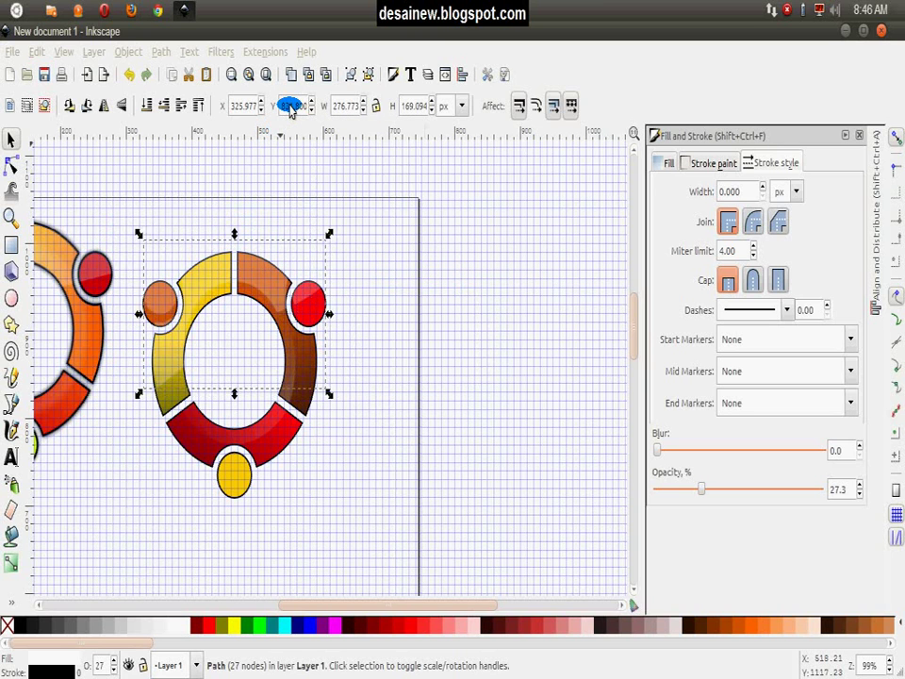
scroll(291, 109, up, 5)
scroll(290, 109, up, 5)
scroll(291, 109, up, 10)
scroll(291, 109, down, 5)
scroll(291, 109, up, 3)
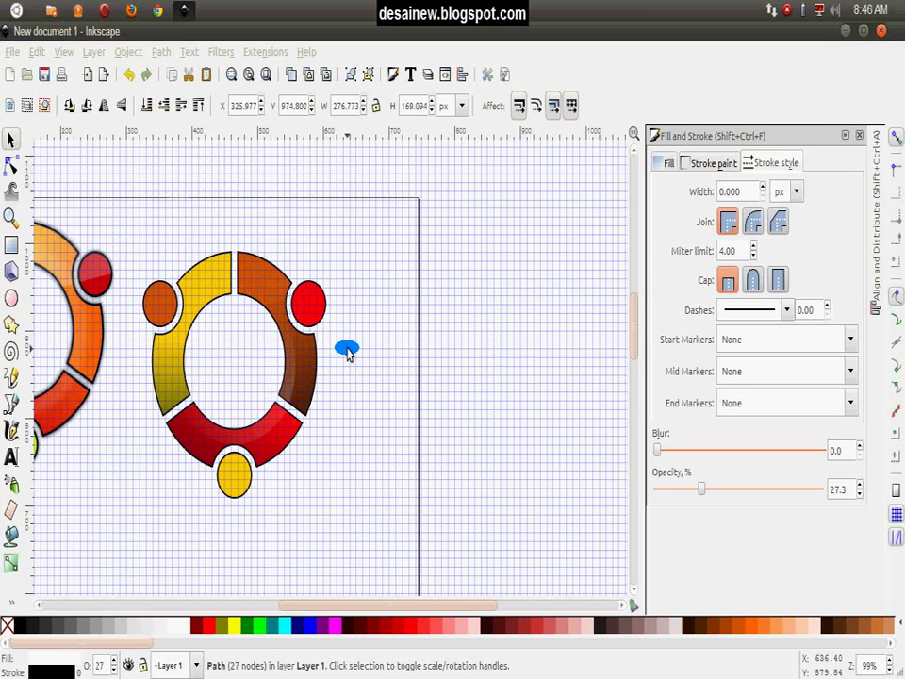
click(347, 350)
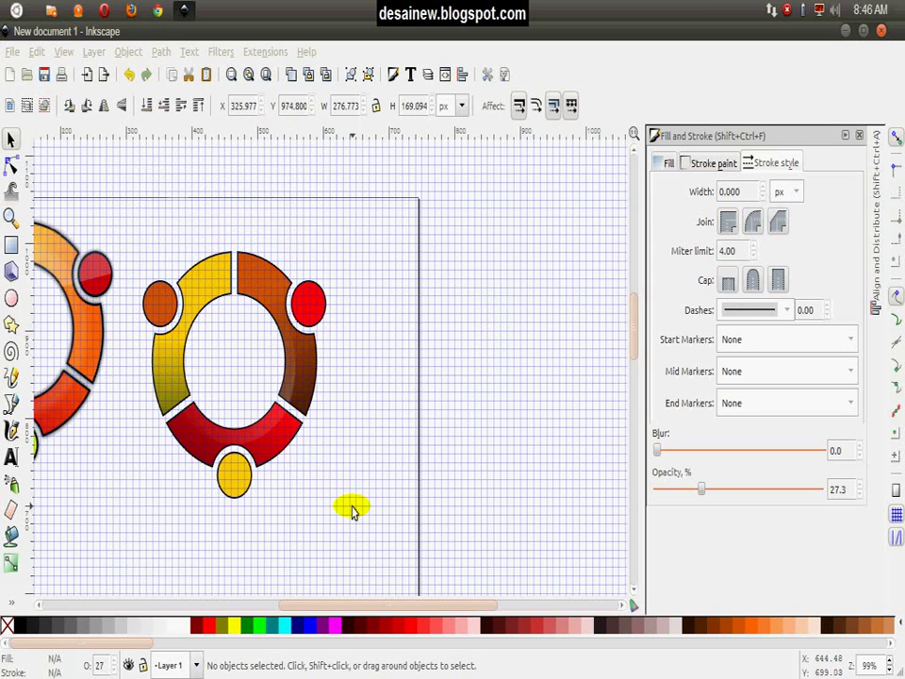
drag(351, 510, 124, 251)
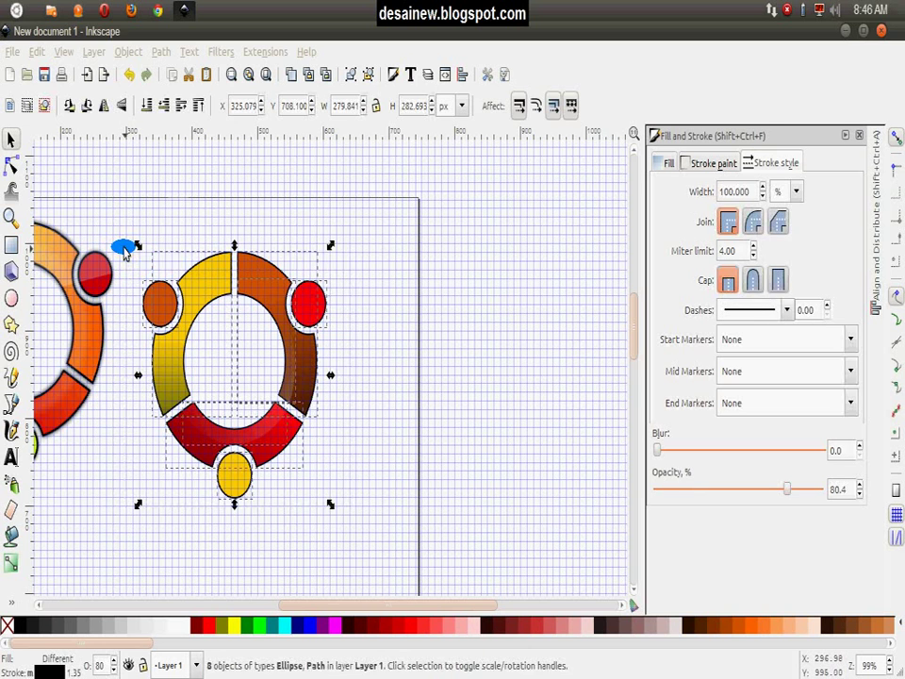
click(404, 343)
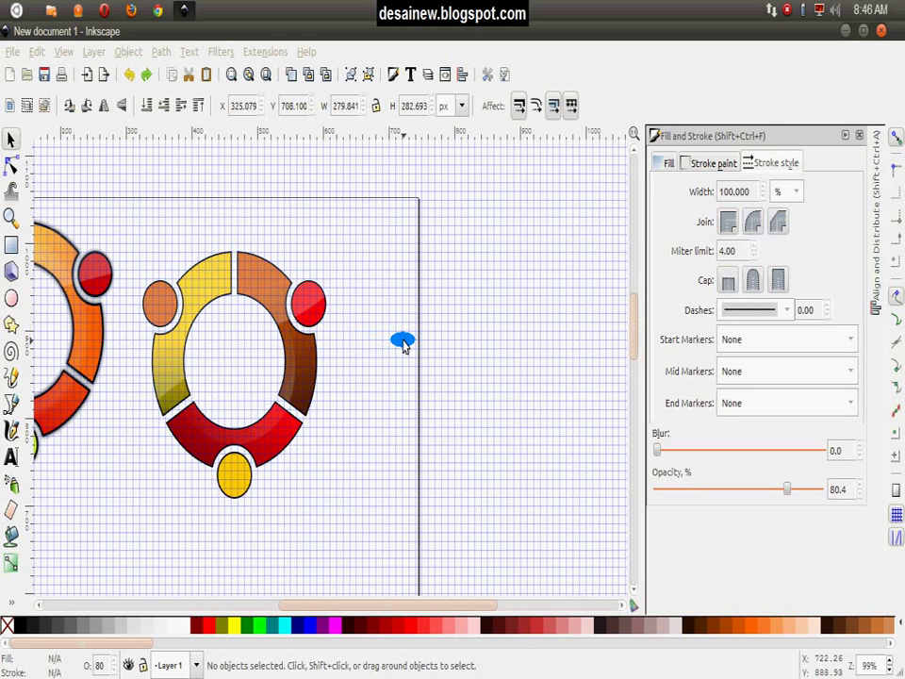
scroll(402, 343, down, 1)
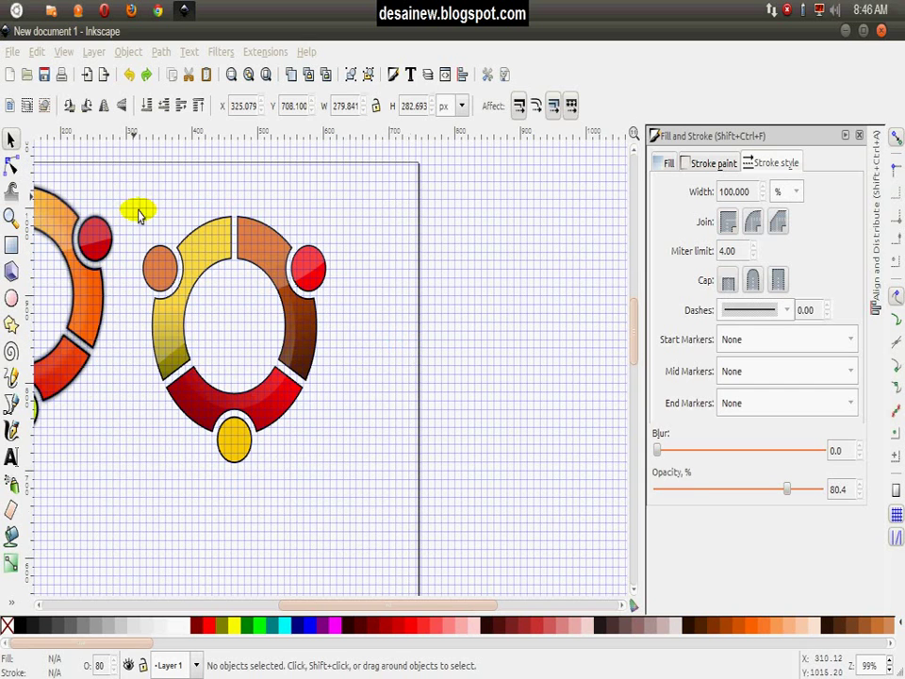
drag(137, 209, 348, 491)
Duplicate the selected logo pieces and blur the copy to 1.6 as a soft shadow.
right_click(273, 254)
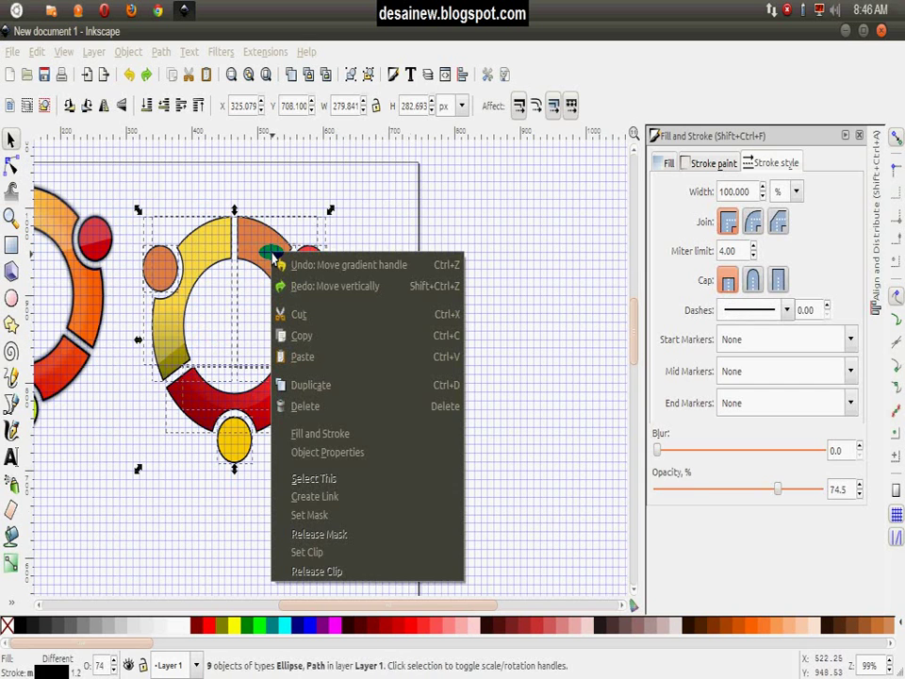
click(320, 387)
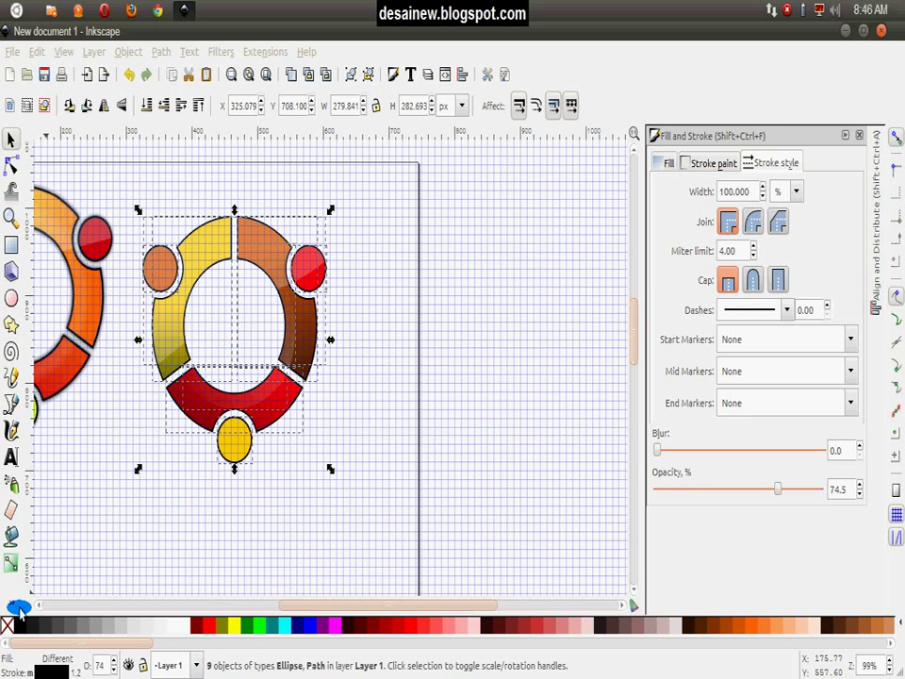
click(23, 625)
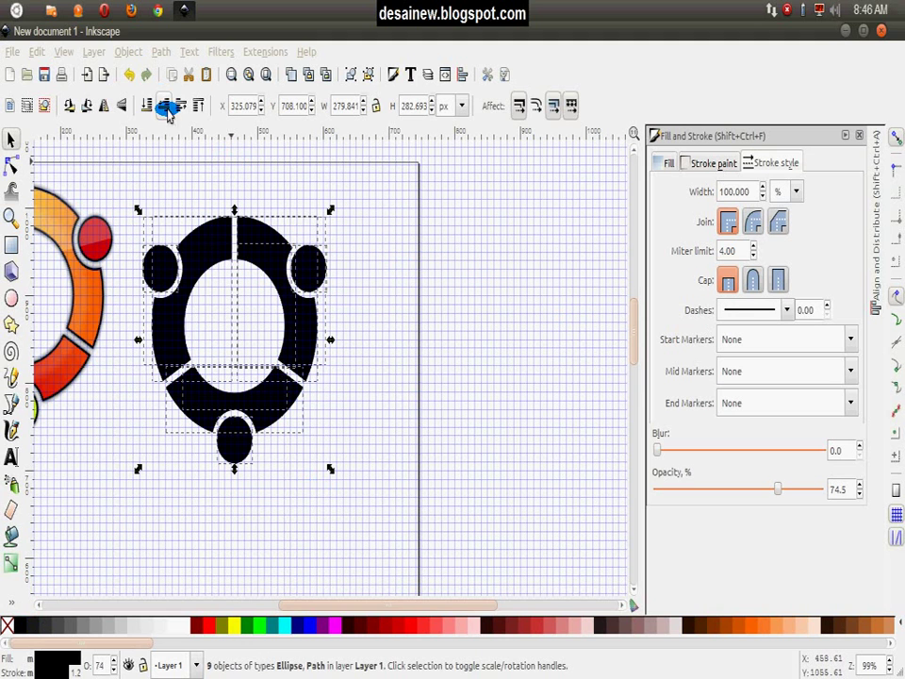
key(ctrl+z)
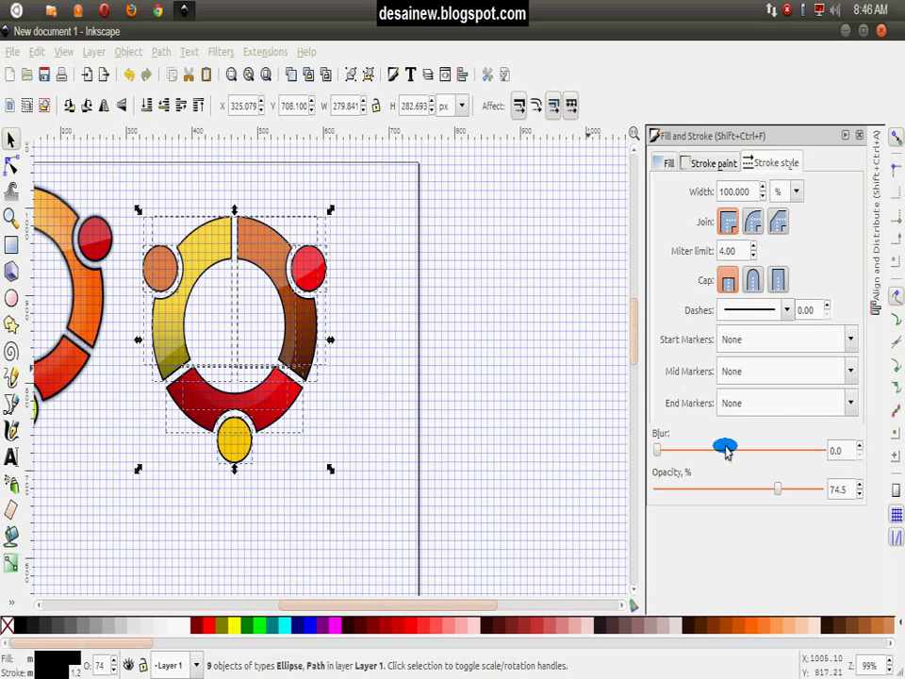
drag(665, 455, 699, 462)
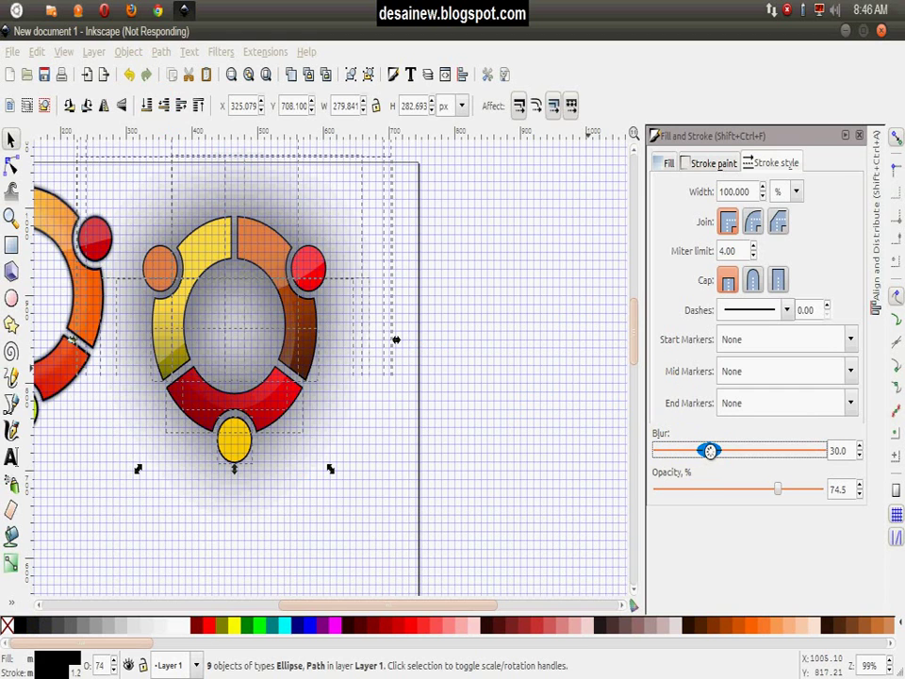
drag(711, 451, 660, 459)
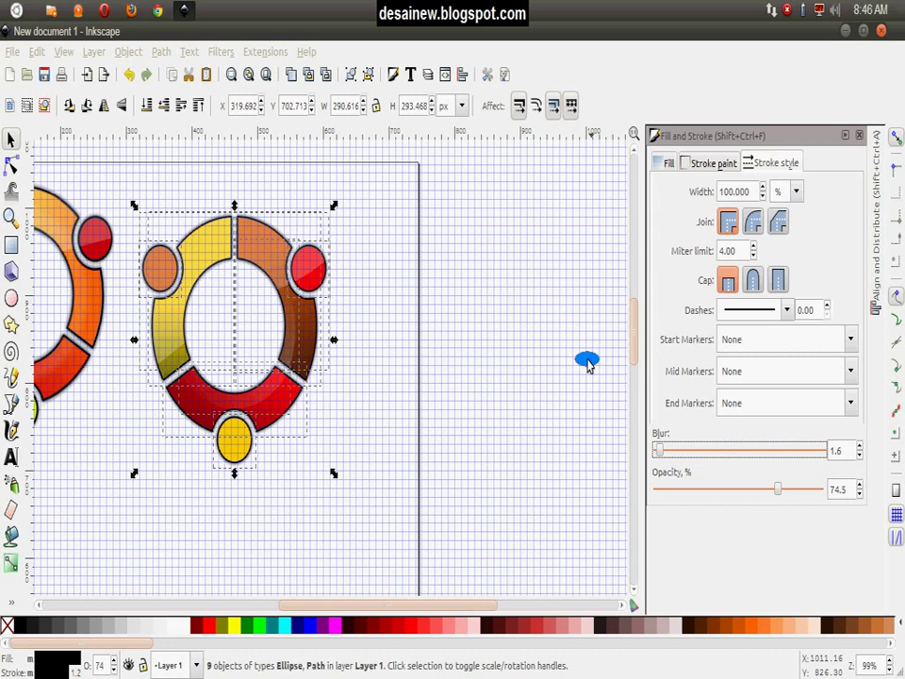
click(406, 364)
Select the small yellow circle below the red segment for gradient editing.
key(ctrl+Left)
key(ctrl+Left)
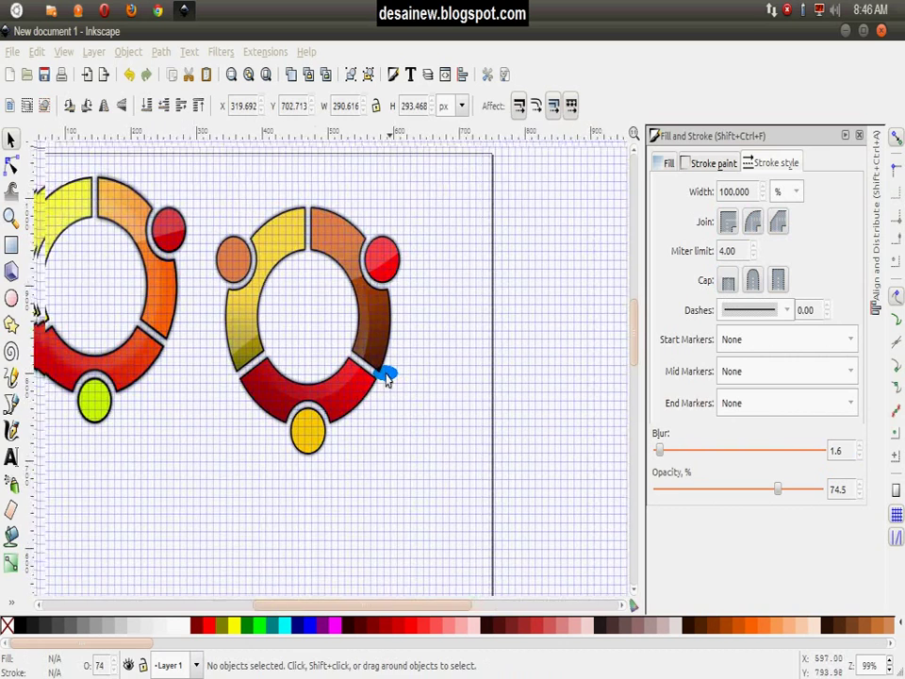
scroll(278, 370, up, 2)
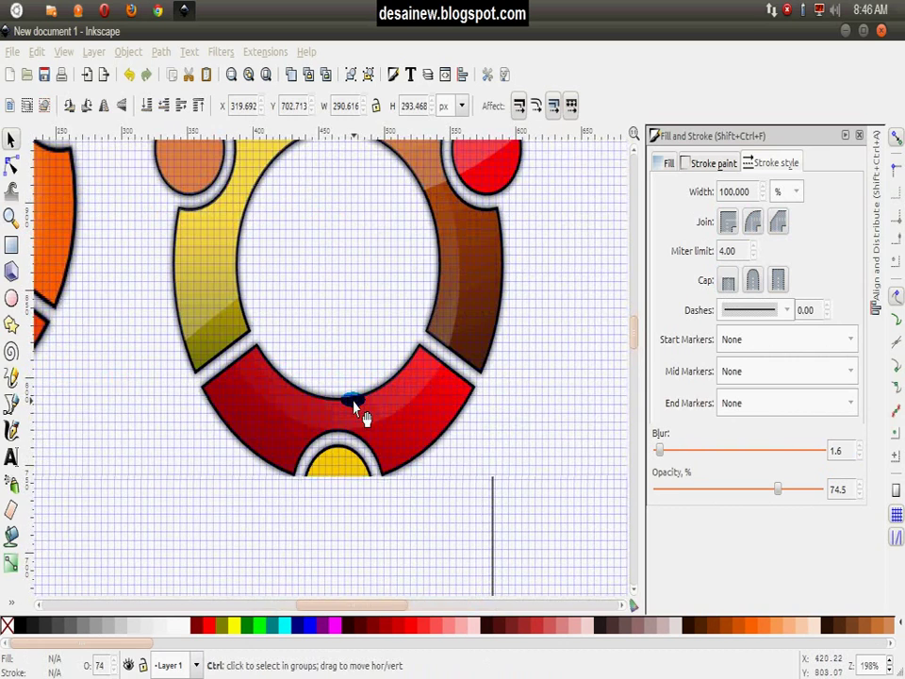
scroll(352, 401, down, 2)
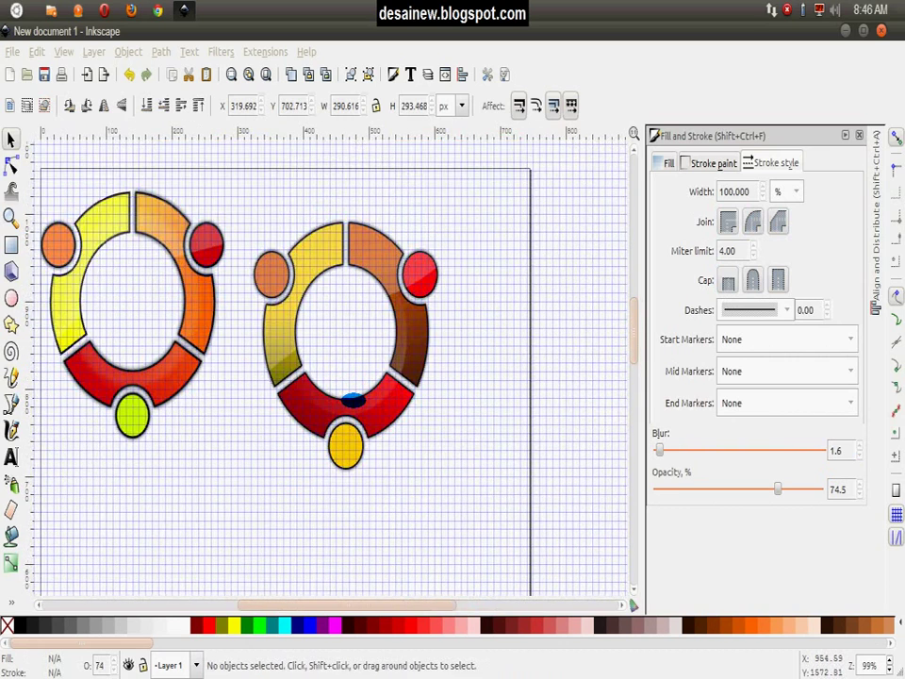
scroll(353, 400, up, 2)
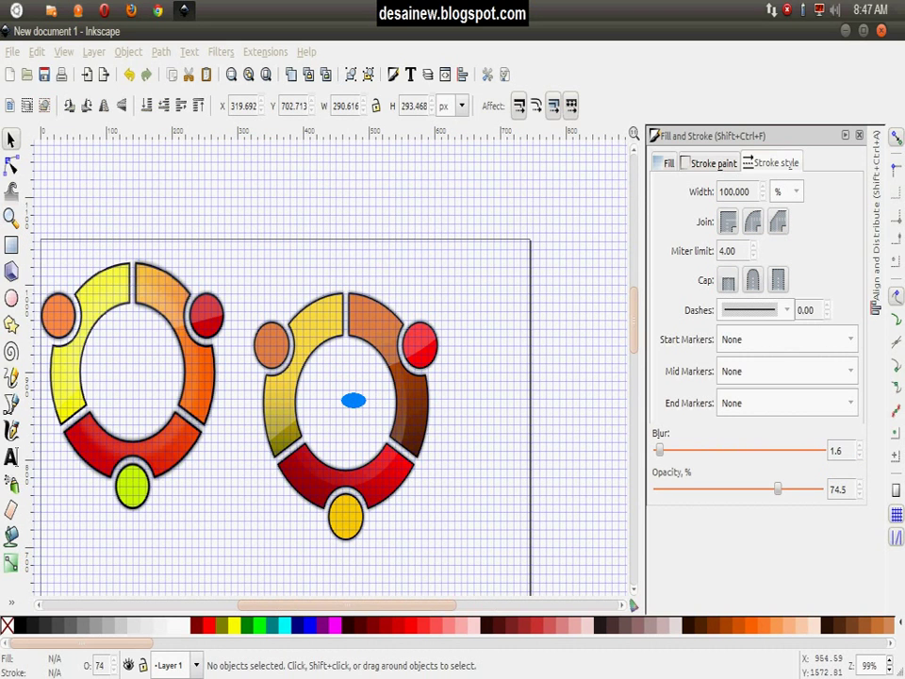
scroll(439, 429, down, 1)
scroll(401, 478, up, 1)
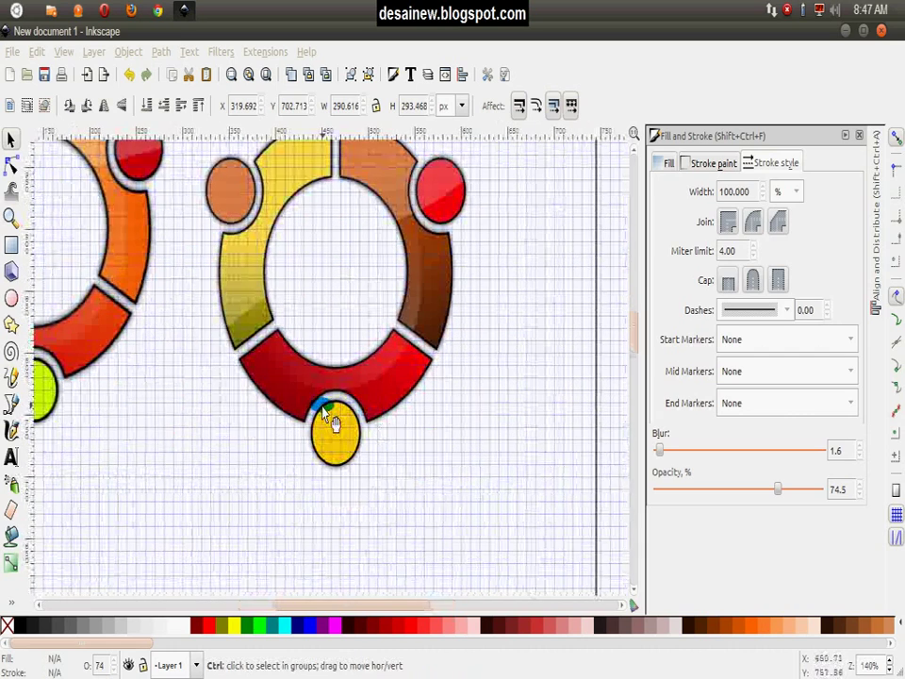
ctrl+click(332, 426)
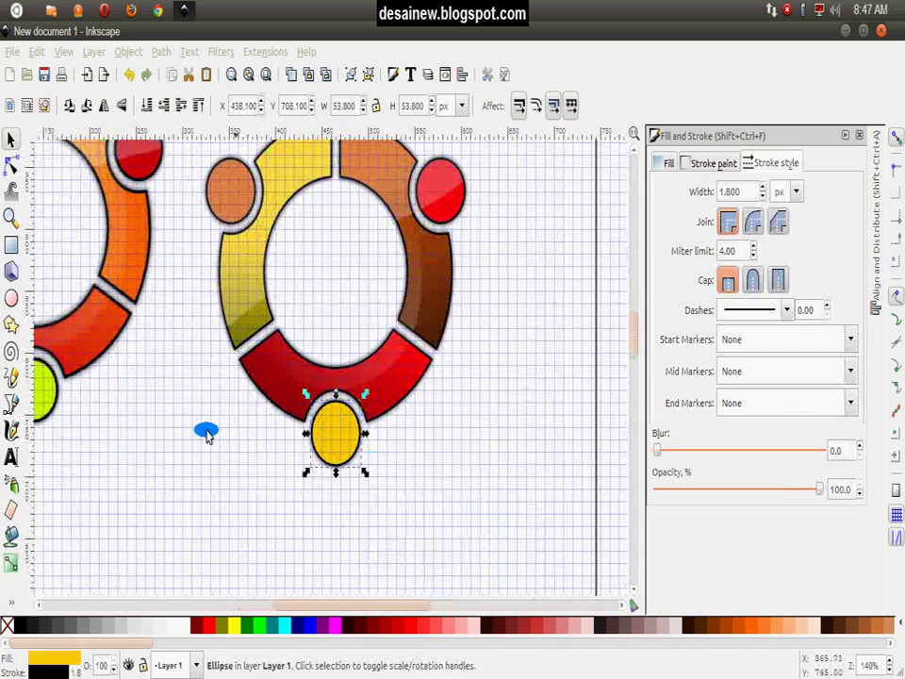
click(17, 566)
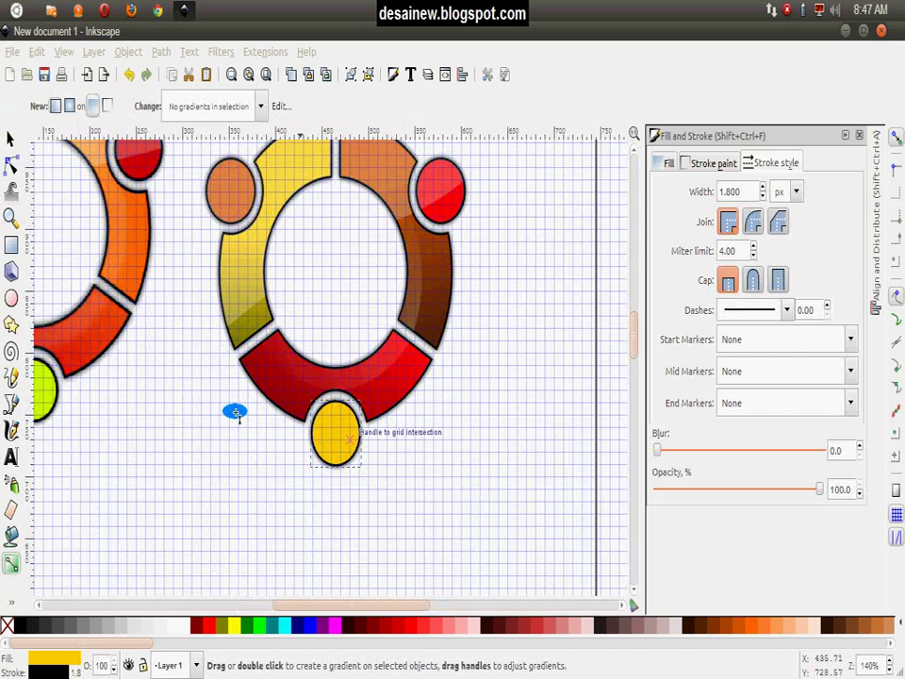
click(10, 140)
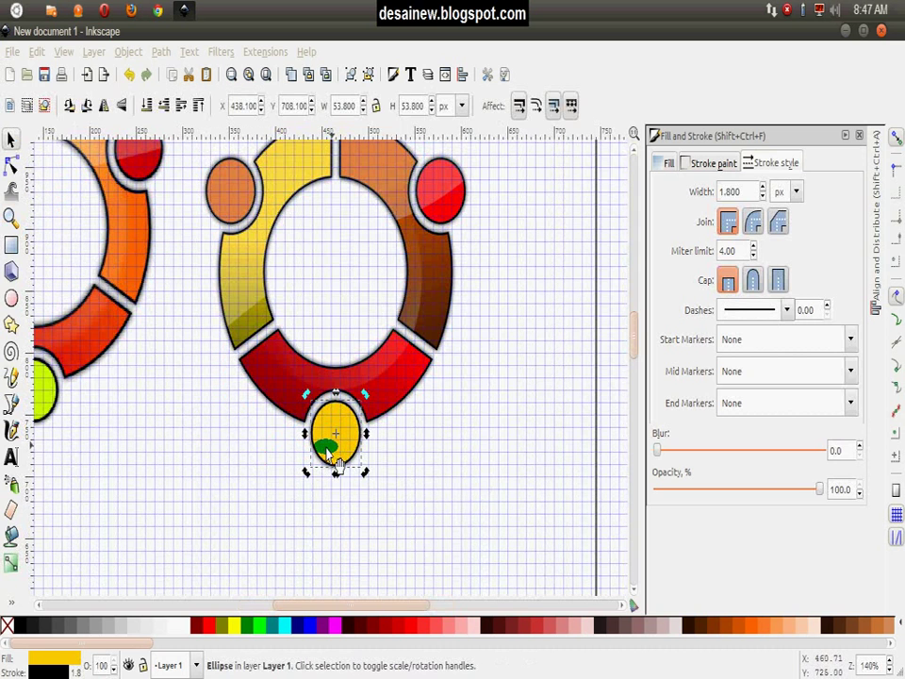
click(11, 566)
Lay a yellow-to-gold linear gradient across the circle, starting at its upper centre.
mouse_move(339, 439)
mouse_down()
mouse_move(300, 429)
mouse_move(310, 476)
mouse_up()
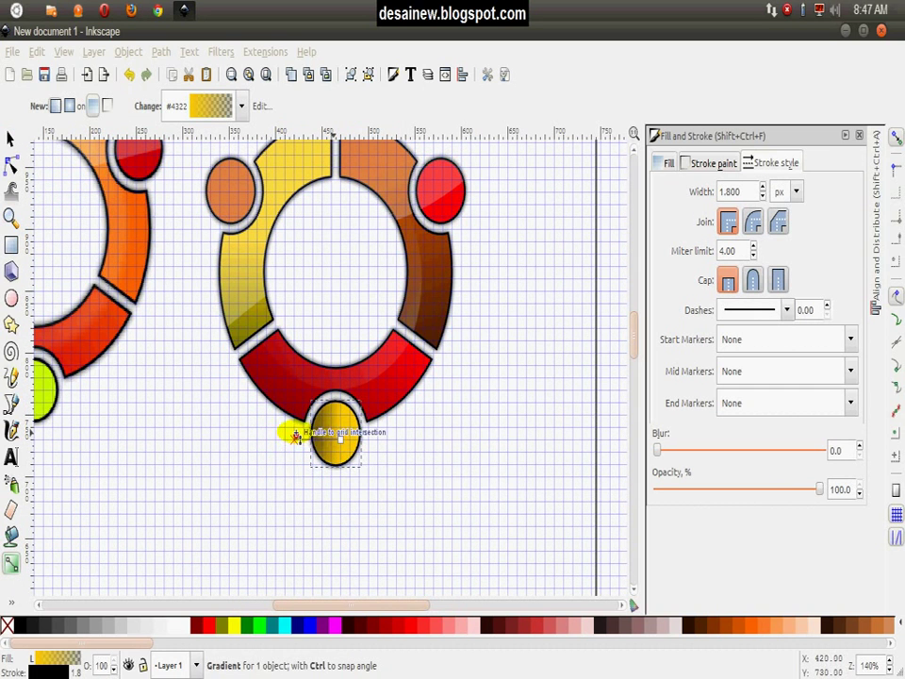
drag(298, 439, 294, 428)
drag(374, 446, 337, 427)
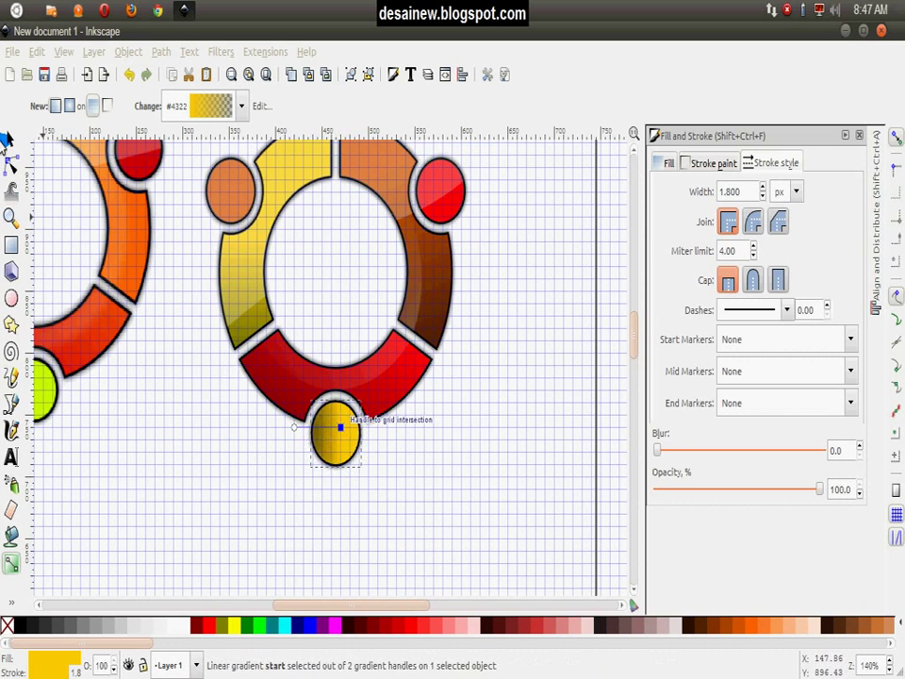
click(10, 140)
click(528, 457)
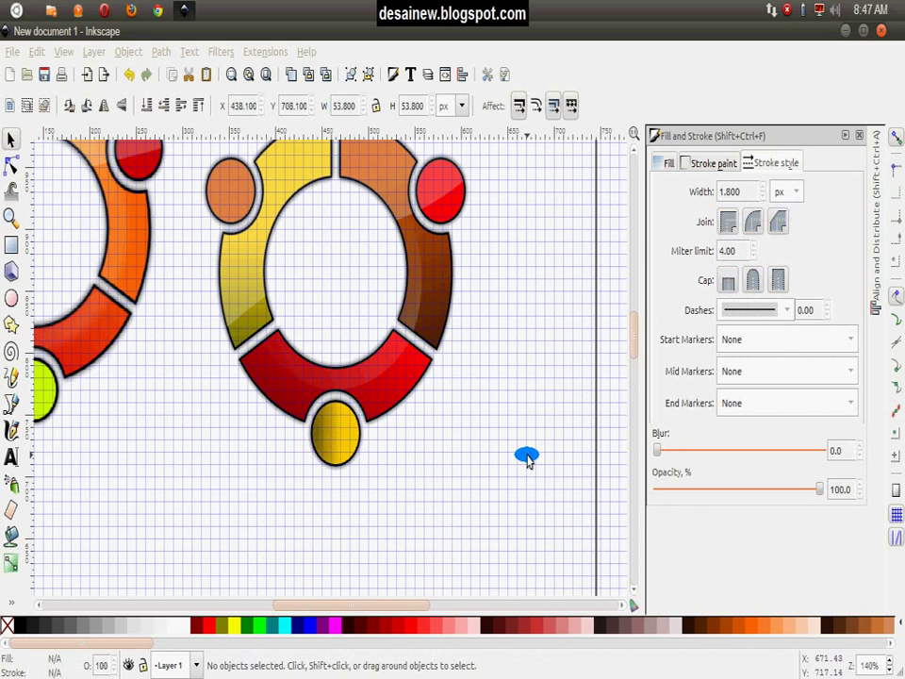
Delete the reference logo image and move the redrawn logo to the page's upper left.
ctrl+scroll(528, 457, down, 1)
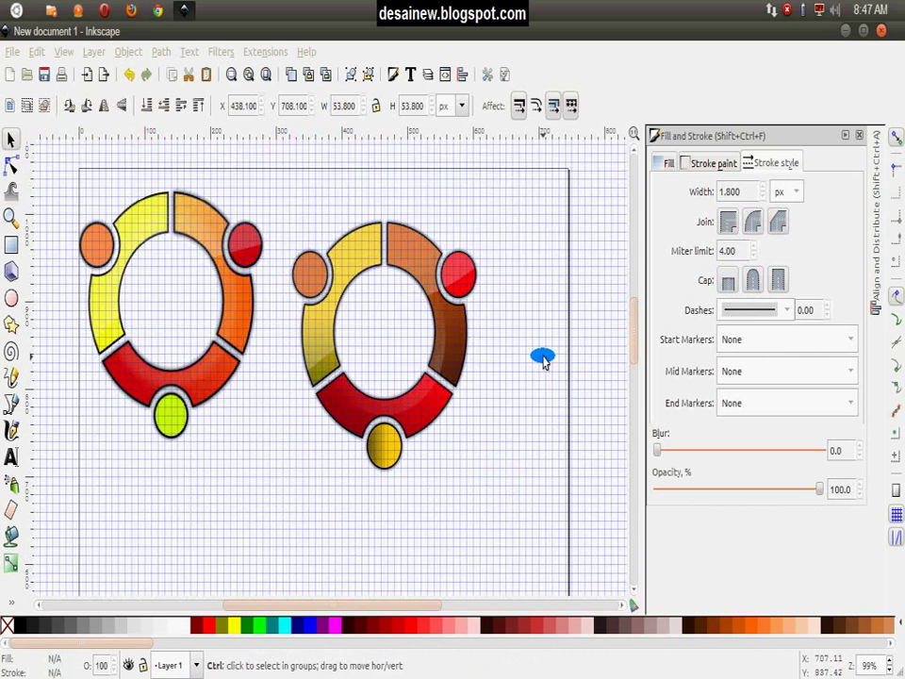
click(215, 222)
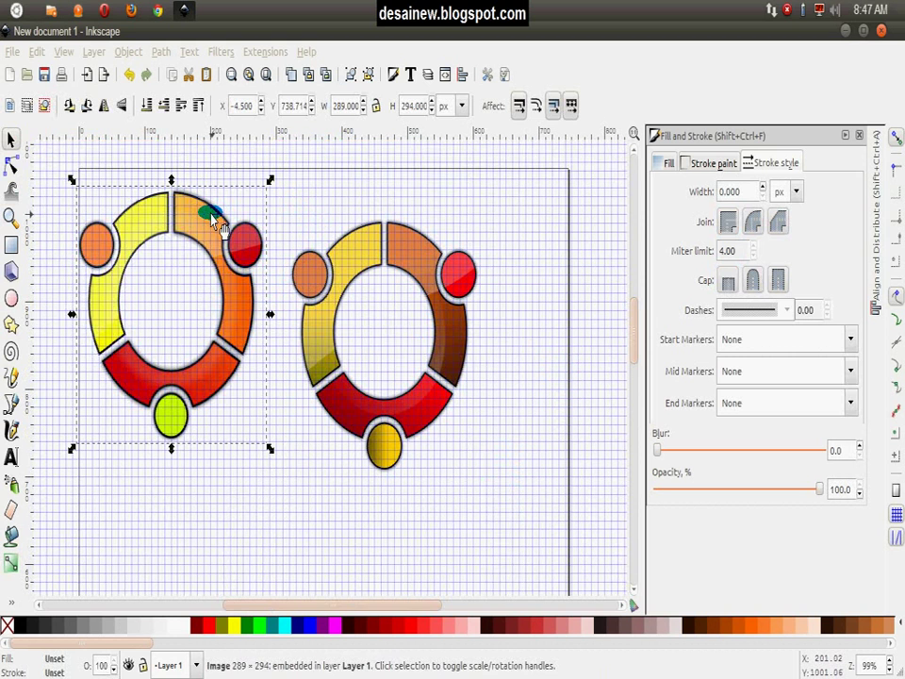
key(Delete)
drag(232, 170, 523, 573)
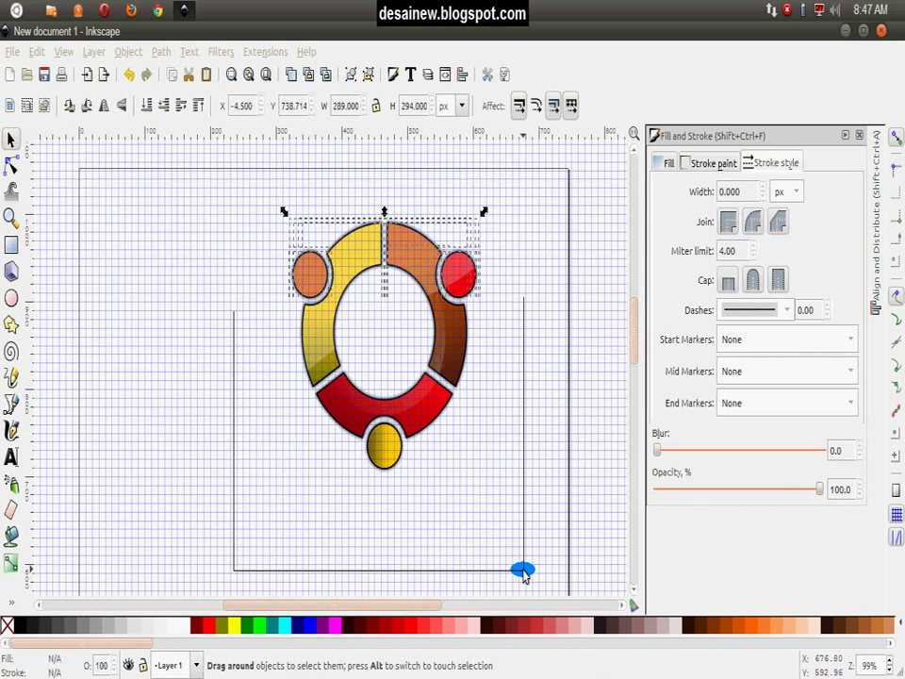
mouse_move(370, 283)
mouse_down()
mouse_move(176, 261)
mouse_move(148, 249)
mouse_up()
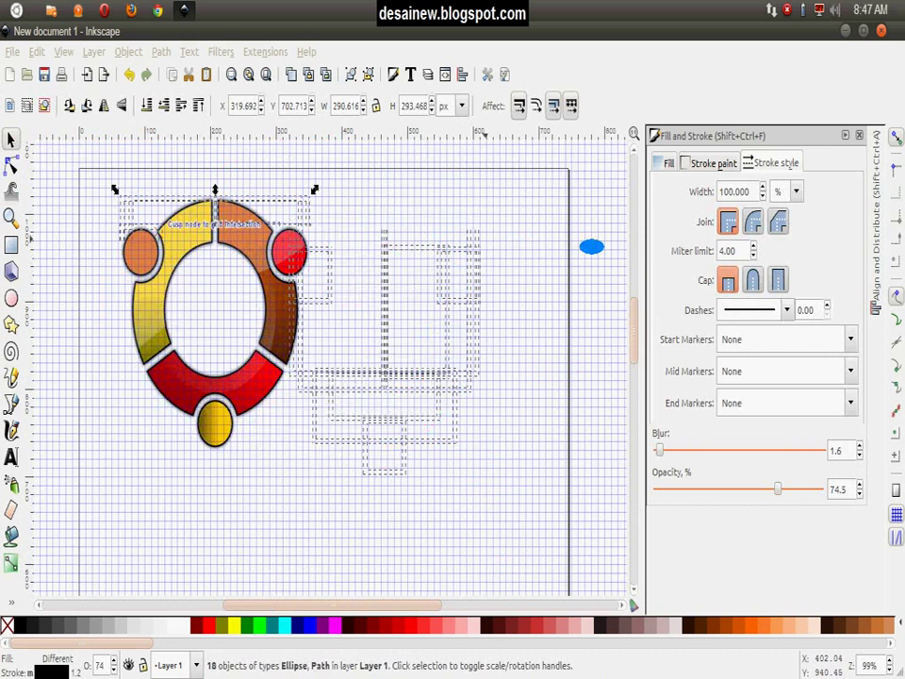
Collapse the Fill and Stroke panel and back out of a Save As dialog.
click(841, 137)
click(10, 55)
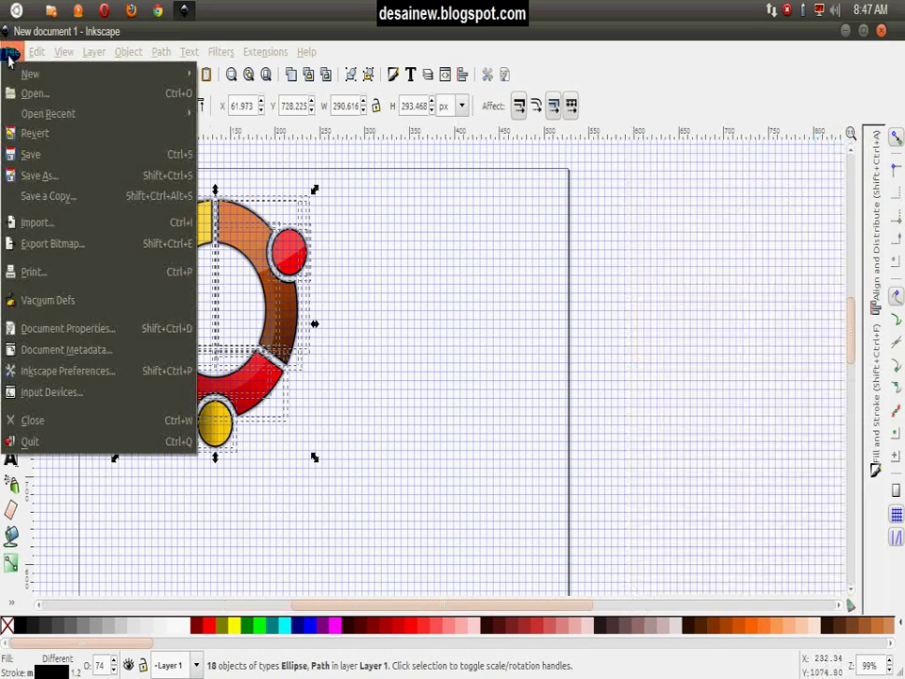
click(40, 176)
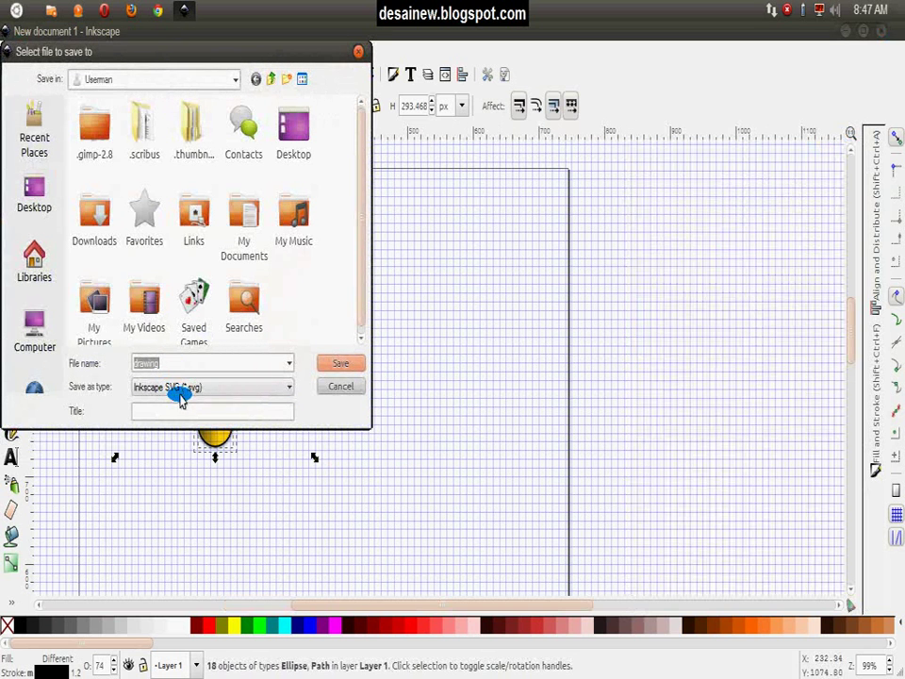
click(287, 397)
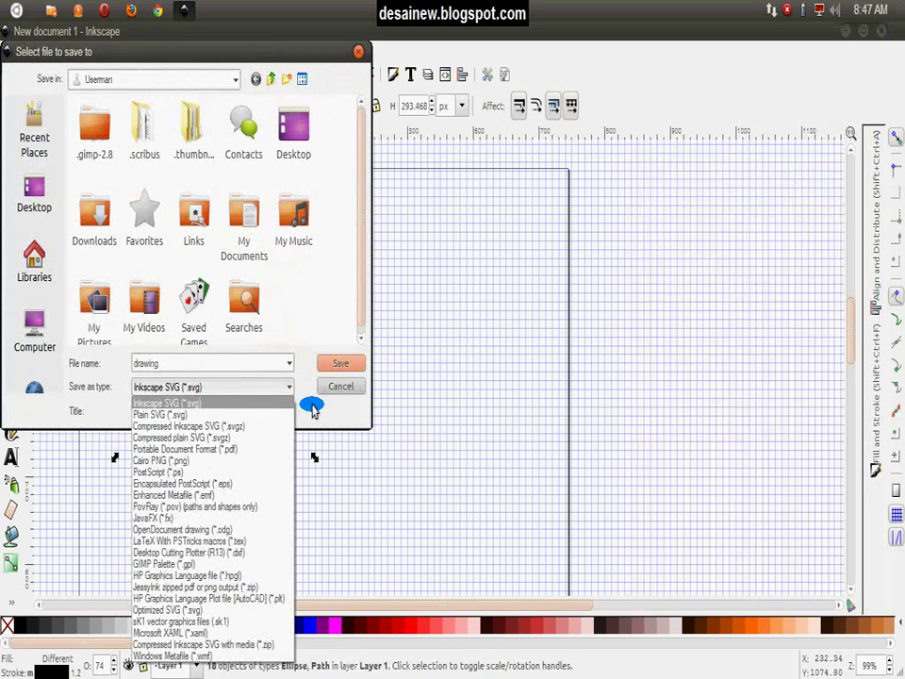
key(Escape)
key(Escape)
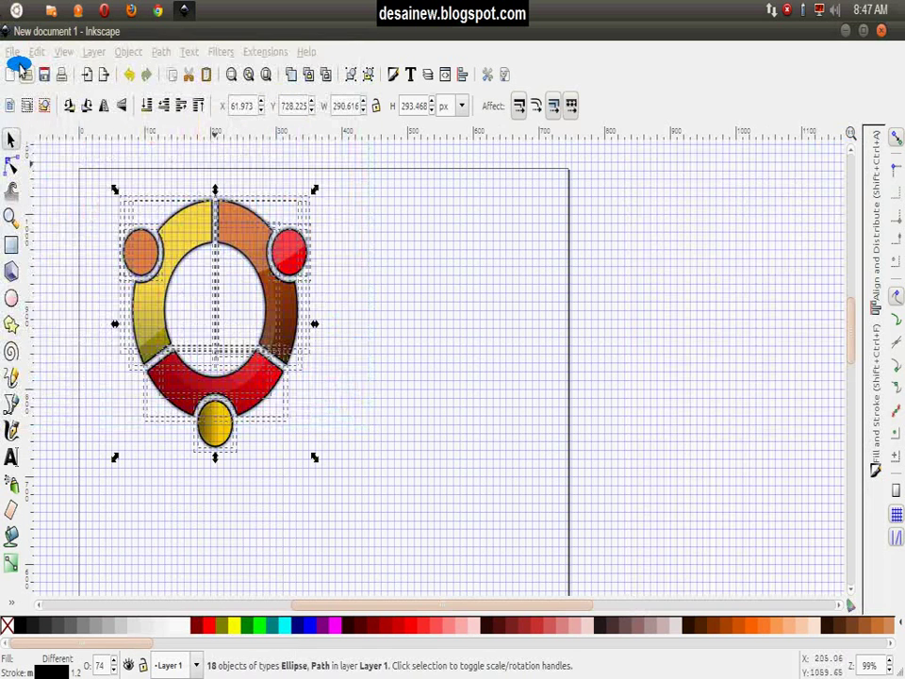
Set the bitmap export area to the selection covering the whole logo.
click(13, 52)
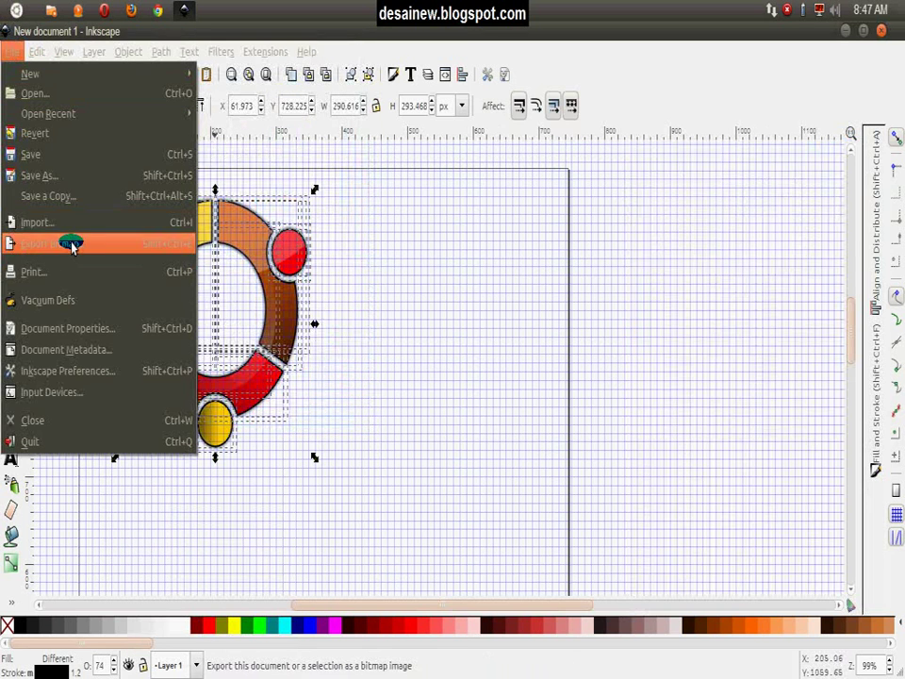
click(72, 246)
click(741, 224)
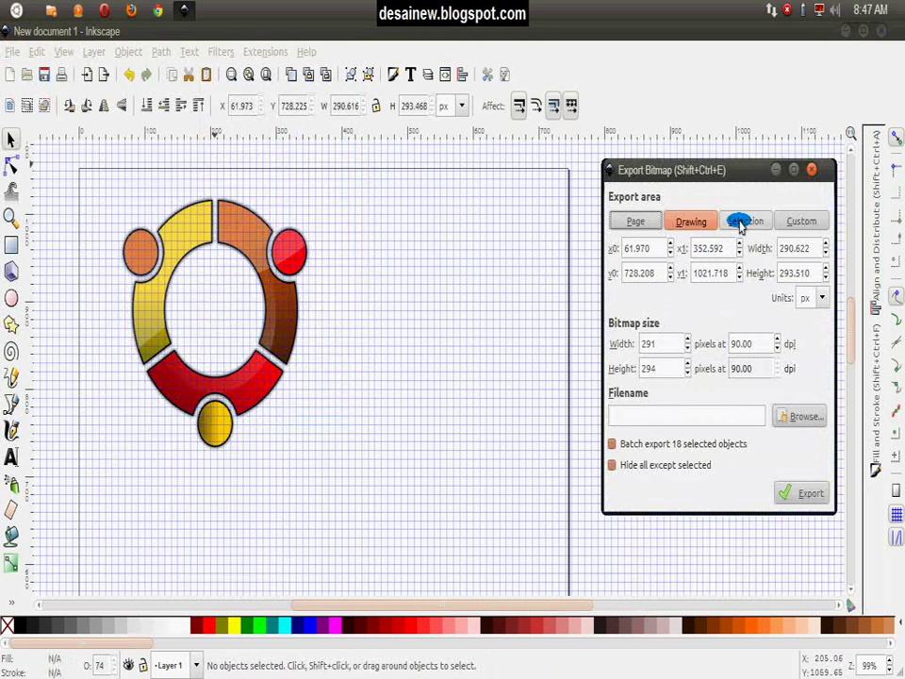
mouse_move(98, 172)
mouse_down()
mouse_move(236, 378)
mouse_move(349, 513)
mouse_up()
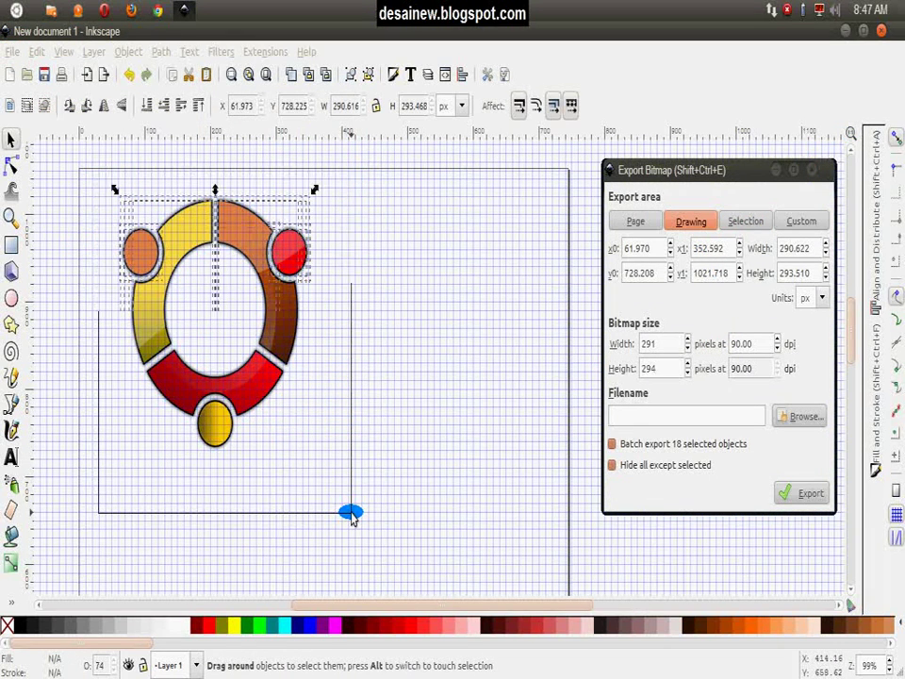
Export the logo as the PNG 'ubuntu logo' in the Pictures library.
click(796, 416)
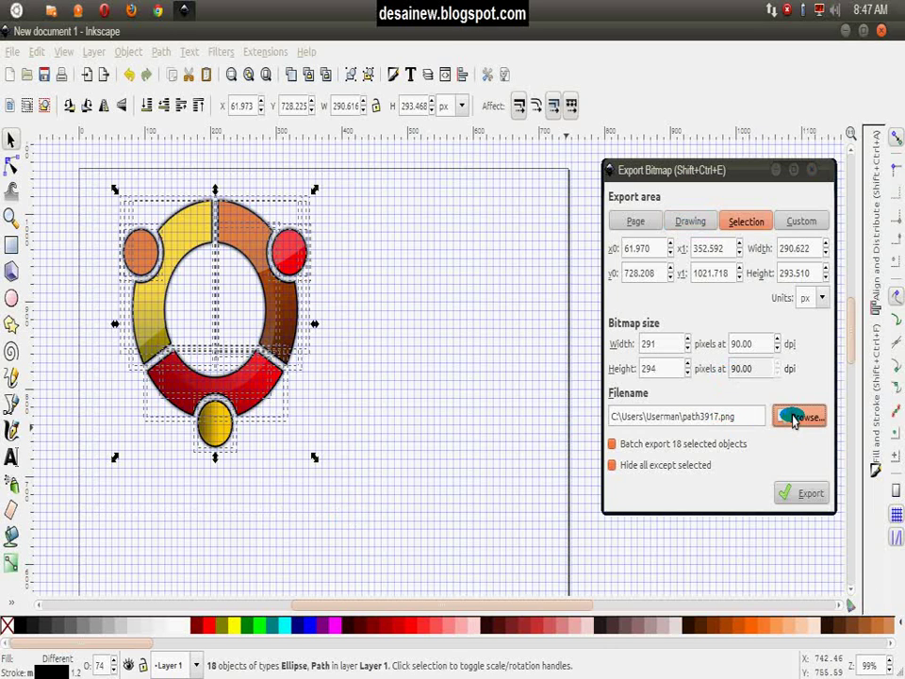
click(508, 445)
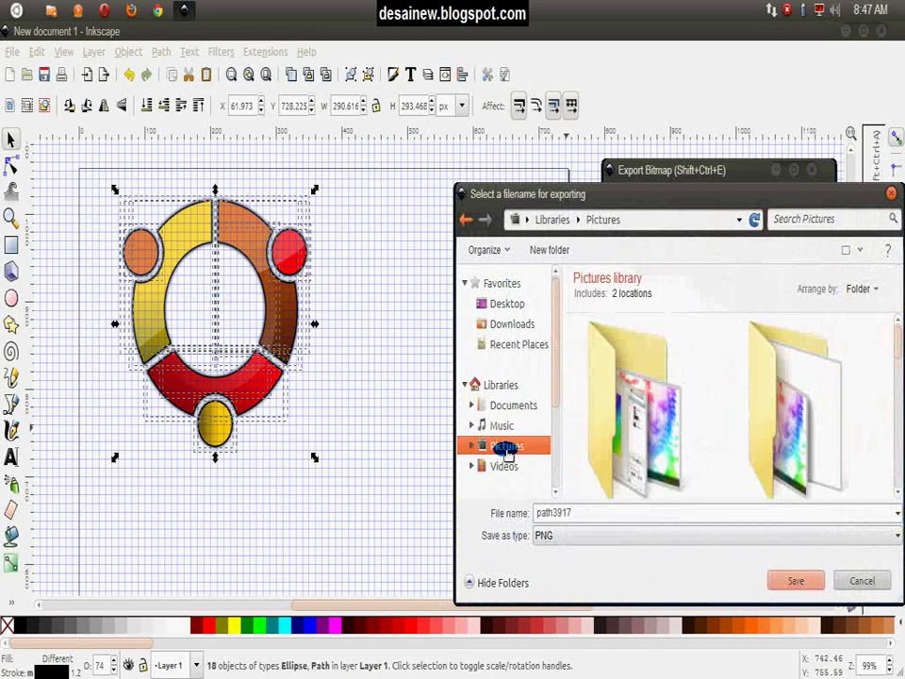
double_click(589, 517)
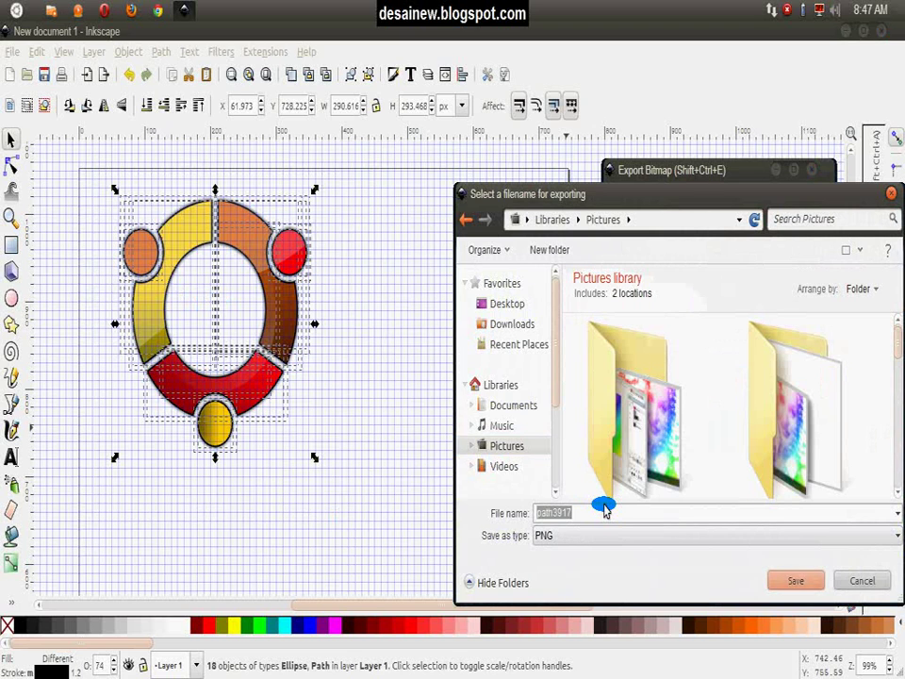
text(ubuntu logo)
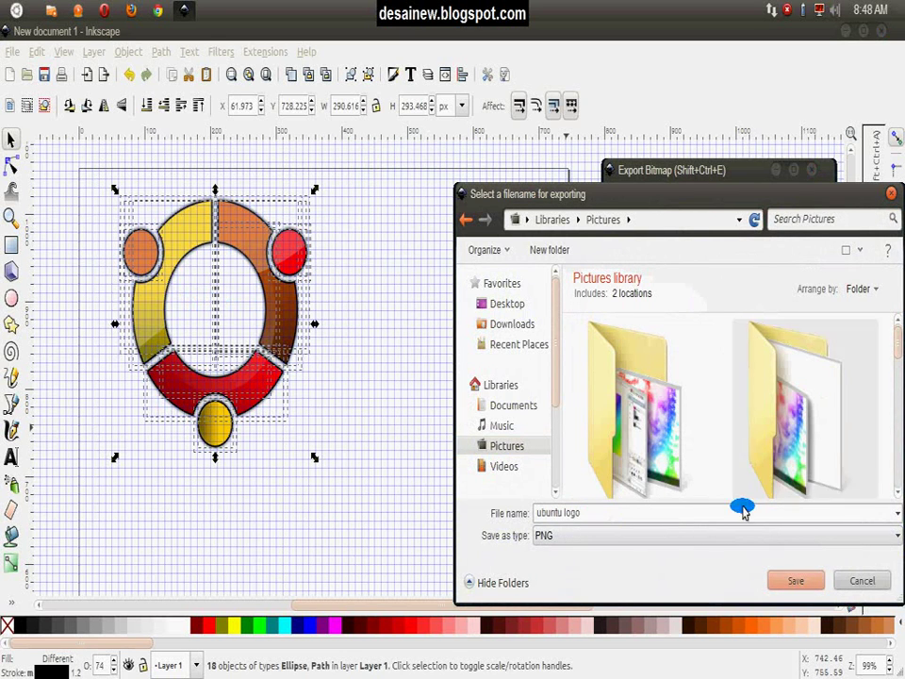
click(790, 583)
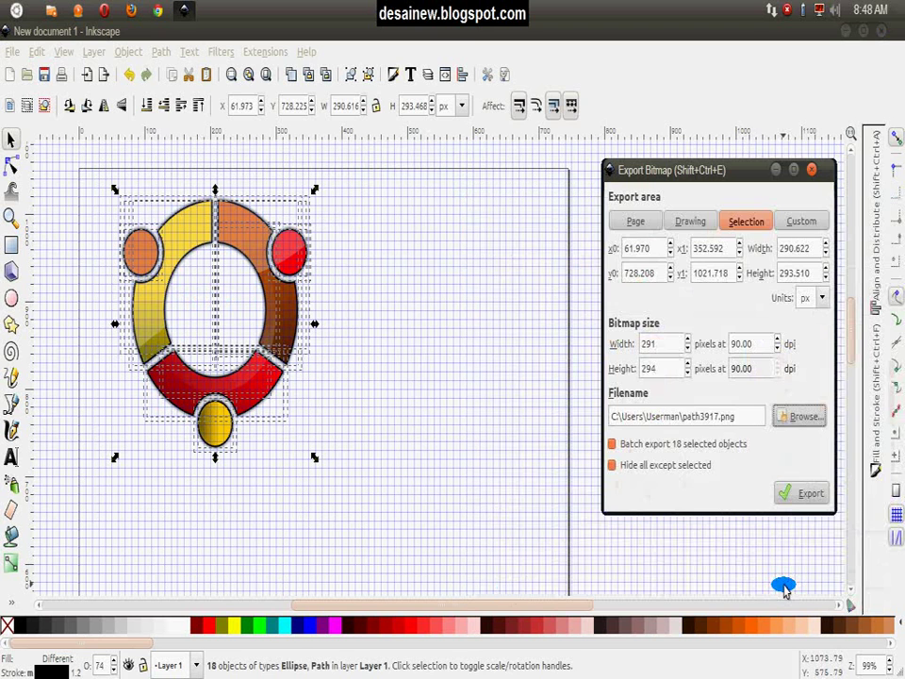
click(800, 493)
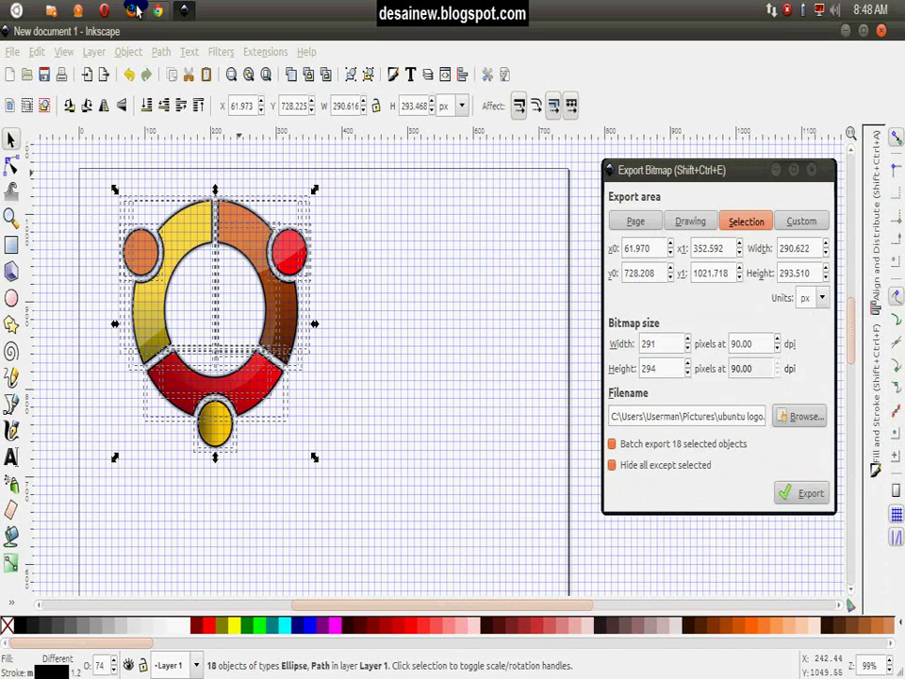
click(52, 8)
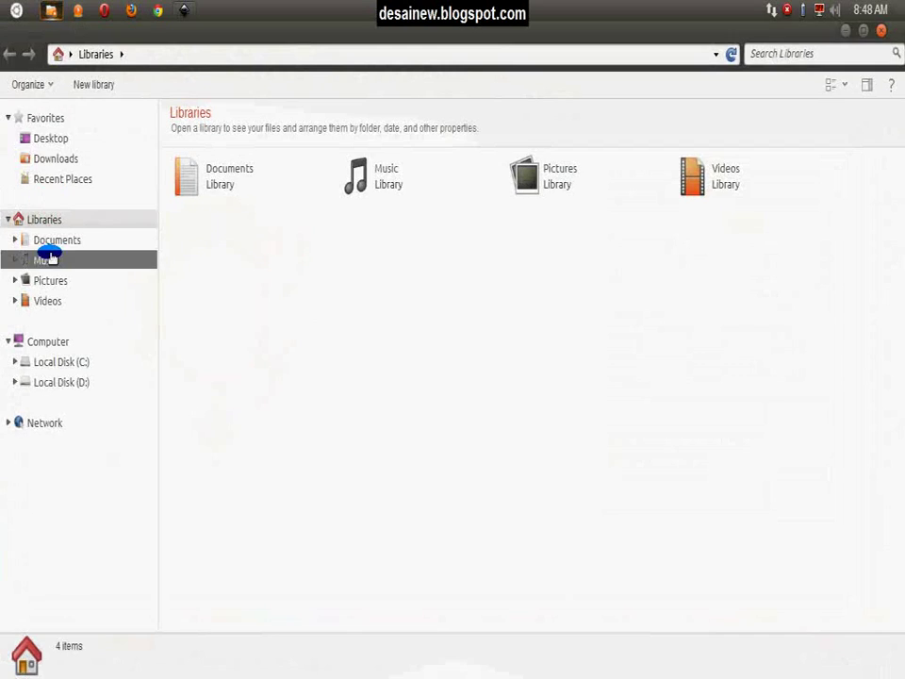
click(54, 280)
drag(894, 246, 901, 612)
double_click(255, 203)
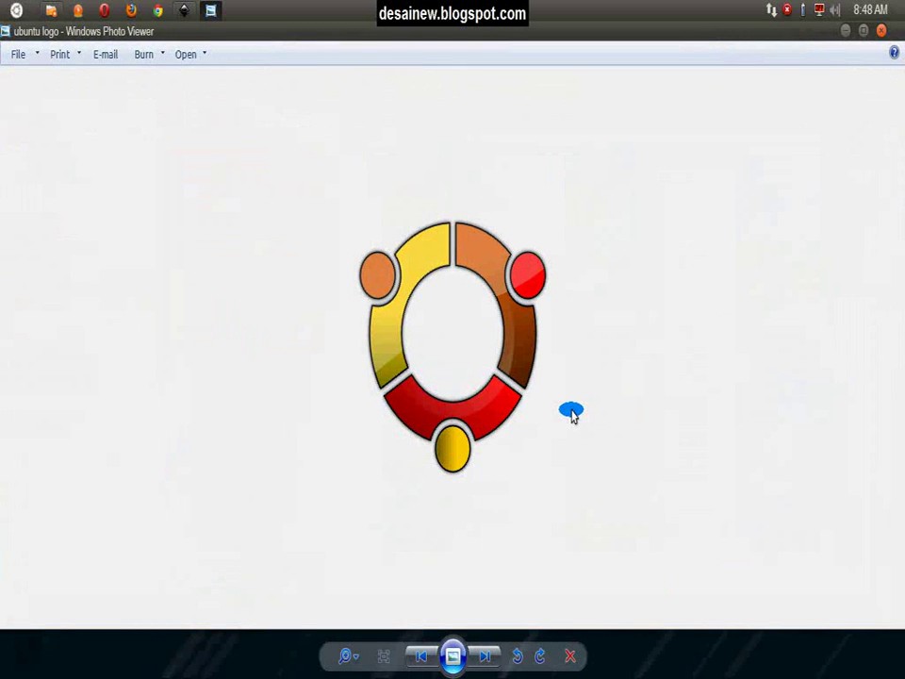
click(882, 31)
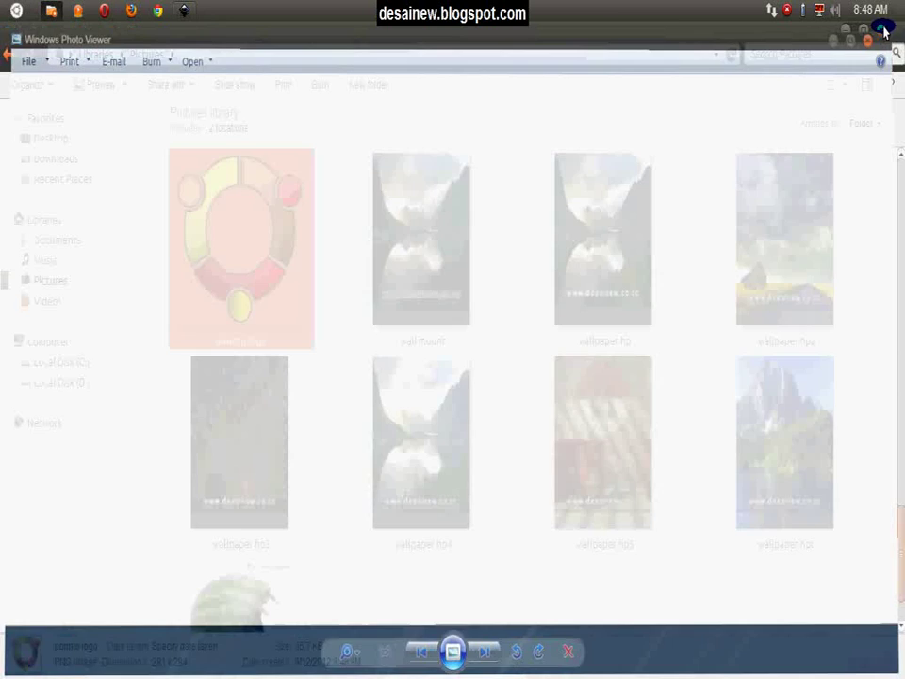
click(851, 32)
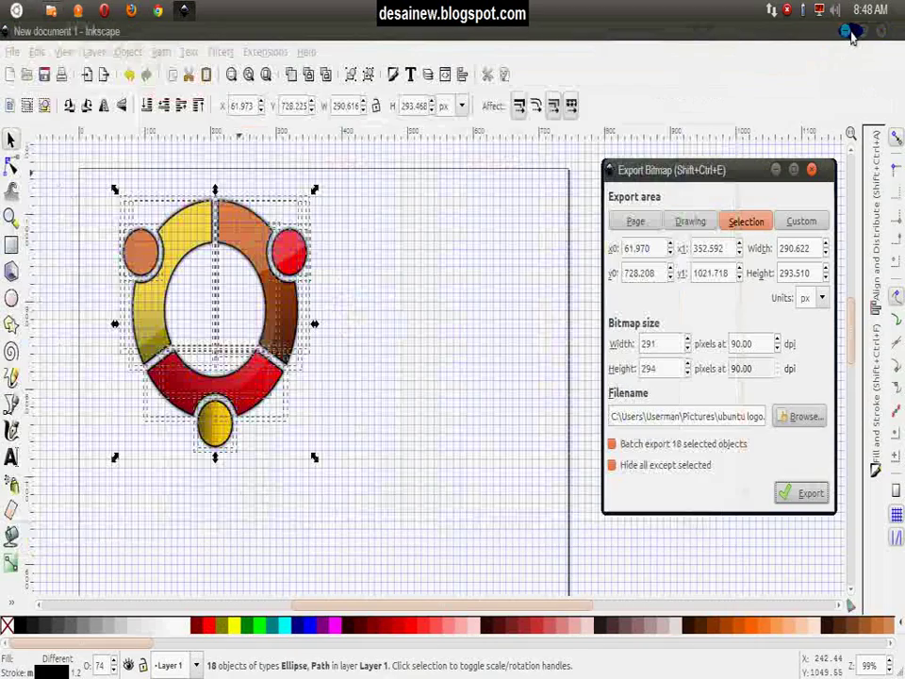
Close the Export Bitmap dialog and quit Inkscape.
click(812, 174)
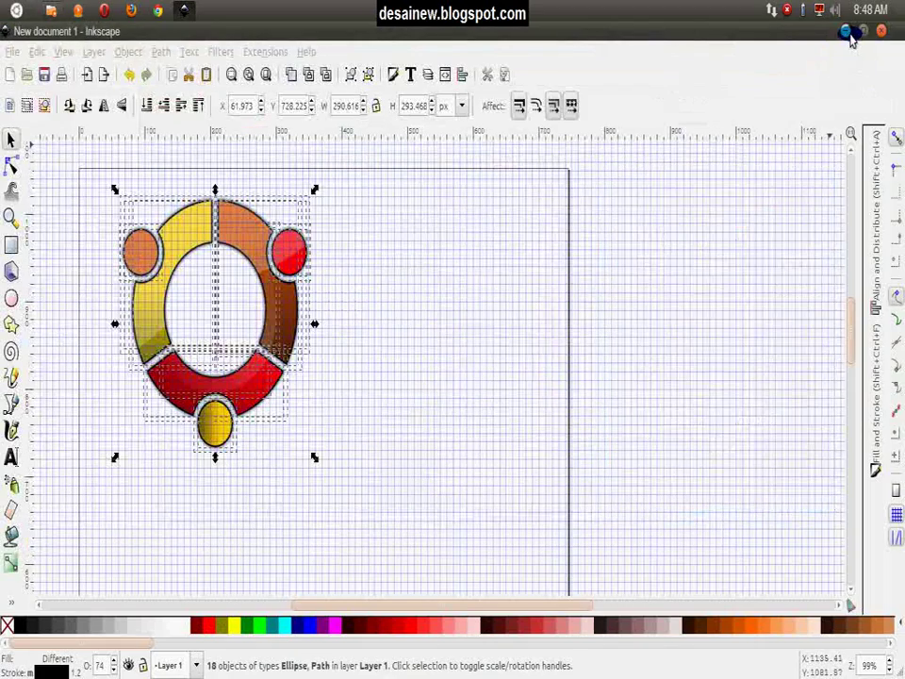
click(851, 34)
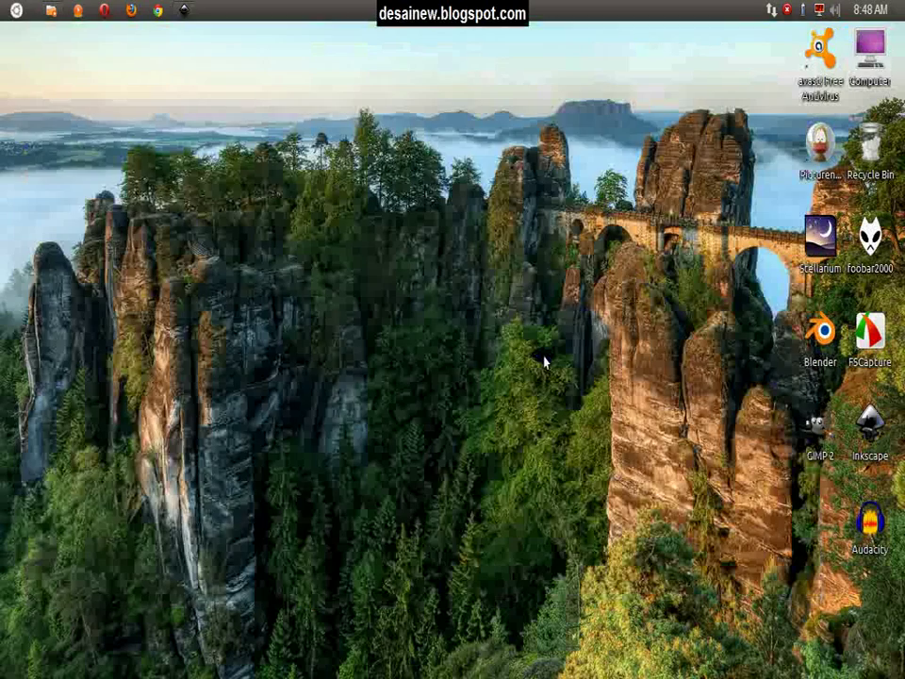